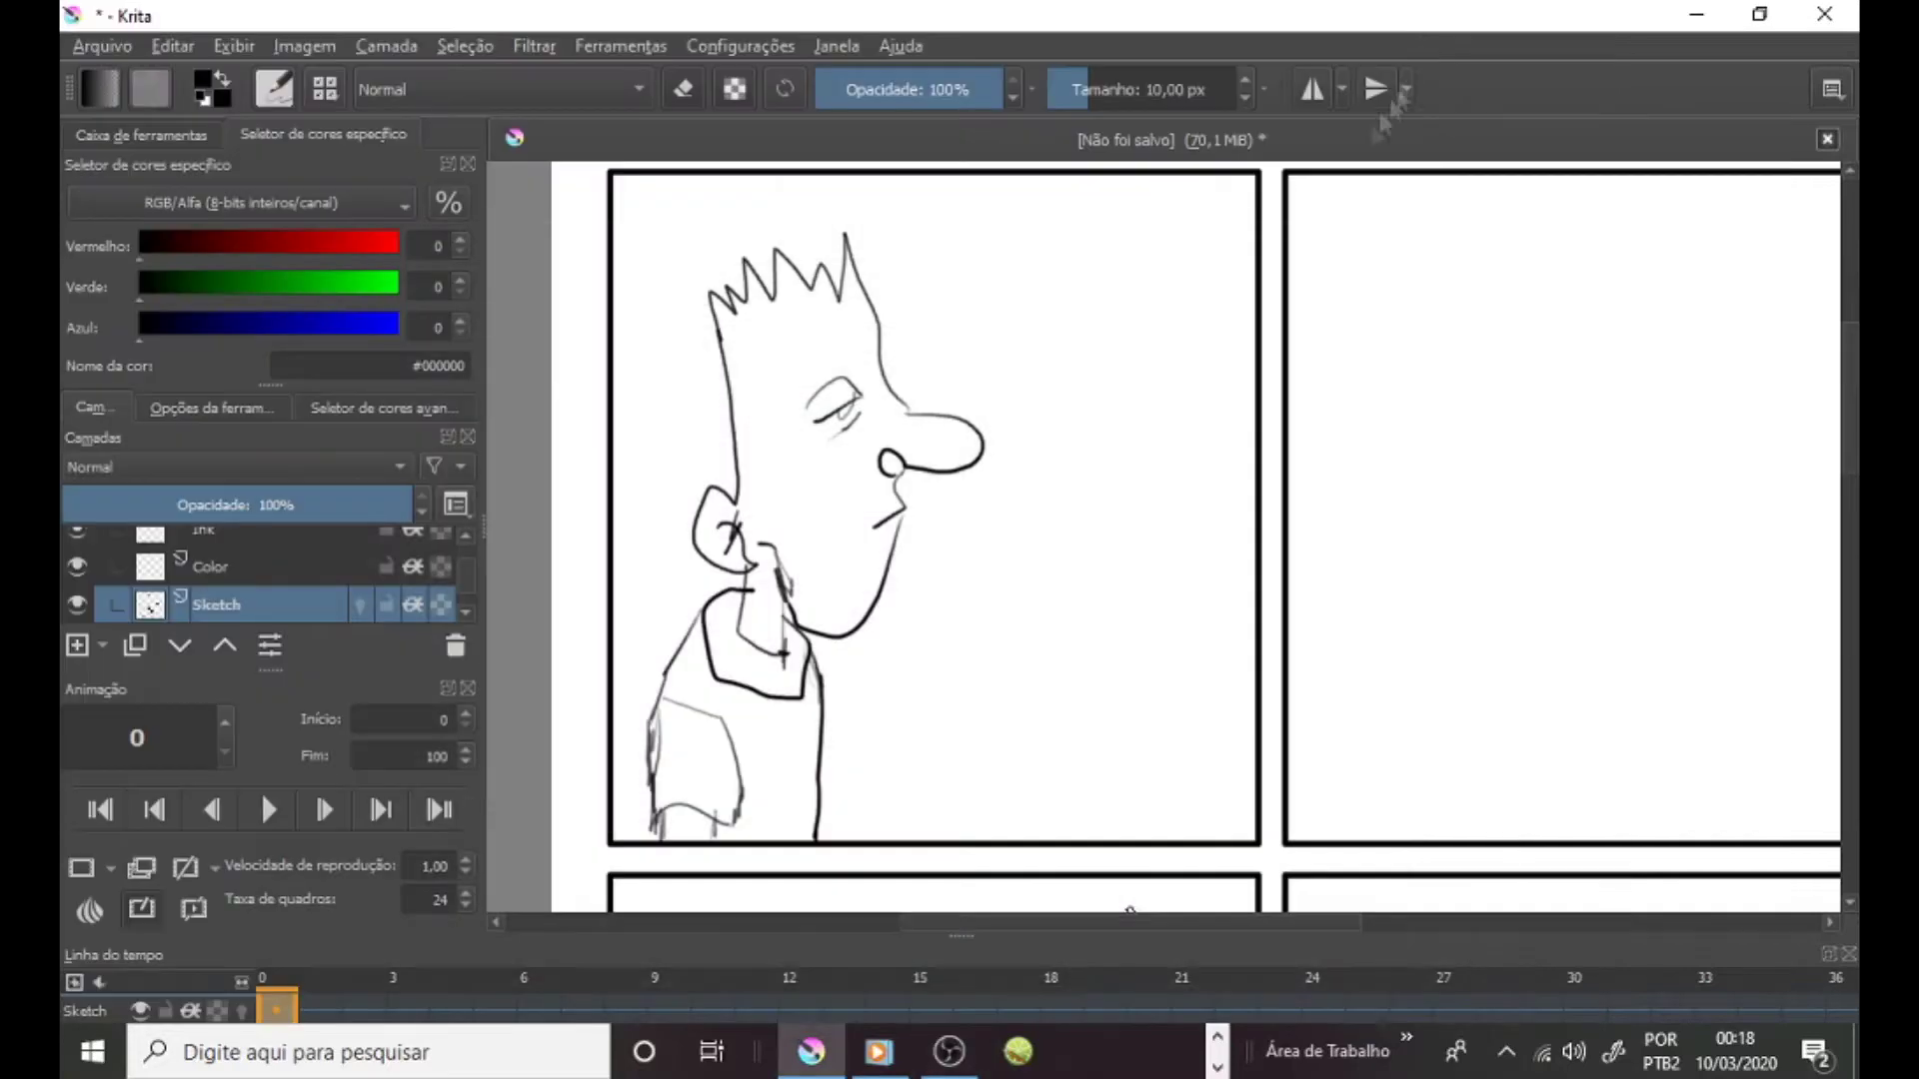
# Sketch the man's face profile, spiky hair, eye and neck in the second panel.
pyautogui.scroll(1, 1348, 919)
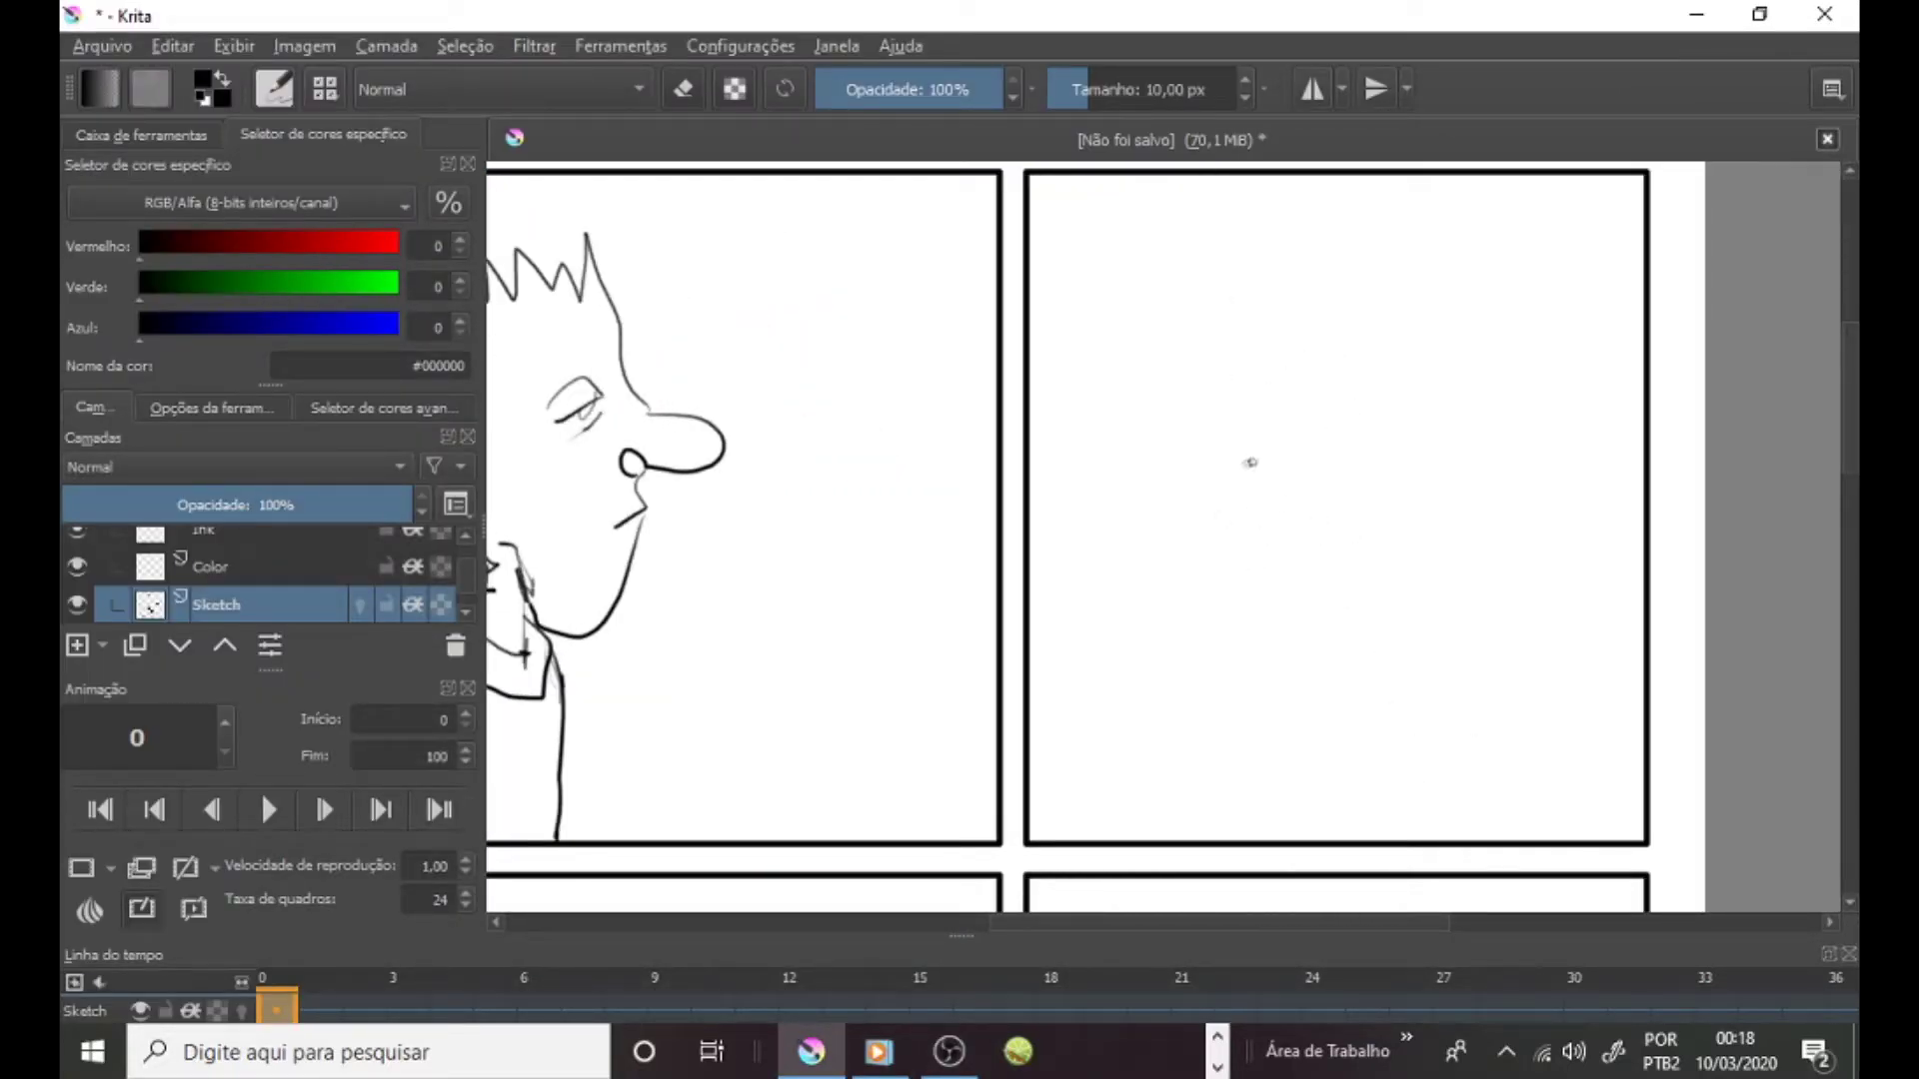
pyautogui.moveTo(1250, 462)
pyautogui.mouseDown()
pyautogui.moveTo(1274, 670)
pyautogui.moveTo(1117, 660)
pyautogui.mouseUp()
pyautogui.moveTo(1117, 560); pyautogui.dragTo(1109, 600)
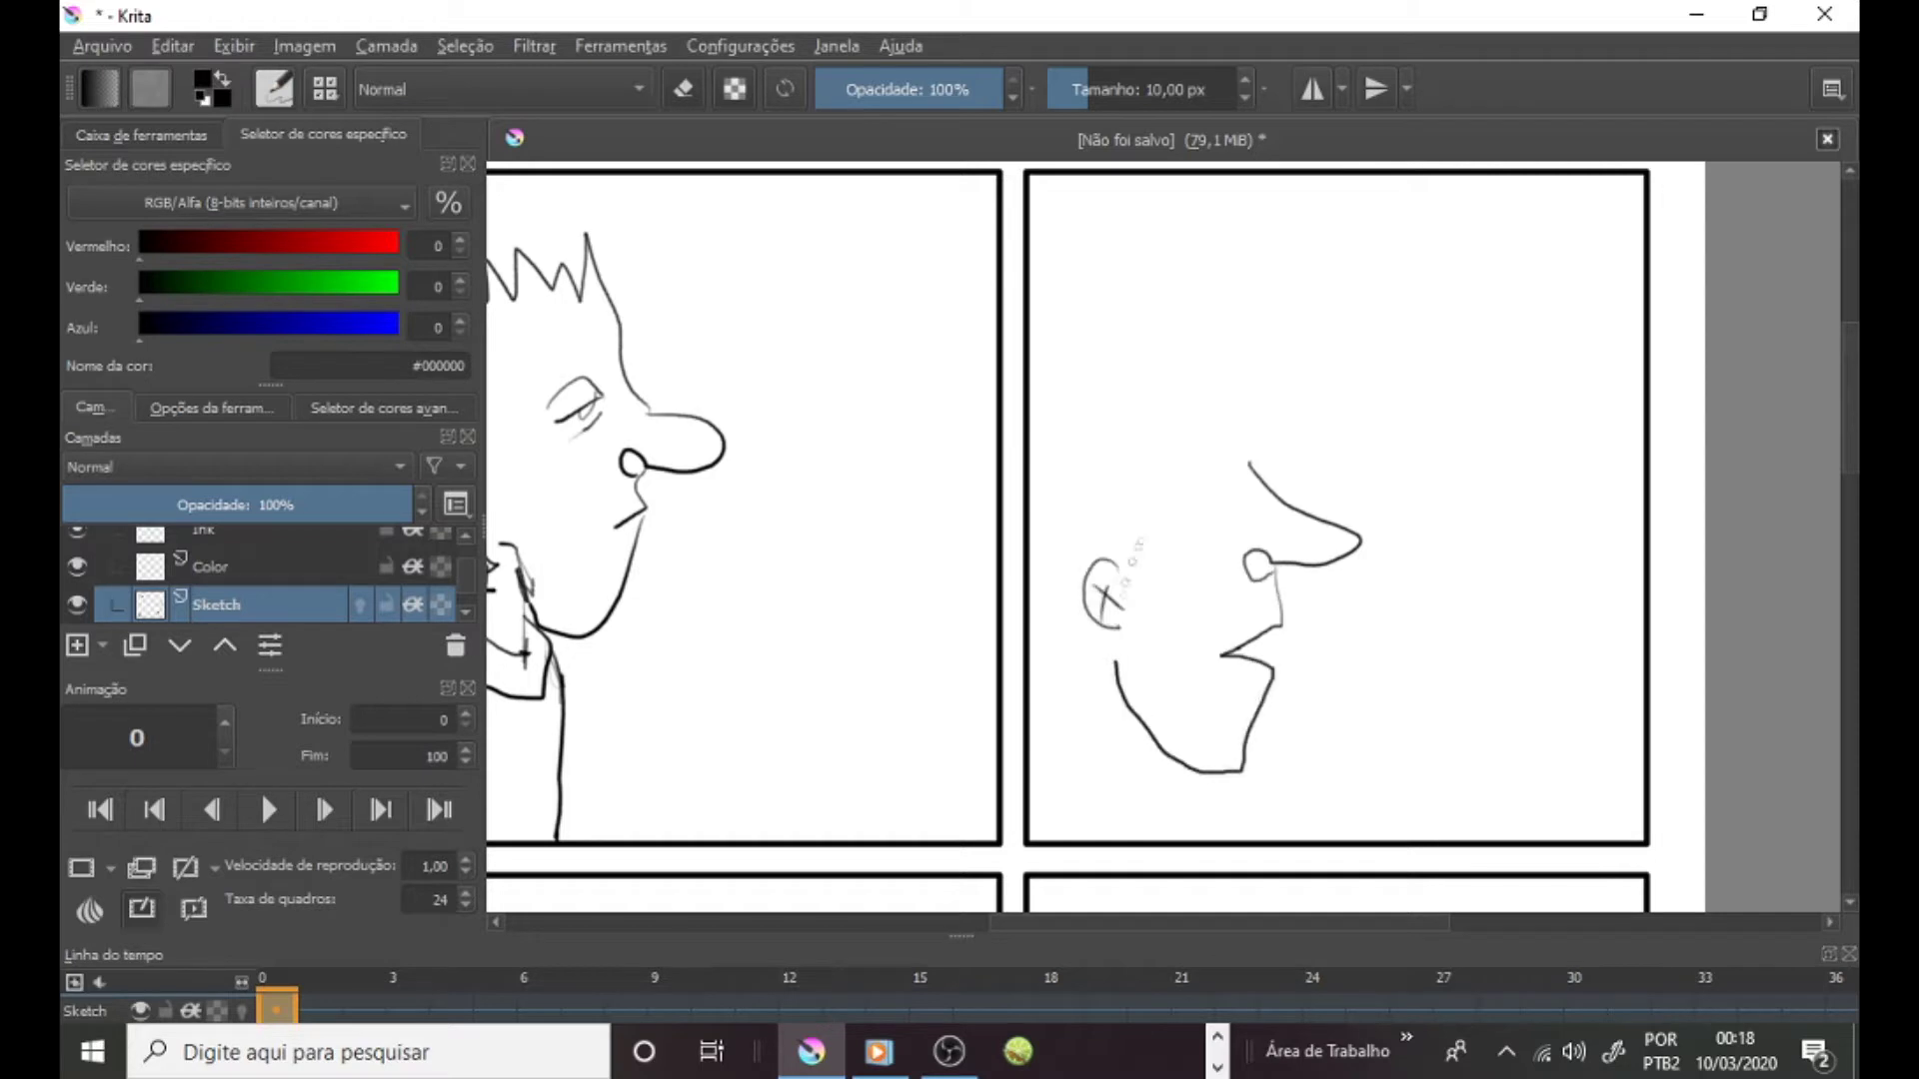
pyautogui.moveTo(1249, 465)
pyautogui.mouseDown()
pyautogui.moveTo(1217, 320)
pyautogui.moveTo(1109, 460)
pyautogui.moveTo(1093, 555)
pyautogui.mouseUp()
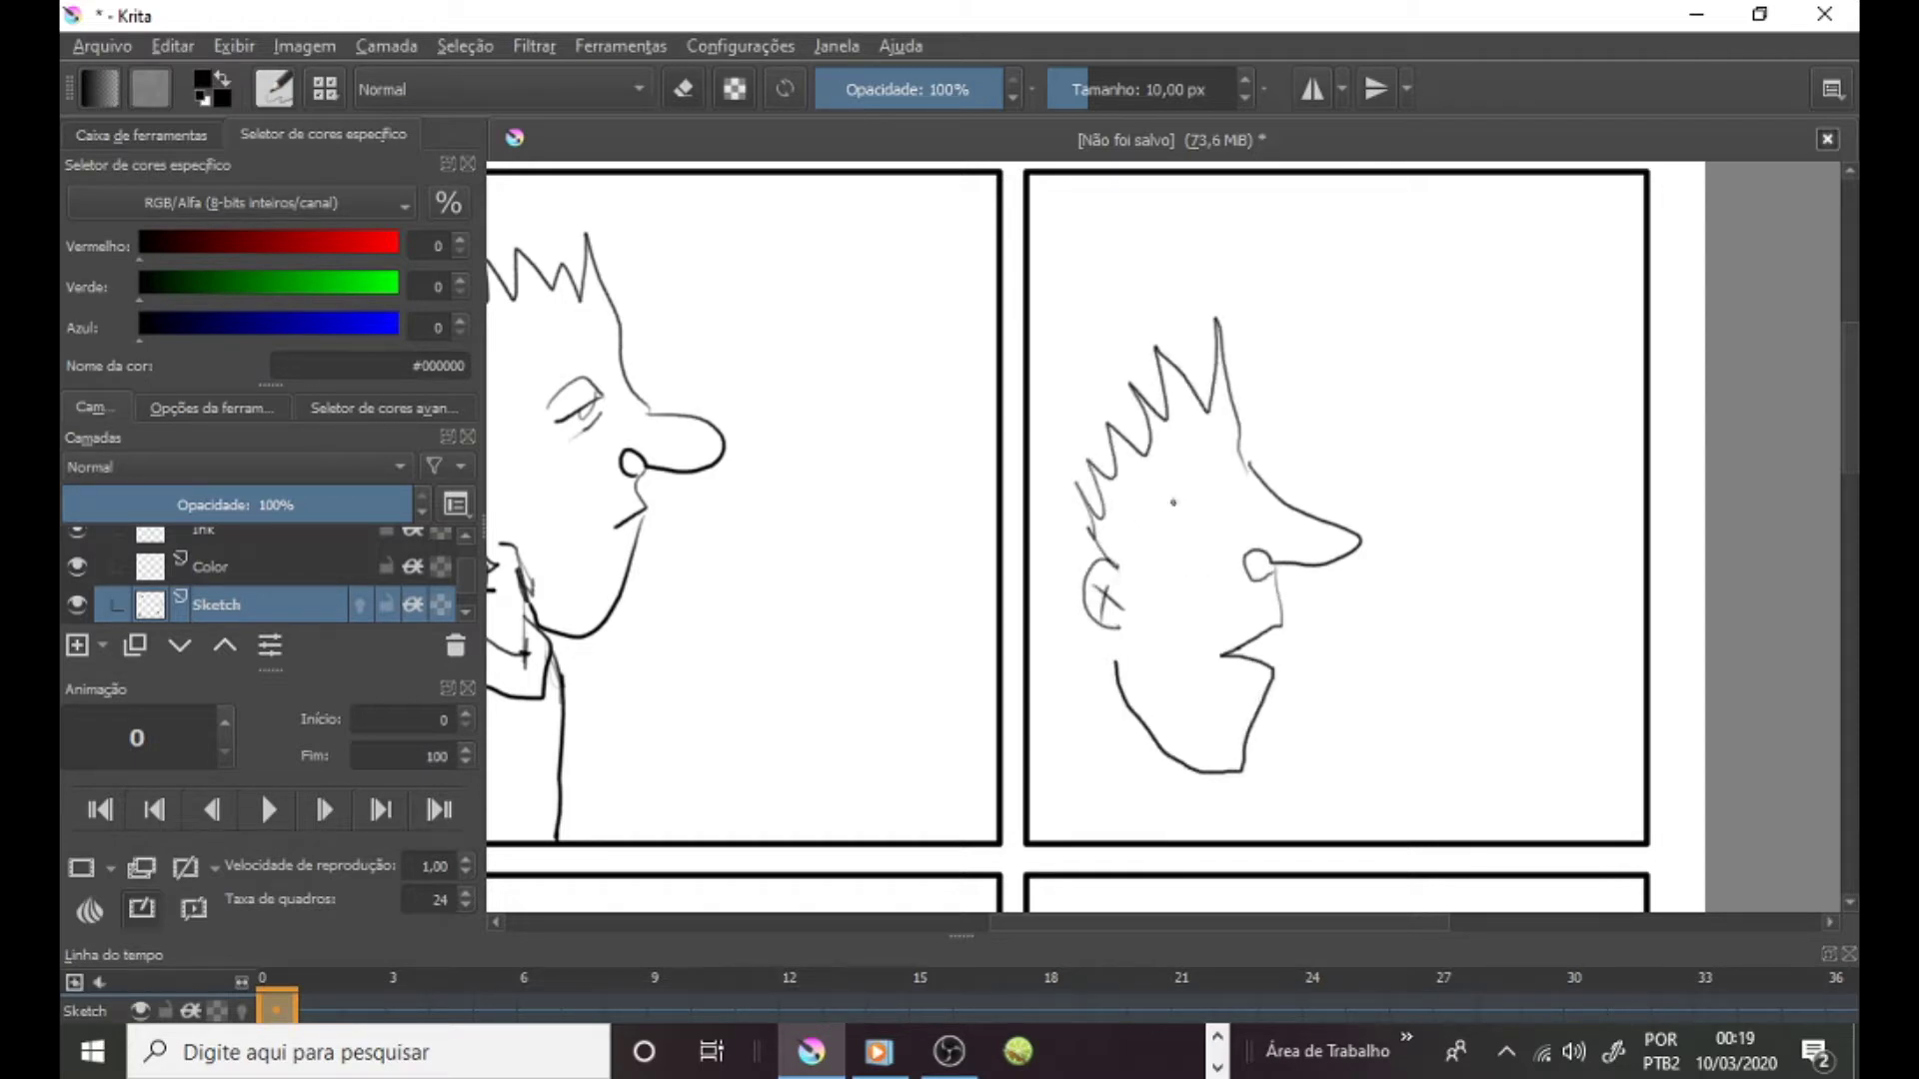
pyautogui.moveTo(1176, 499); pyautogui.dragTo(1180, 530)
pyautogui.moveTo(1106, 627); pyautogui.dragTo(1098, 770)
pyautogui.moveTo(1141, 720); pyautogui.dragTo(1156, 795)
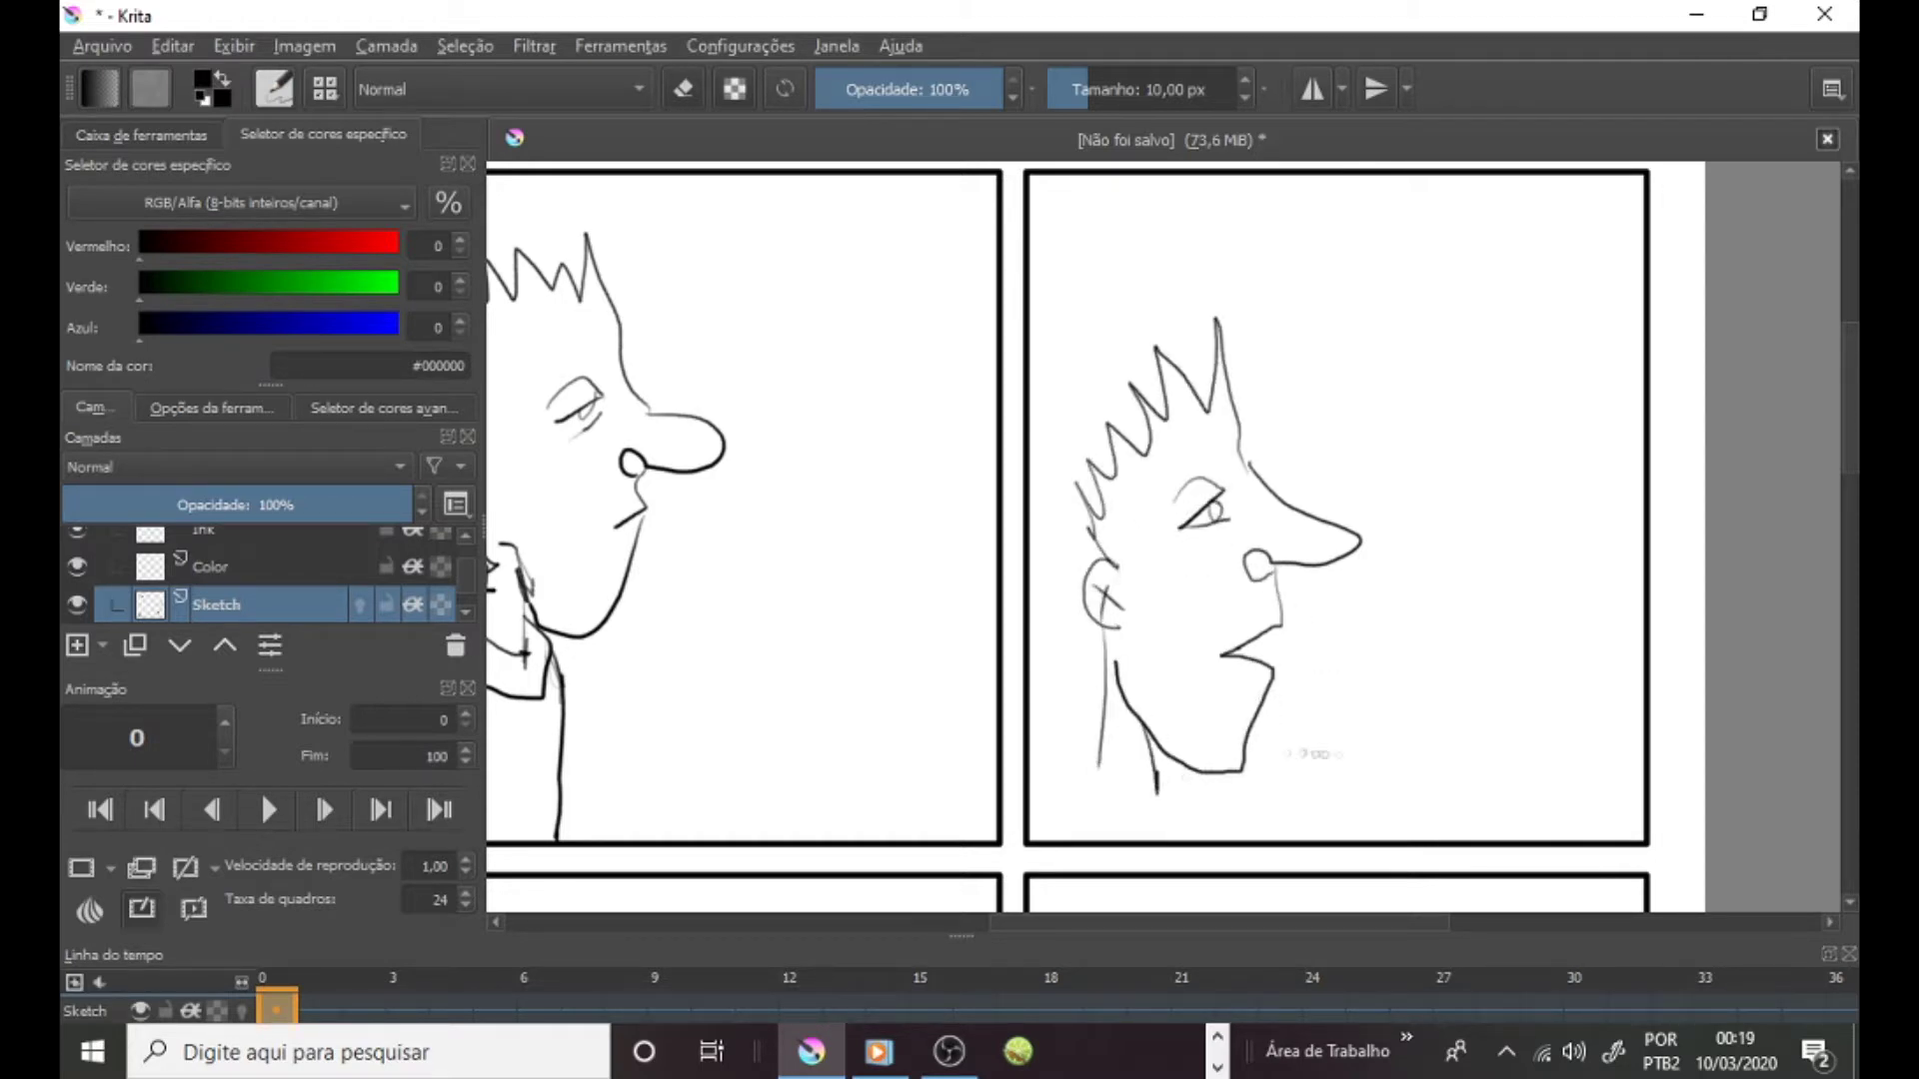
# Sketch the fist, thumb, fingers and arm holding up the milk carton.
pyautogui.moveTo(1452, 739)
pyautogui.mouseDown()
pyautogui.moveTo(1544, 625)
pyautogui.moveTo(1499, 679)
pyautogui.mouseUp()
pyautogui.moveTo(1480, 575)
pyautogui.mouseDown()
pyautogui.moveTo(1404, 560)
pyautogui.moveTo(1427, 709)
pyautogui.mouseUp()
pyautogui.moveTo(1384, 619)
pyautogui.mouseDown()
pyautogui.moveTo(1352, 615)
pyautogui.moveTo(1377, 648)
pyautogui.mouseUp()
pyautogui.moveTo(1520, 702); pyautogui.dragTo(1454, 829)
pyautogui.moveTo(1445, 710); pyautogui.dragTo(1401, 828)
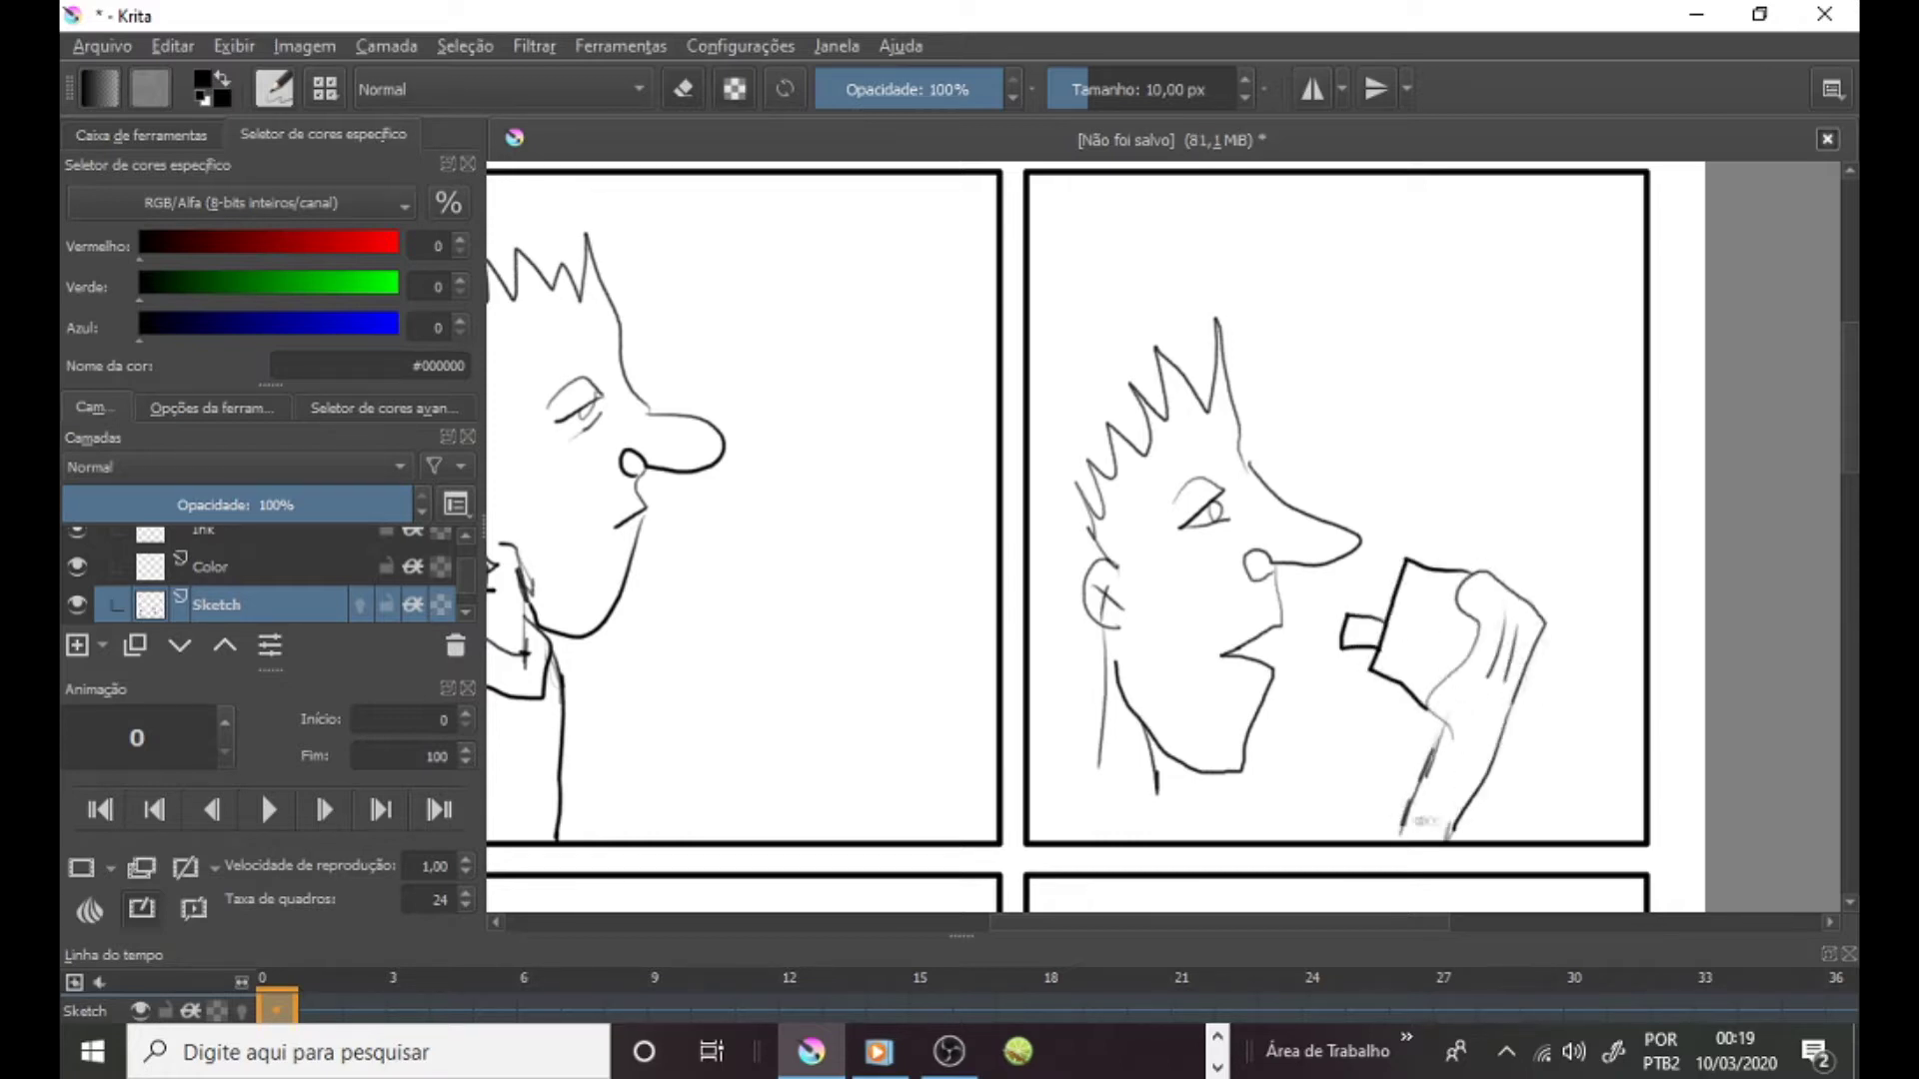
pyautogui.moveTo(1427, 711); pyautogui.dragTo(1454, 738)
pyautogui.moveTo(1545, 635); pyautogui.dragTo(1496, 750)
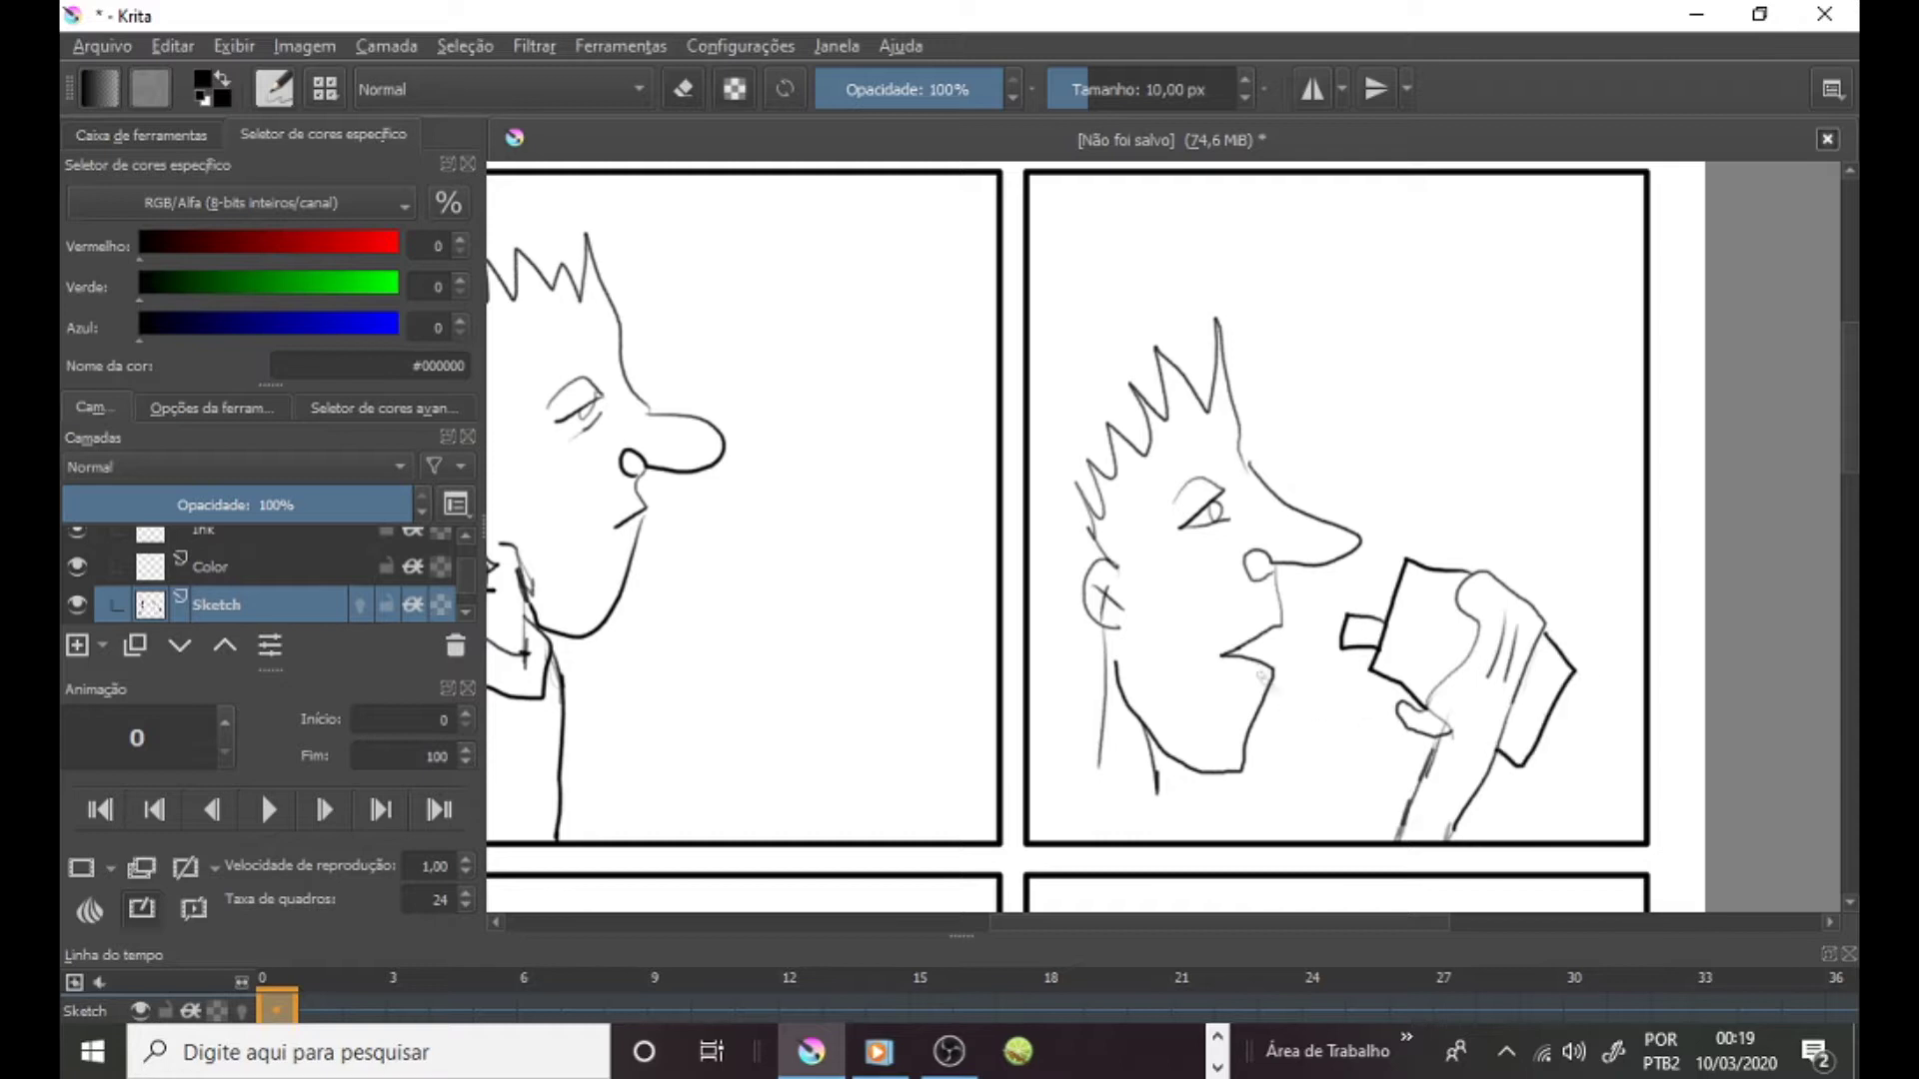
# Letter 'MILK' on the carton and draw the shirt collar under the chin.
pyautogui.moveTo(1416, 634); pyautogui.dragTo(1425, 620)
pyautogui.moveTo(1427, 624); pyautogui.dragTo(1441, 614)
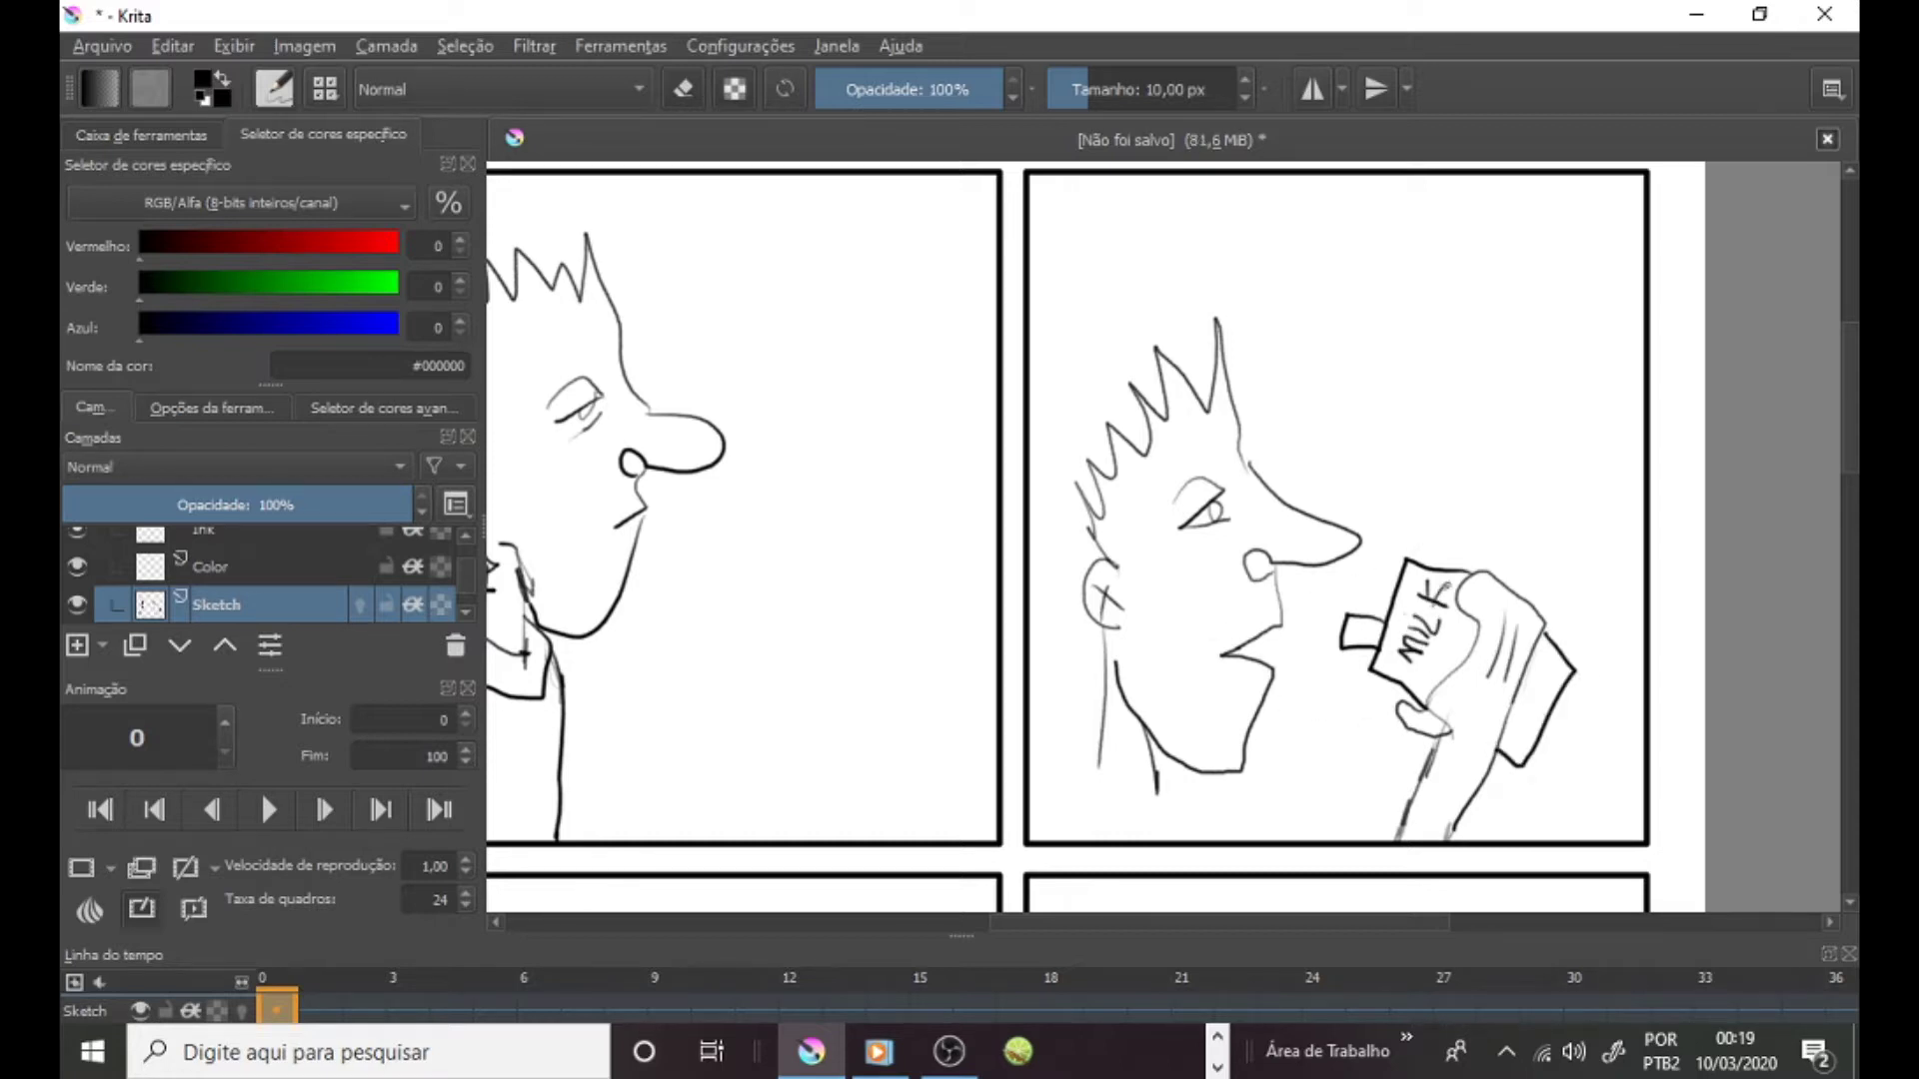
pyautogui.moveTo(1085, 766)
pyautogui.mouseDown()
pyautogui.moveTo(1183, 782)
pyautogui.moveTo(1118, 755)
pyautogui.mouseUp()
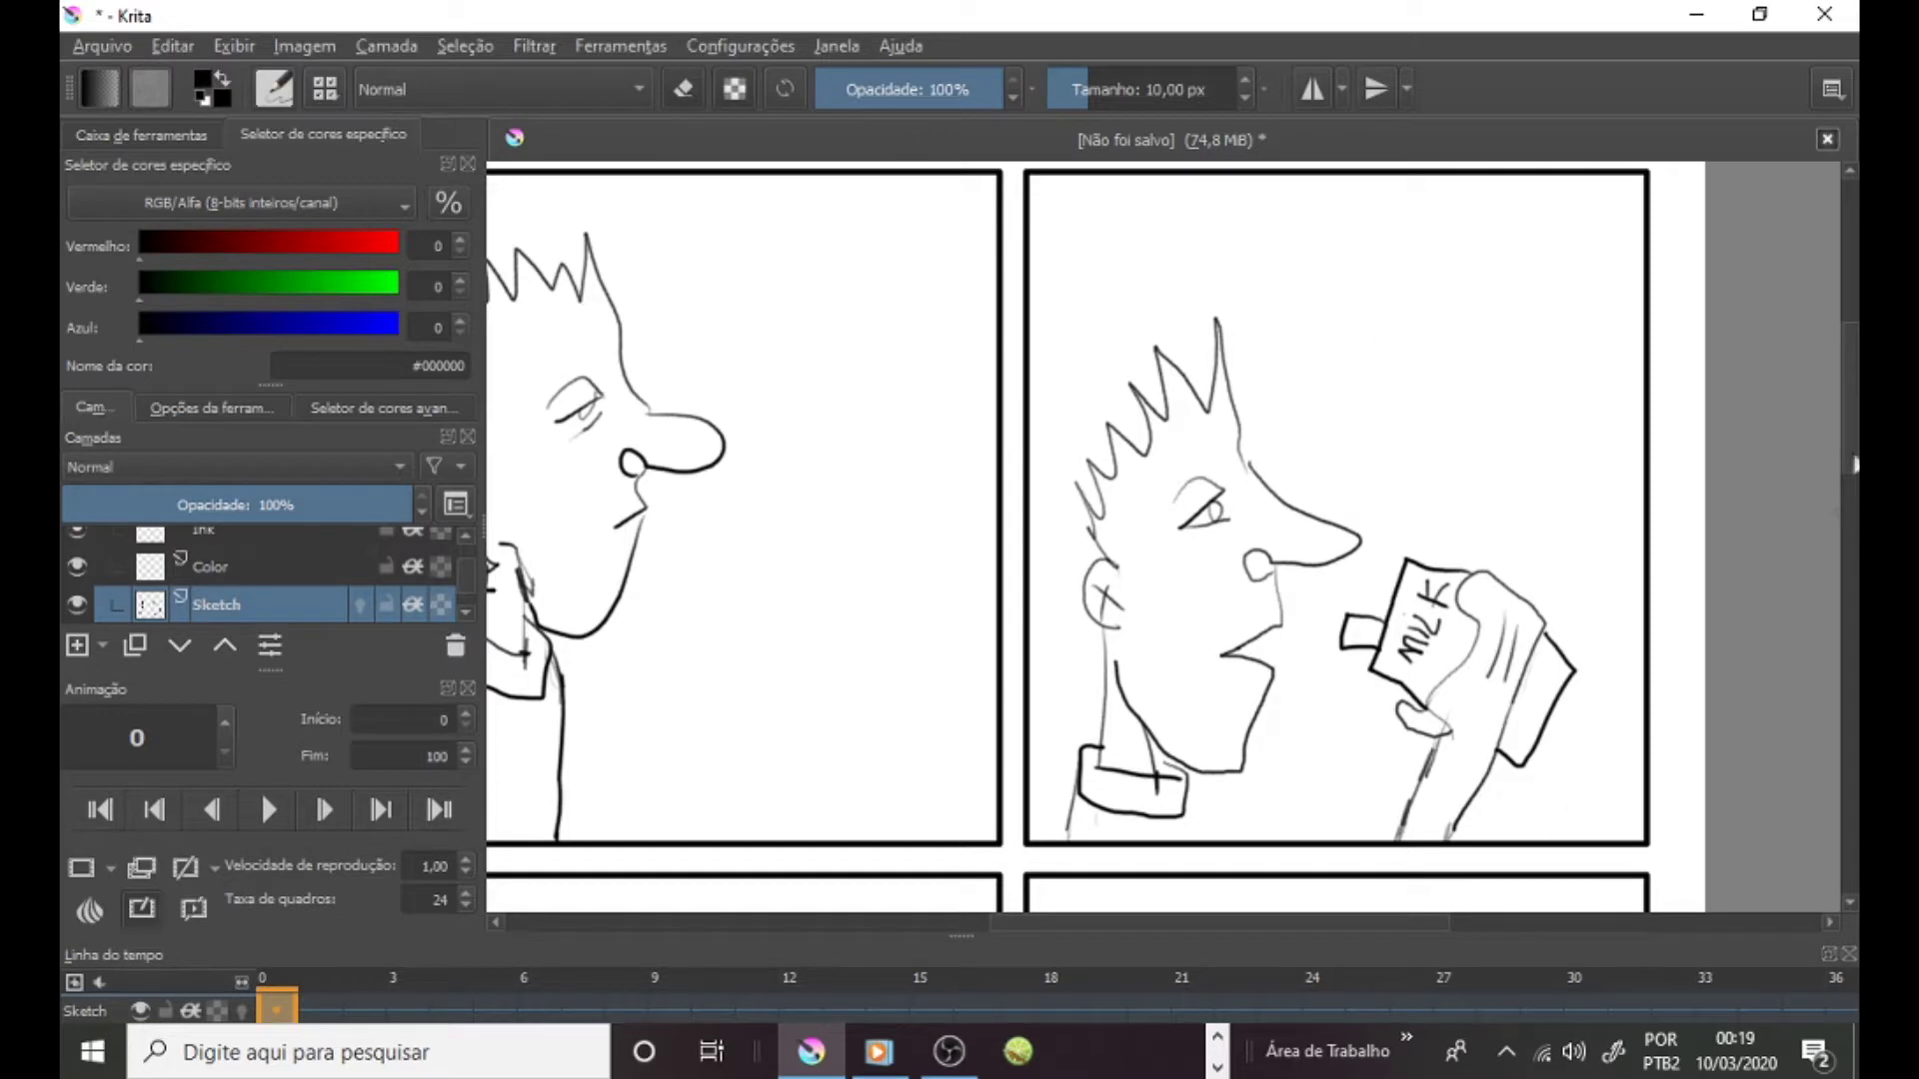
pyautogui.moveTo(1339, 925); pyautogui.dragTo(1232, 926)
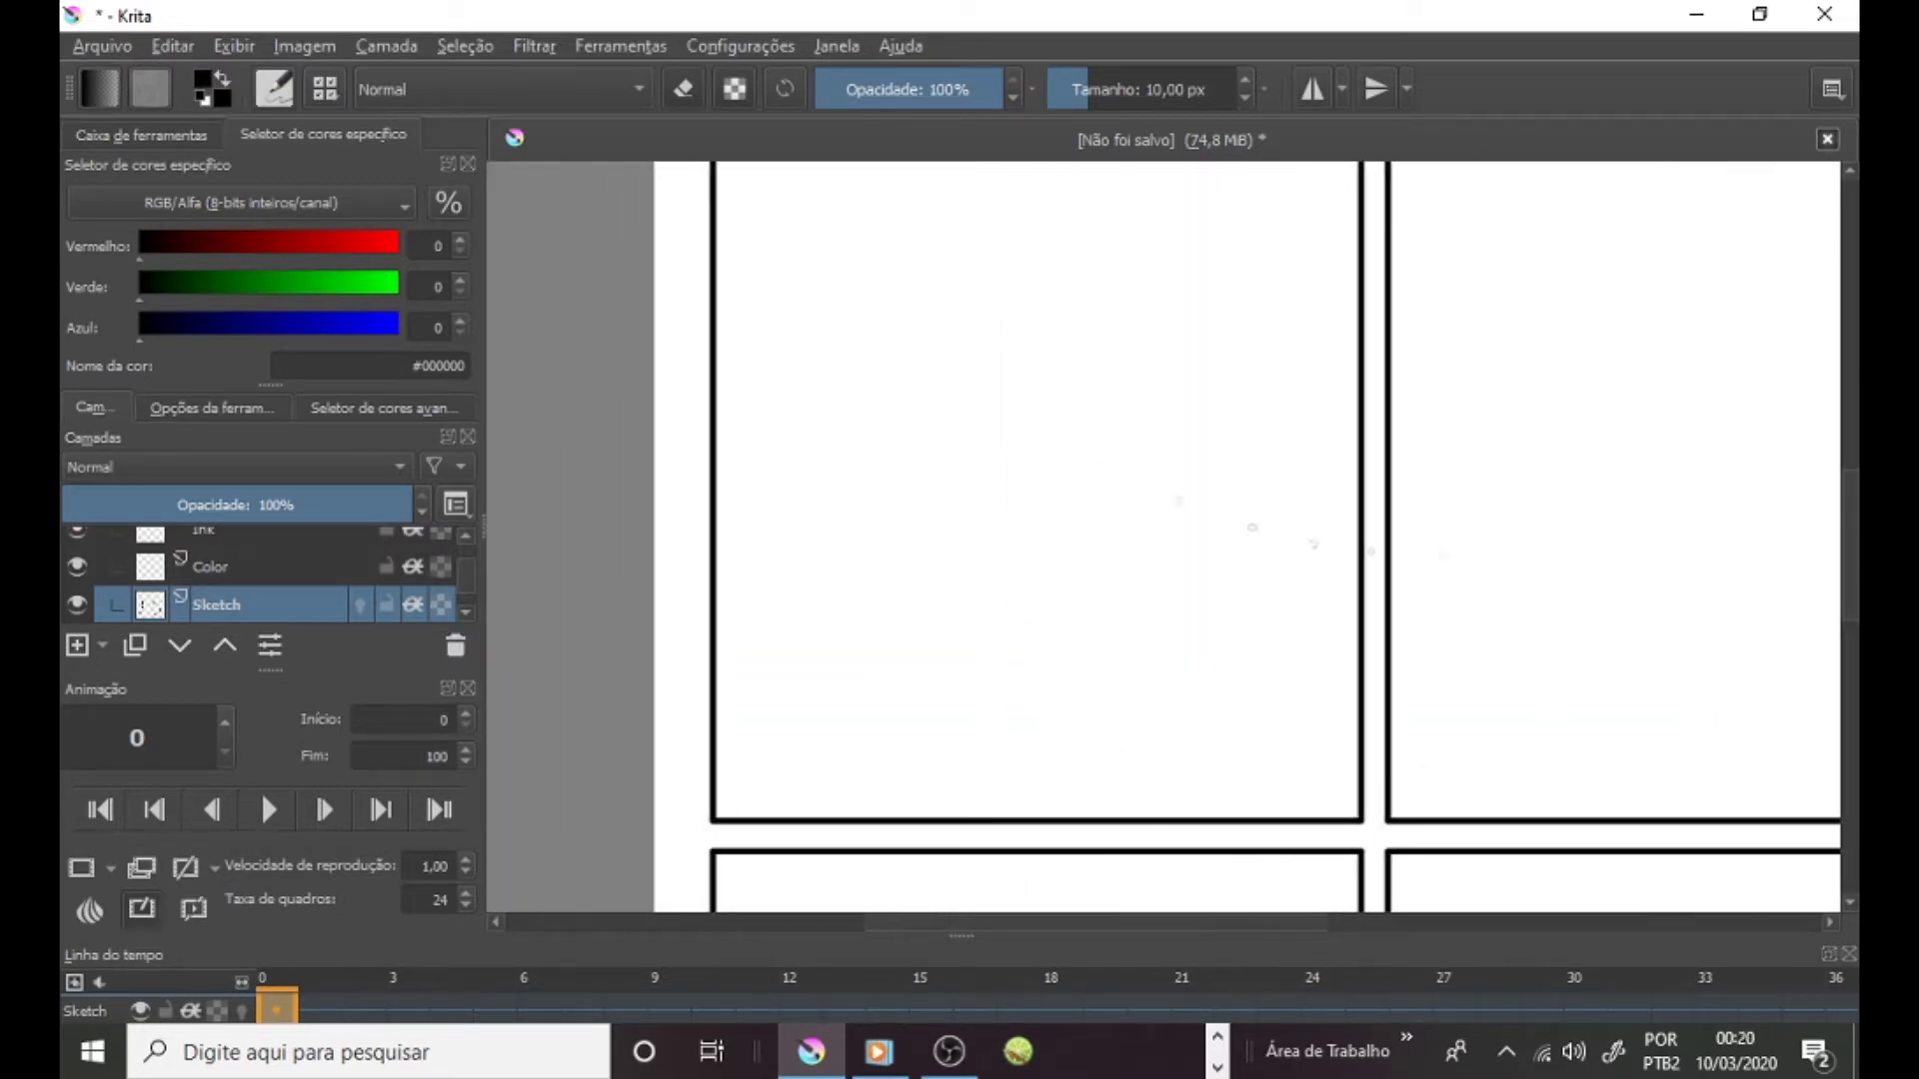
# Sketch the drinking man's tilted-back head, jaw, neck, collar, shoulder and spiky hair.
pyautogui.scroll(1, 959, 530)
pyautogui.moveTo(957, 514)
pyautogui.mouseDown()
pyautogui.moveTo(1029, 445)
pyautogui.moveTo(1057, 609)
pyautogui.moveTo(978, 652)
pyautogui.mouseUp()
pyautogui.moveTo(918, 605)
pyautogui.mouseDown()
pyautogui.moveTo(950, 659)
pyautogui.moveTo(955, 784)
pyautogui.mouseUp()
pyautogui.moveTo(947, 735)
pyautogui.mouseDown()
pyautogui.moveTo(921, 790)
pyautogui.moveTo(932, 850)
pyautogui.moveTo(1059, 671)
pyautogui.mouseUp()
pyautogui.moveTo(1096, 552); pyautogui.dragTo(1085, 702)
pyautogui.moveTo(1112, 482)
pyautogui.mouseDown()
pyautogui.moveTo(1105, 600)
pyautogui.moveTo(1094, 480)
pyautogui.moveTo(1095, 505)
pyautogui.mouseUp()
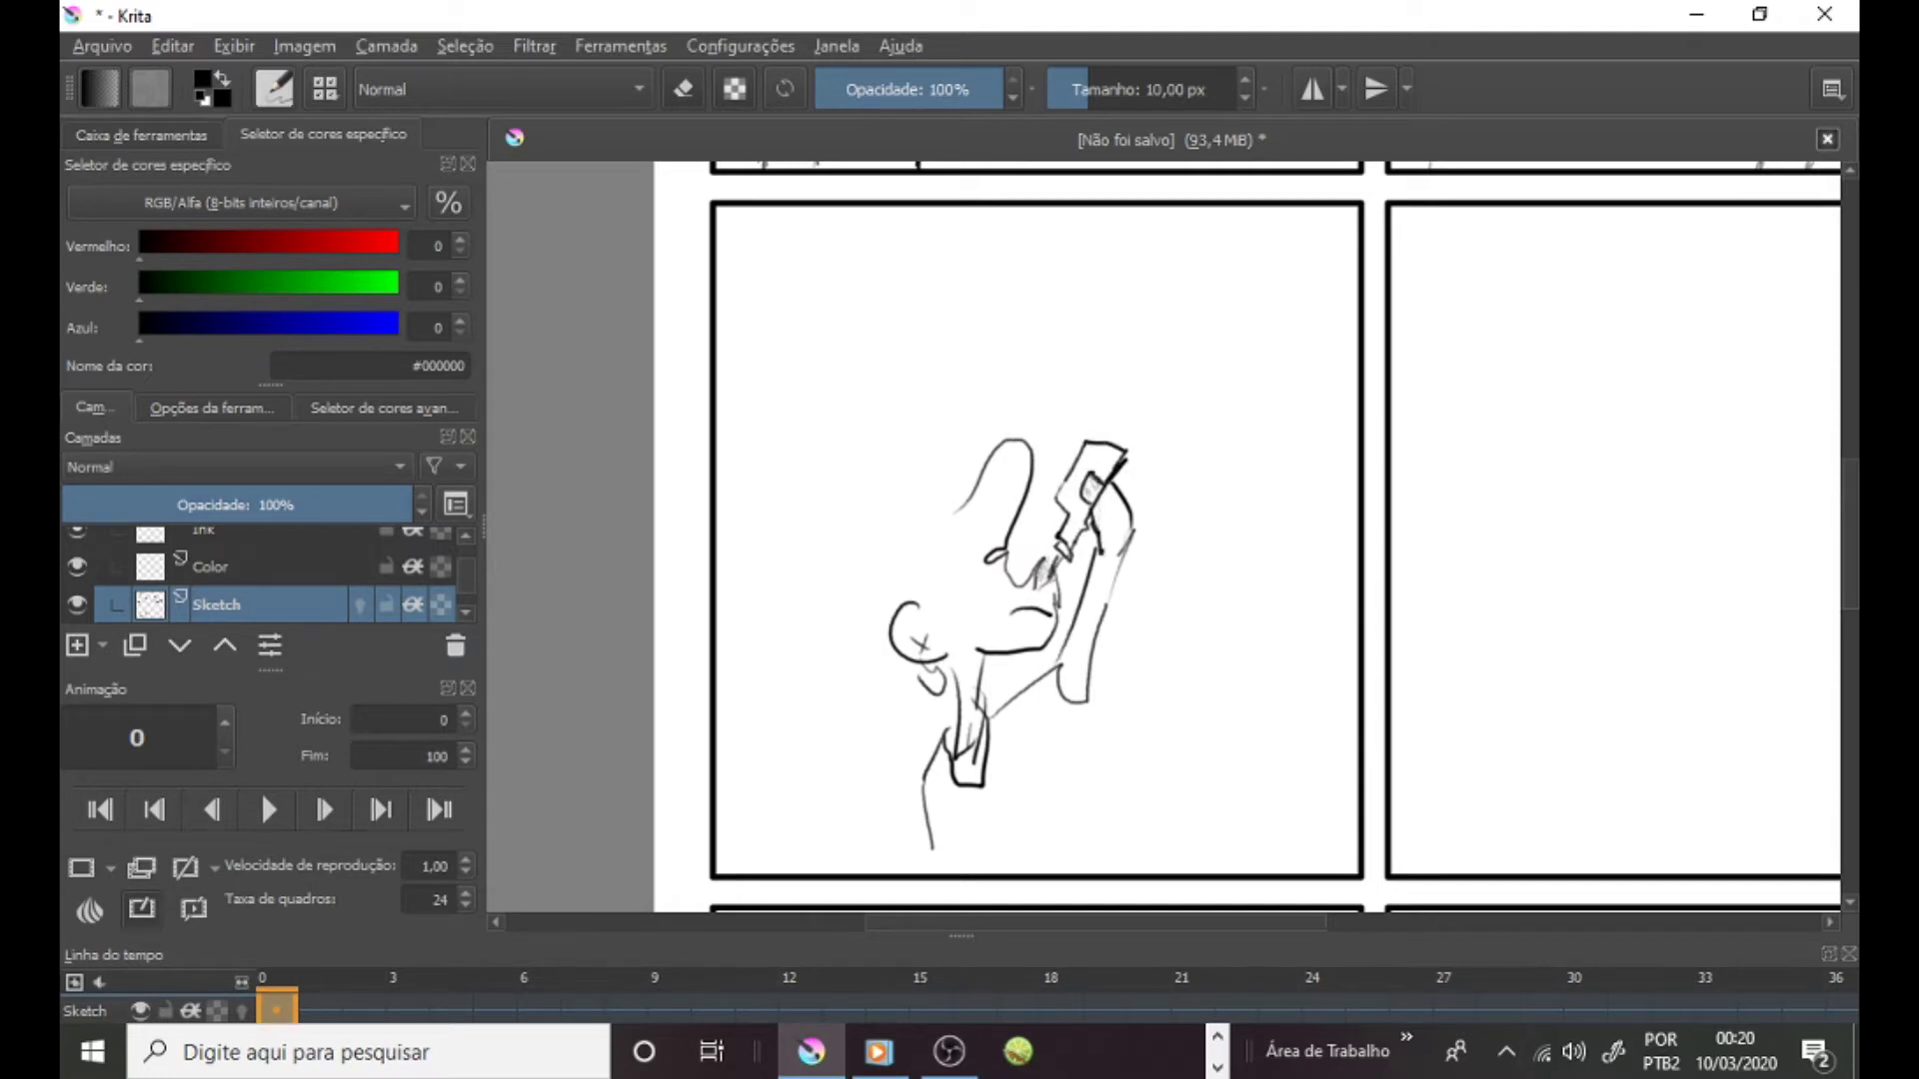
pyautogui.moveTo(958, 511)
pyautogui.mouseDown()
pyautogui.moveTo(830, 550)
pyautogui.moveTo(894, 636)
pyautogui.mouseUp()
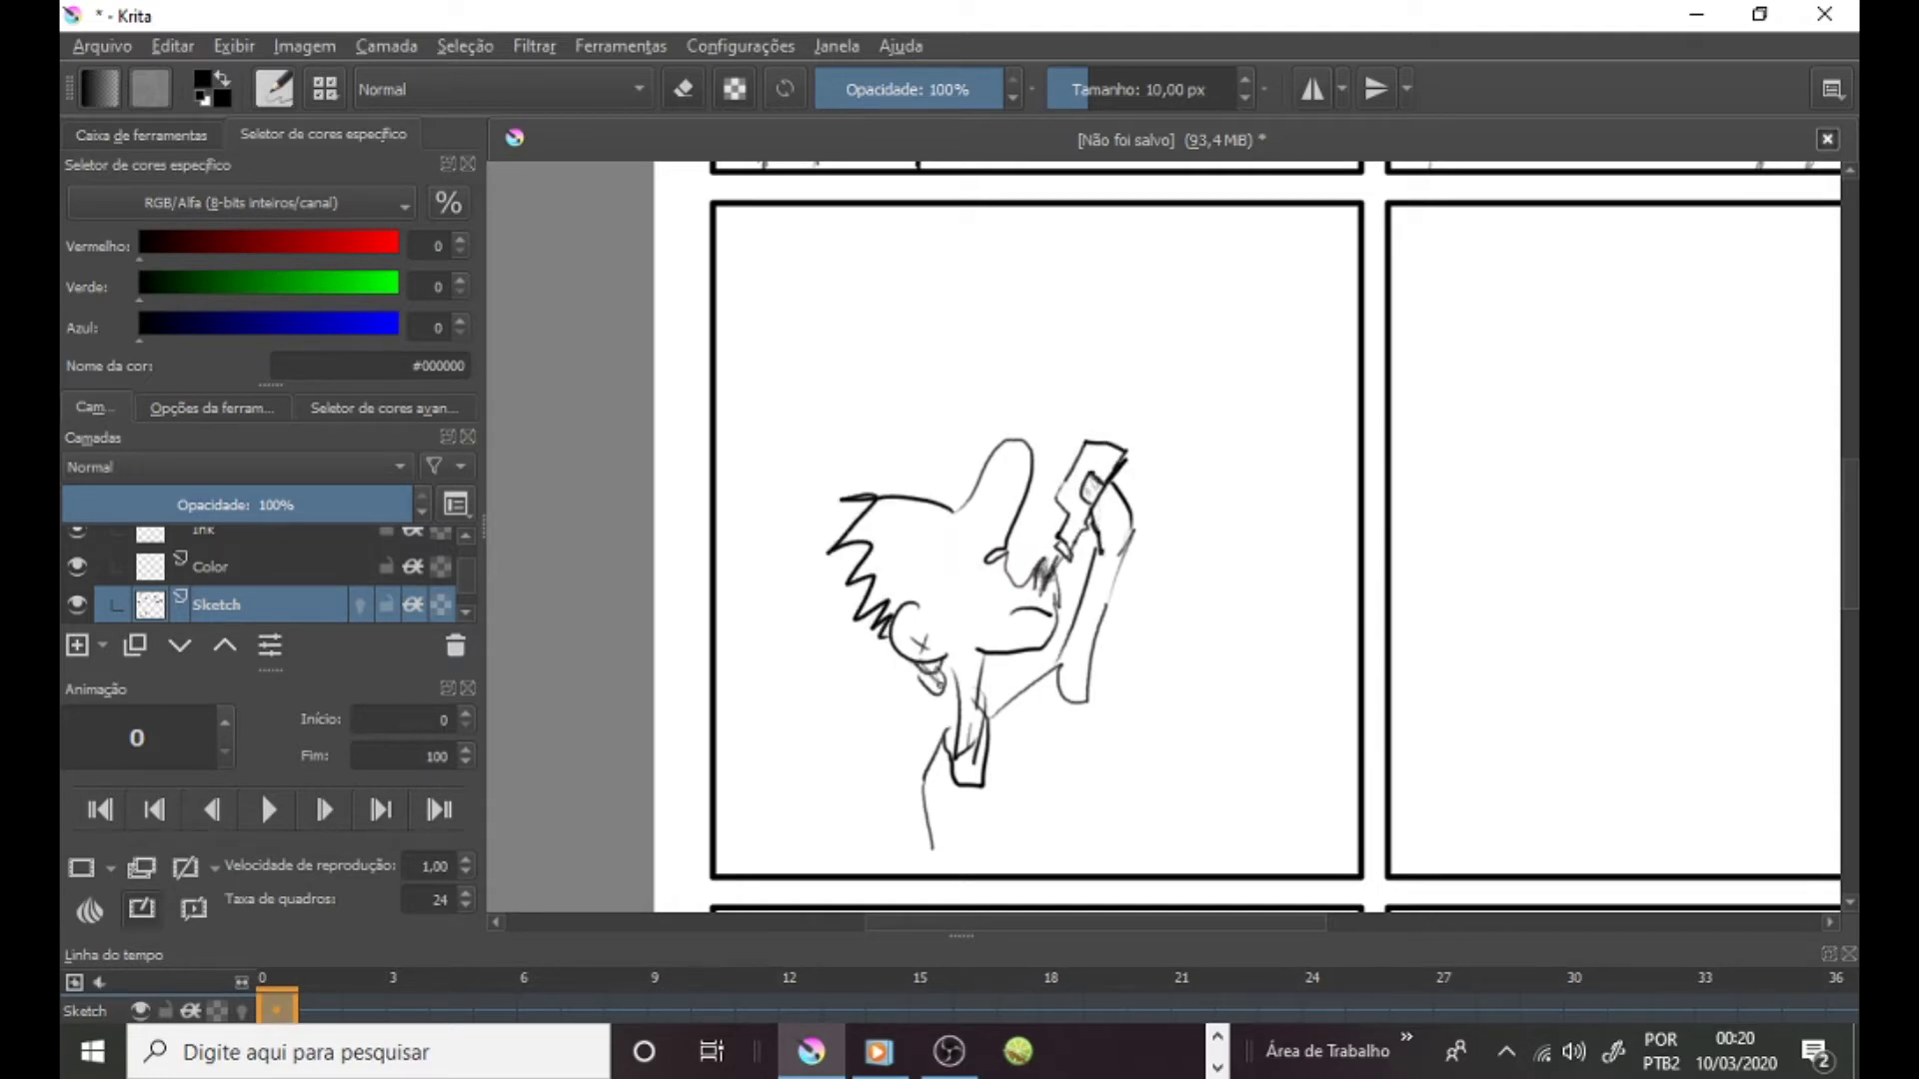
# Add the man's arm, back and legs, plus a speech bubble above him.
pyautogui.moveTo(1095, 701); pyautogui.dragTo(1037, 868)
pyautogui.moveTo(924, 826); pyautogui.dragTo(935, 873)
pyautogui.moveTo(948, 805); pyautogui.dragTo(954, 866)
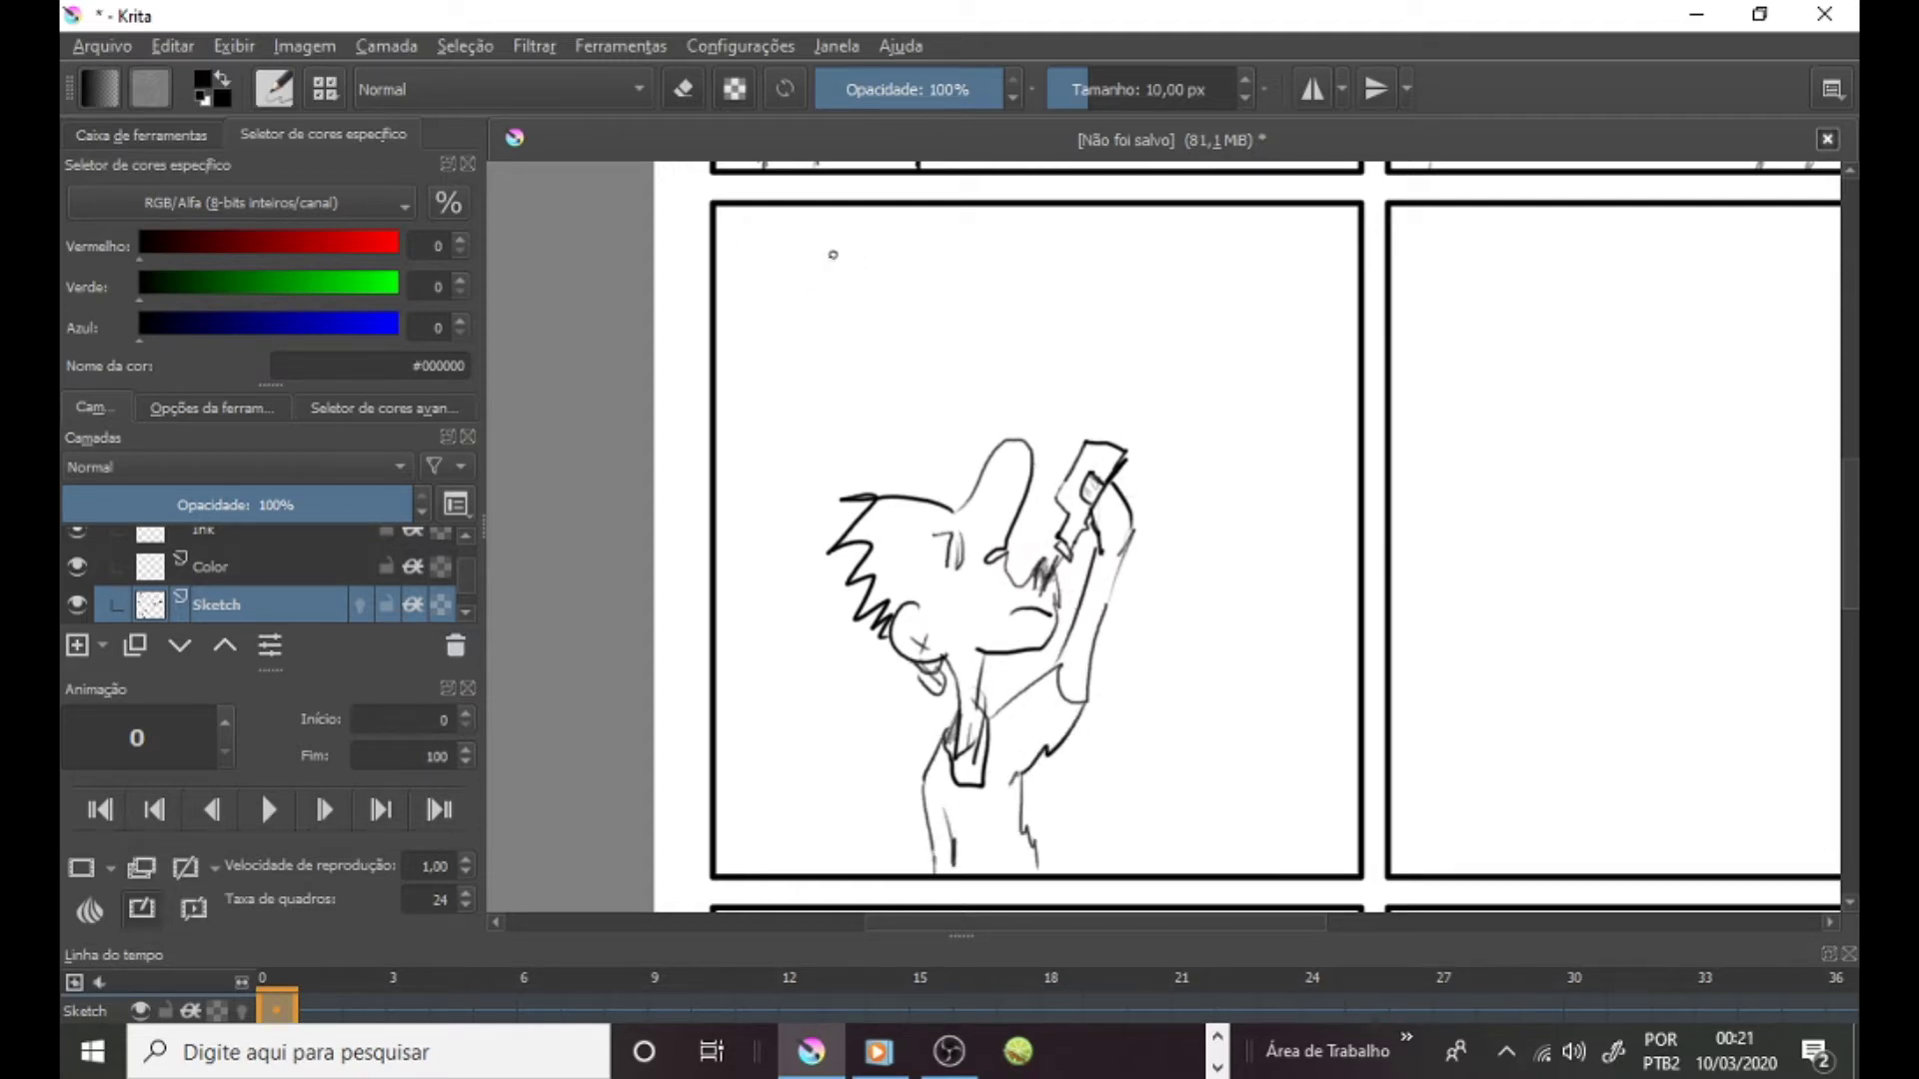
pyautogui.moveTo(825, 251)
pyautogui.mouseDown()
pyautogui.moveTo(784, 355)
pyautogui.moveTo(871, 460)
pyautogui.moveTo(999, 255)
pyautogui.moveTo(810, 242)
pyautogui.mouseUp()
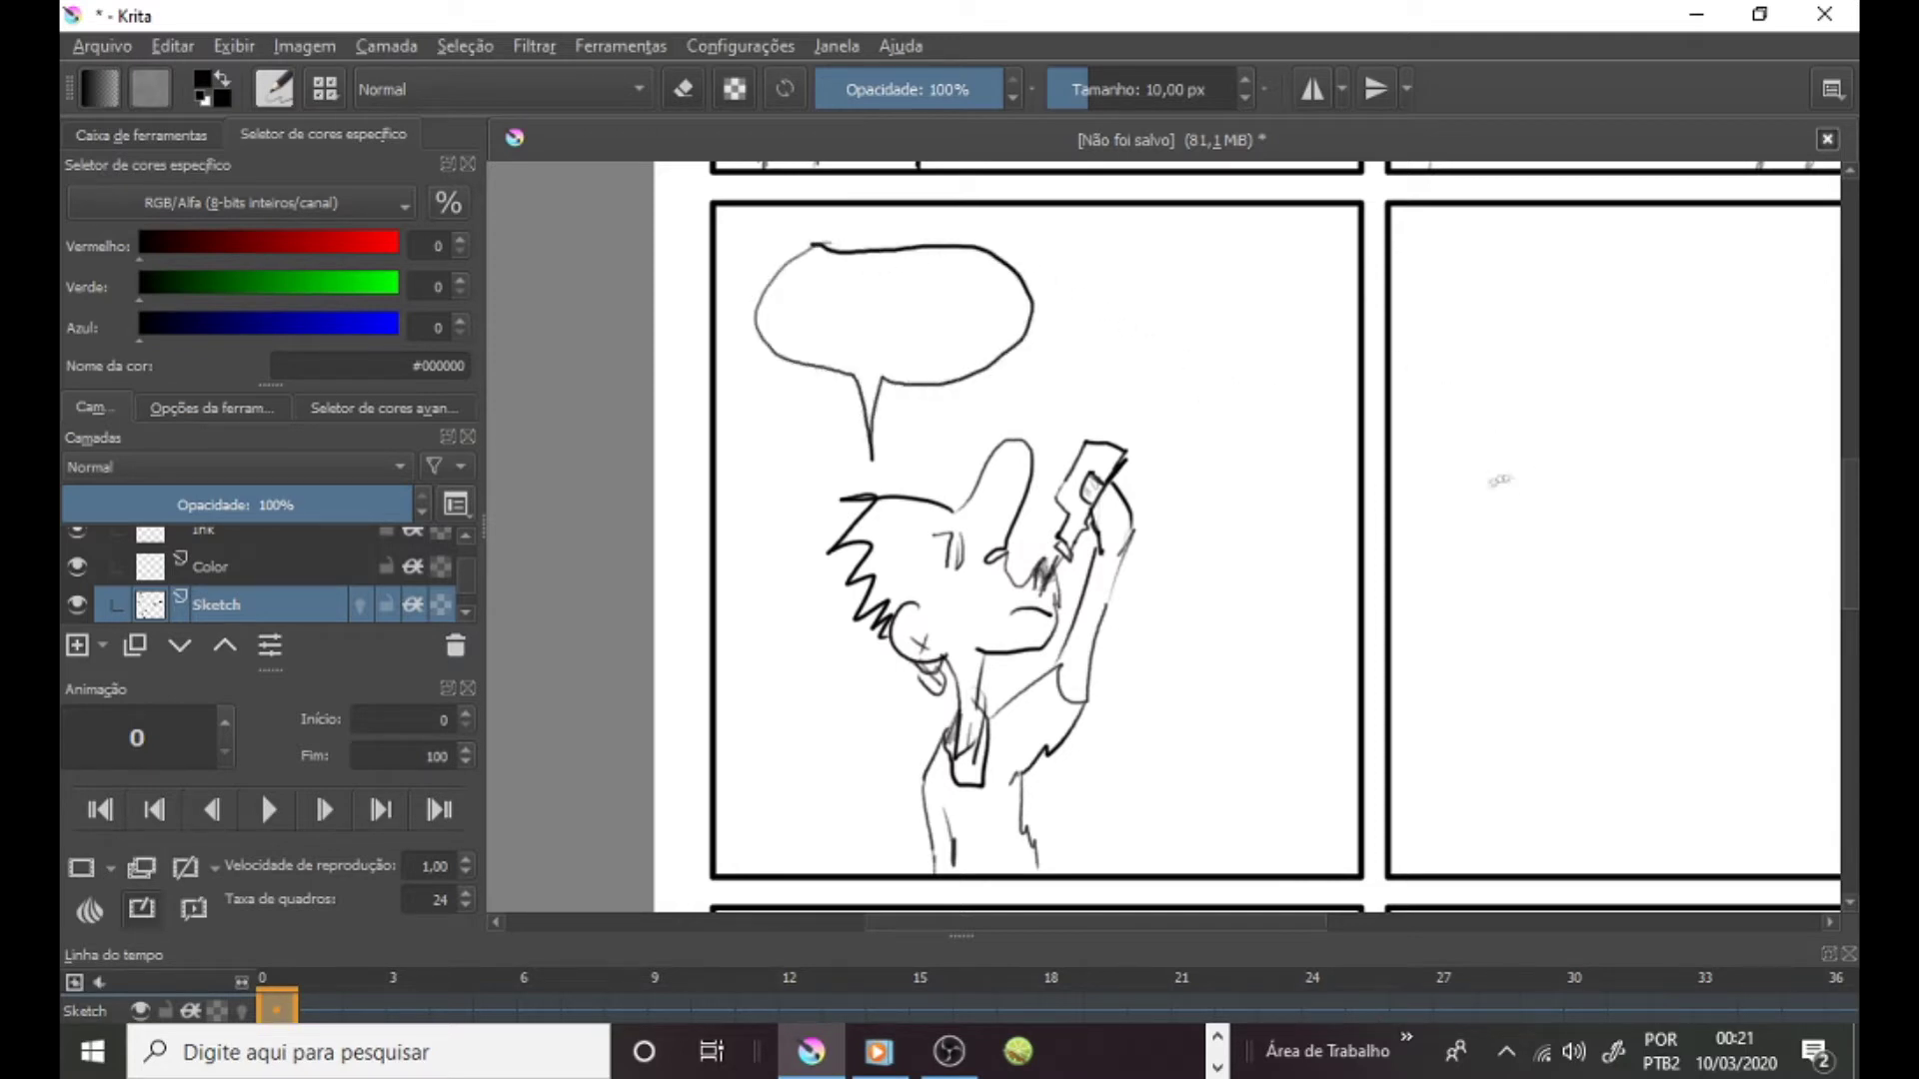
# Letter 'LEITE + NET' in the third panel and sketch a pointed-hair face profile.
pyautogui.moveTo(1309, 925); pyautogui.dragTo(1459, 924)
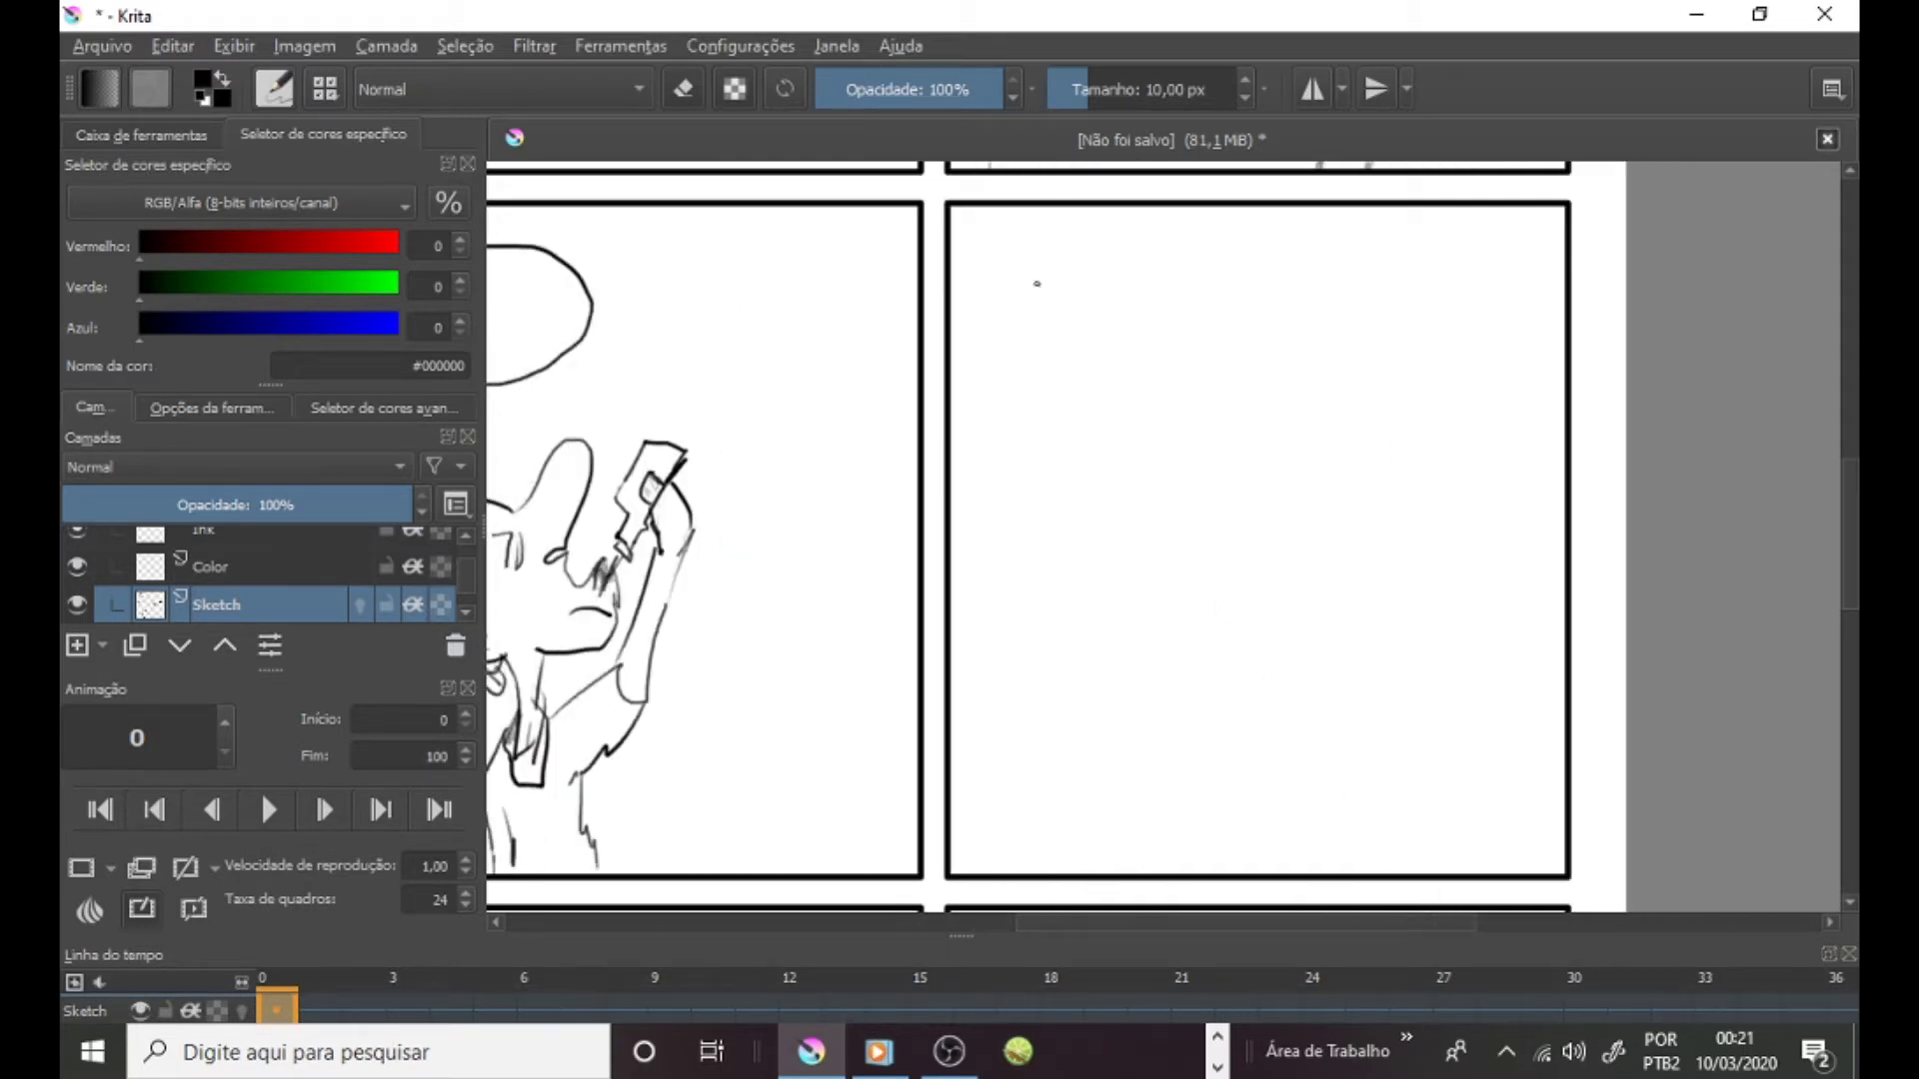
pyautogui.moveTo(1037, 290); pyautogui.dragTo(1075, 376)
pyautogui.moveTo(1128, 318)
pyautogui.mouseDown()
pyautogui.moveTo(1130, 359)
pyautogui.moveTo(1163, 350)
pyautogui.mouseUp()
pyautogui.moveTo(1200, 268); pyautogui.dragTo(1204, 340)
pyautogui.moveTo(1289, 300); pyautogui.dragTo(1291, 352)
pyautogui.moveTo(1199, 462); pyautogui.dragTo(1281, 440)
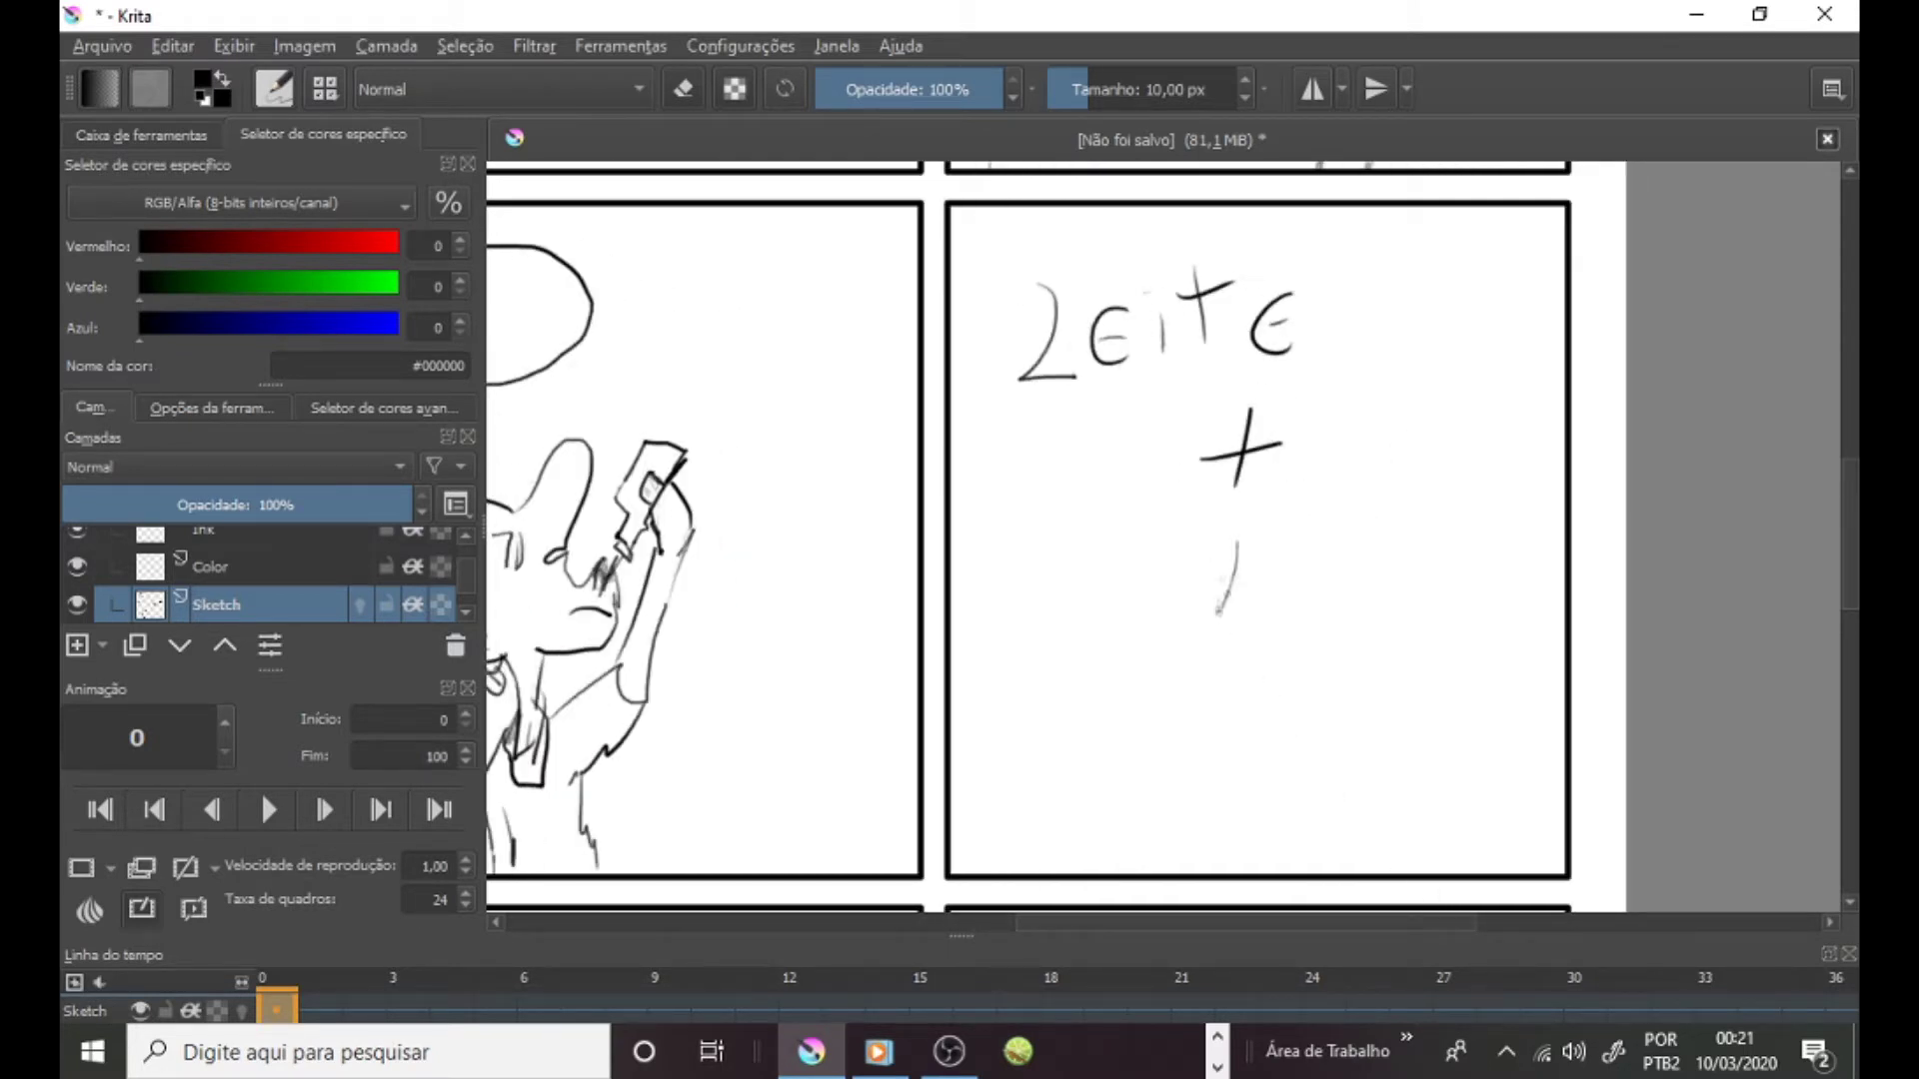
pyautogui.moveTo(1217, 612); pyautogui.dragTo(1289, 507)
pyautogui.moveTo(1339, 502); pyautogui.dragTo(1342, 550)
pyautogui.moveTo(1345, 486); pyautogui.dragTo(1407, 428)
pyautogui.moveTo(1371, 469); pyautogui.dragTo(1379, 515)
pyautogui.moveTo(1109, 693)
pyautogui.mouseDown()
pyautogui.moveTo(1174, 686)
pyautogui.moveTo(1144, 830)
pyautogui.moveTo(1187, 869)
pyautogui.moveTo(975, 680)
pyautogui.moveTo(1074, 769)
pyautogui.moveTo(1030, 844)
pyautogui.mouseUp()
# Move to the lower panel row and sketch the backpack figure seen from behind.
pyautogui.moveTo(975, 675); pyautogui.dragTo(995, 805)
pyautogui.scroll(-3, 1179, 535)
pyautogui.scroll(-3, 1436, 634)
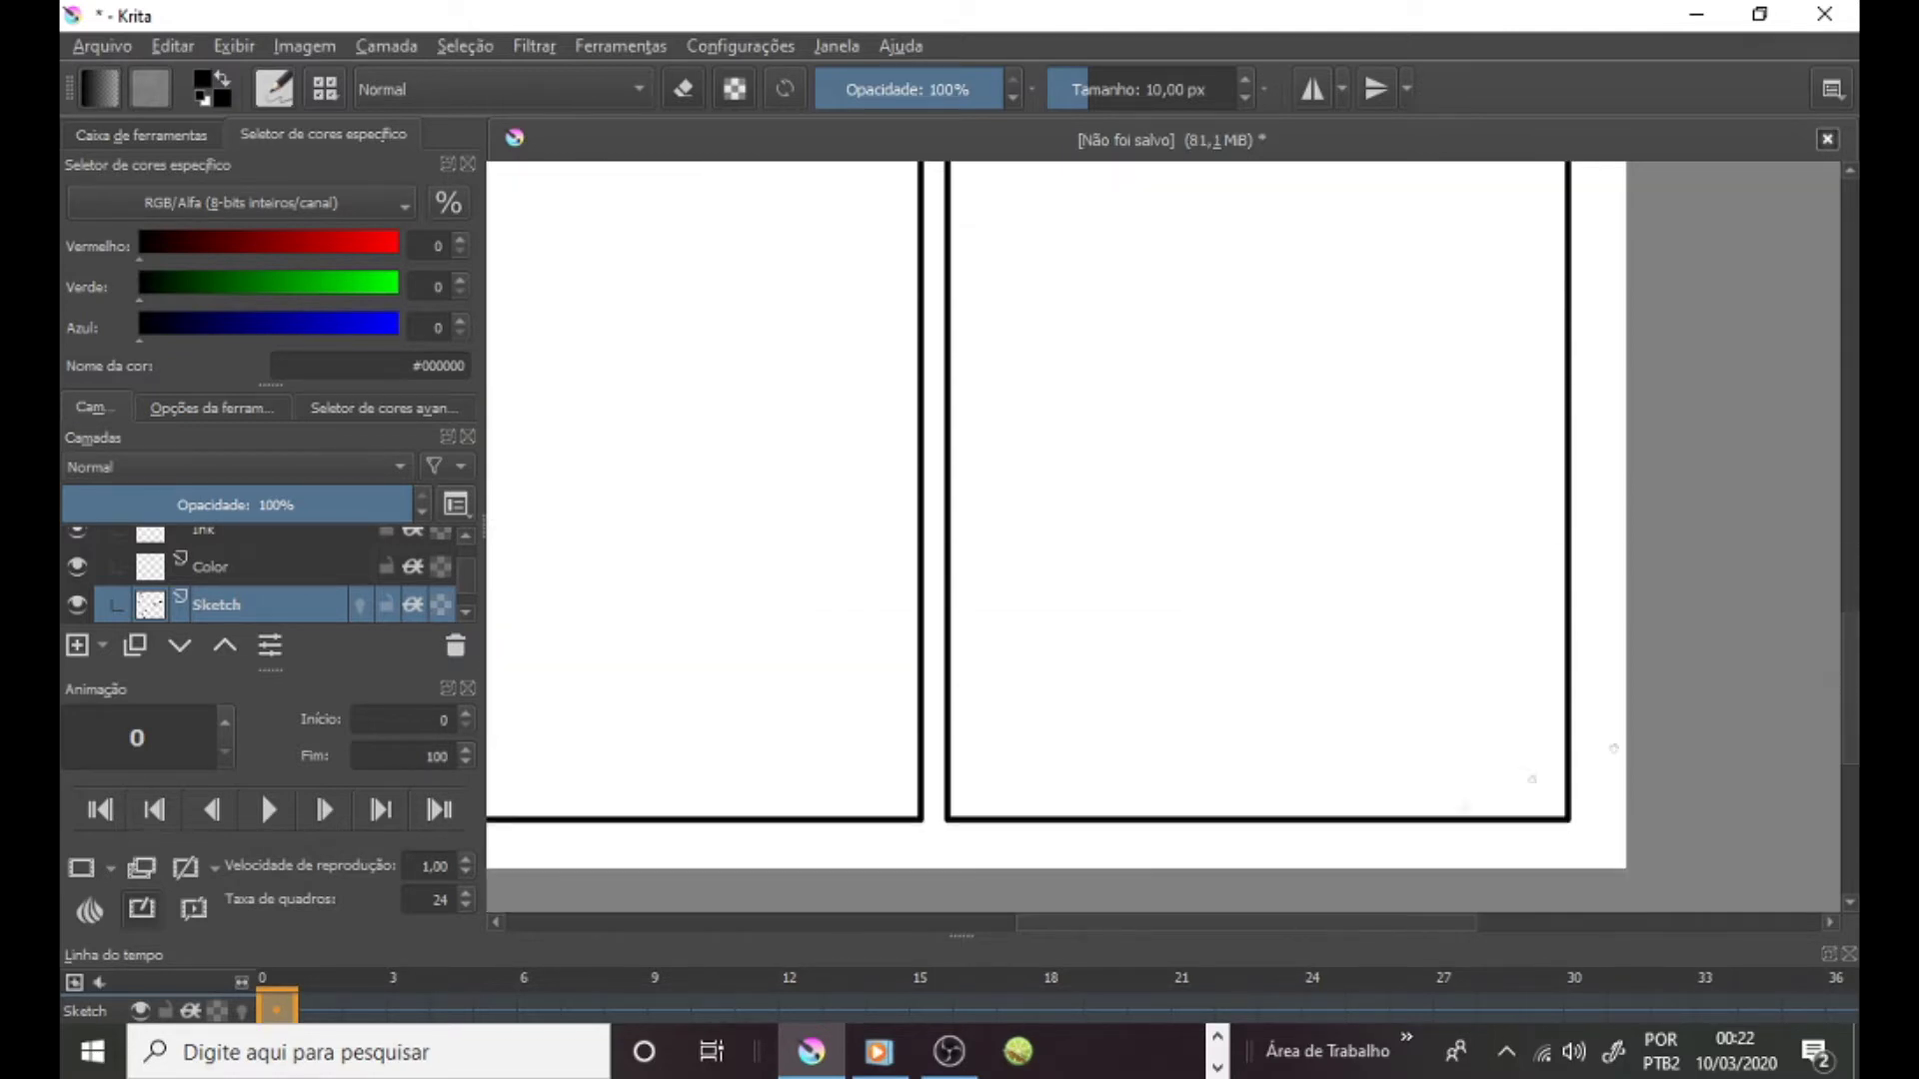
pyautogui.hscroll(-3, 1436, 634)
pyautogui.scroll(1, 1436, 634)
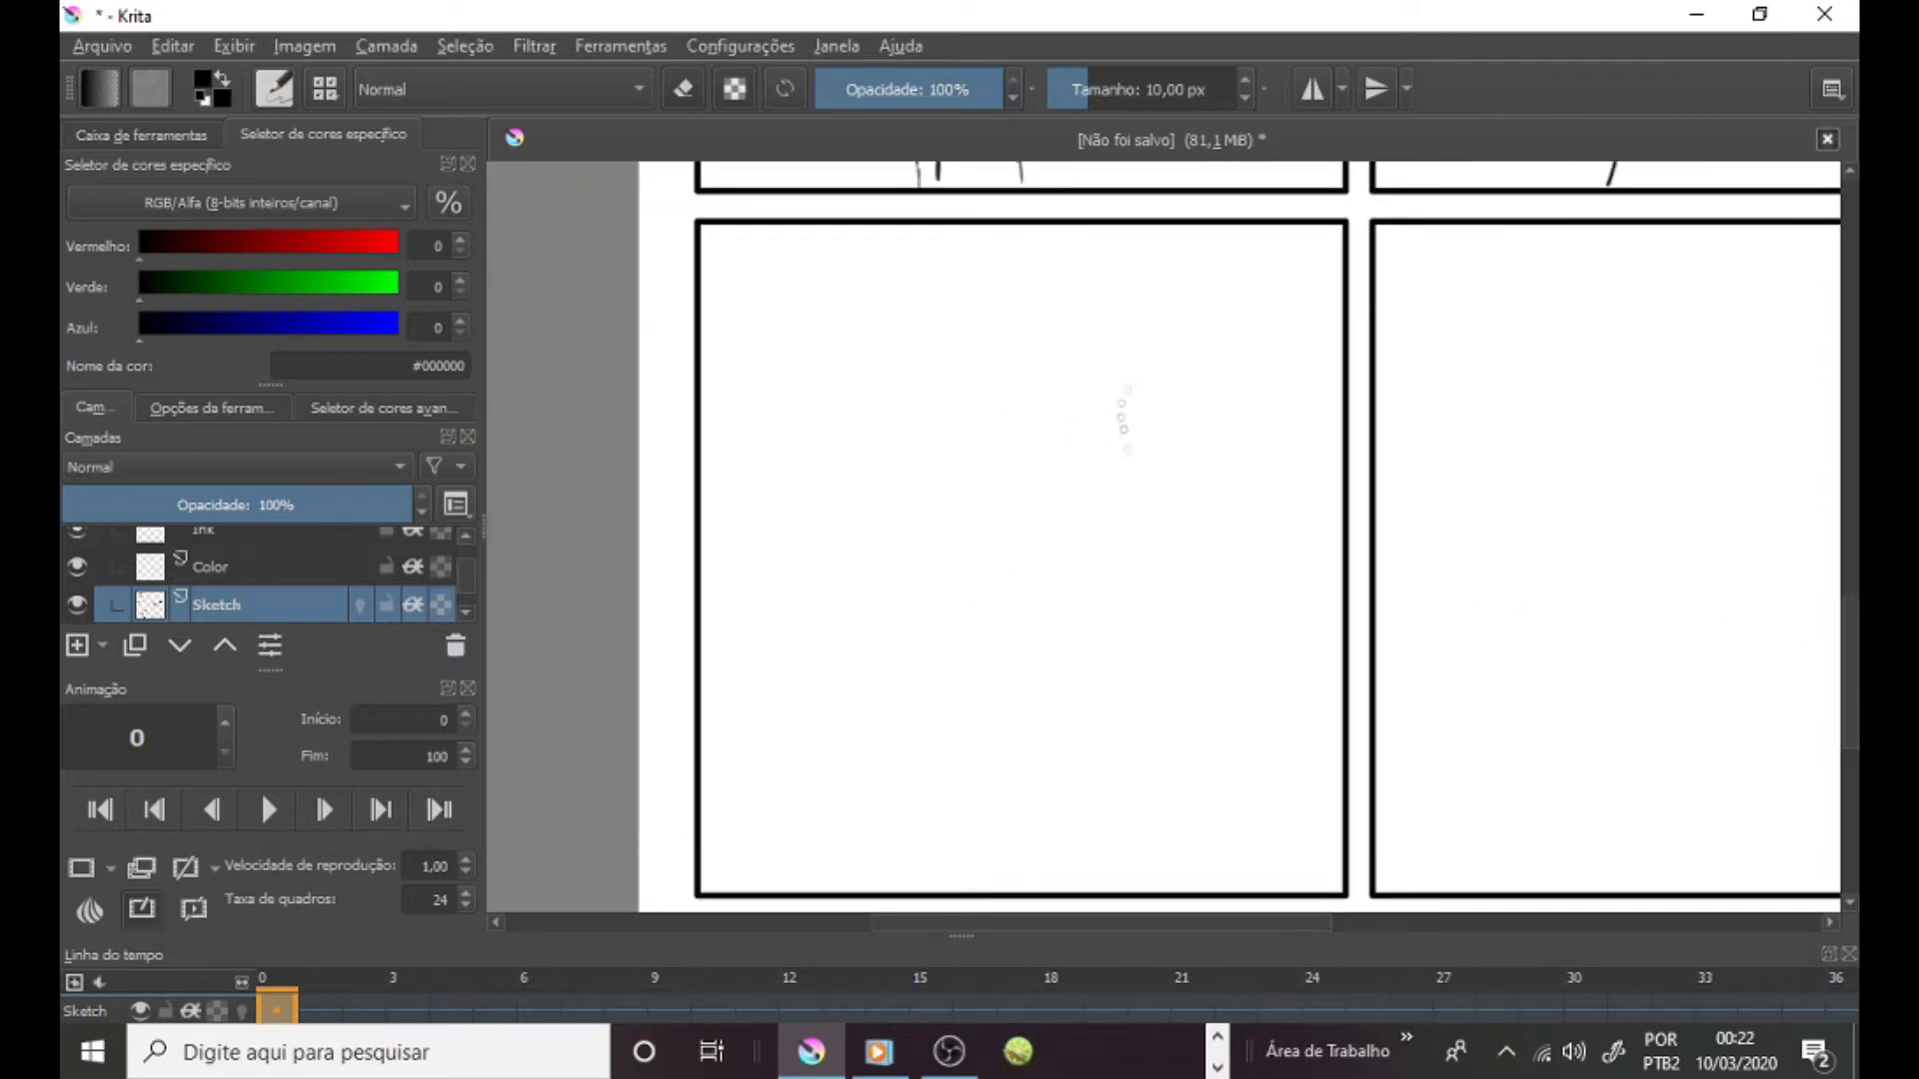
pyautogui.moveTo(1115, 430)
pyautogui.mouseDown()
pyautogui.moveTo(1075, 548)
pyautogui.moveTo(1144, 540)
pyautogui.mouseUp()
pyautogui.moveTo(1114, 430)
pyautogui.mouseDown()
pyautogui.moveTo(1205, 539)
pyautogui.moveTo(1080, 547)
pyautogui.mouseUp()
pyautogui.moveTo(1067, 535)
pyautogui.mouseDown()
pyautogui.moveTo(1100, 618)
pyautogui.moveTo(1064, 559)
pyautogui.moveTo(1095, 600)
pyautogui.mouseUp()
pyautogui.moveTo(1198, 525); pyautogui.dragTo(1184, 769)
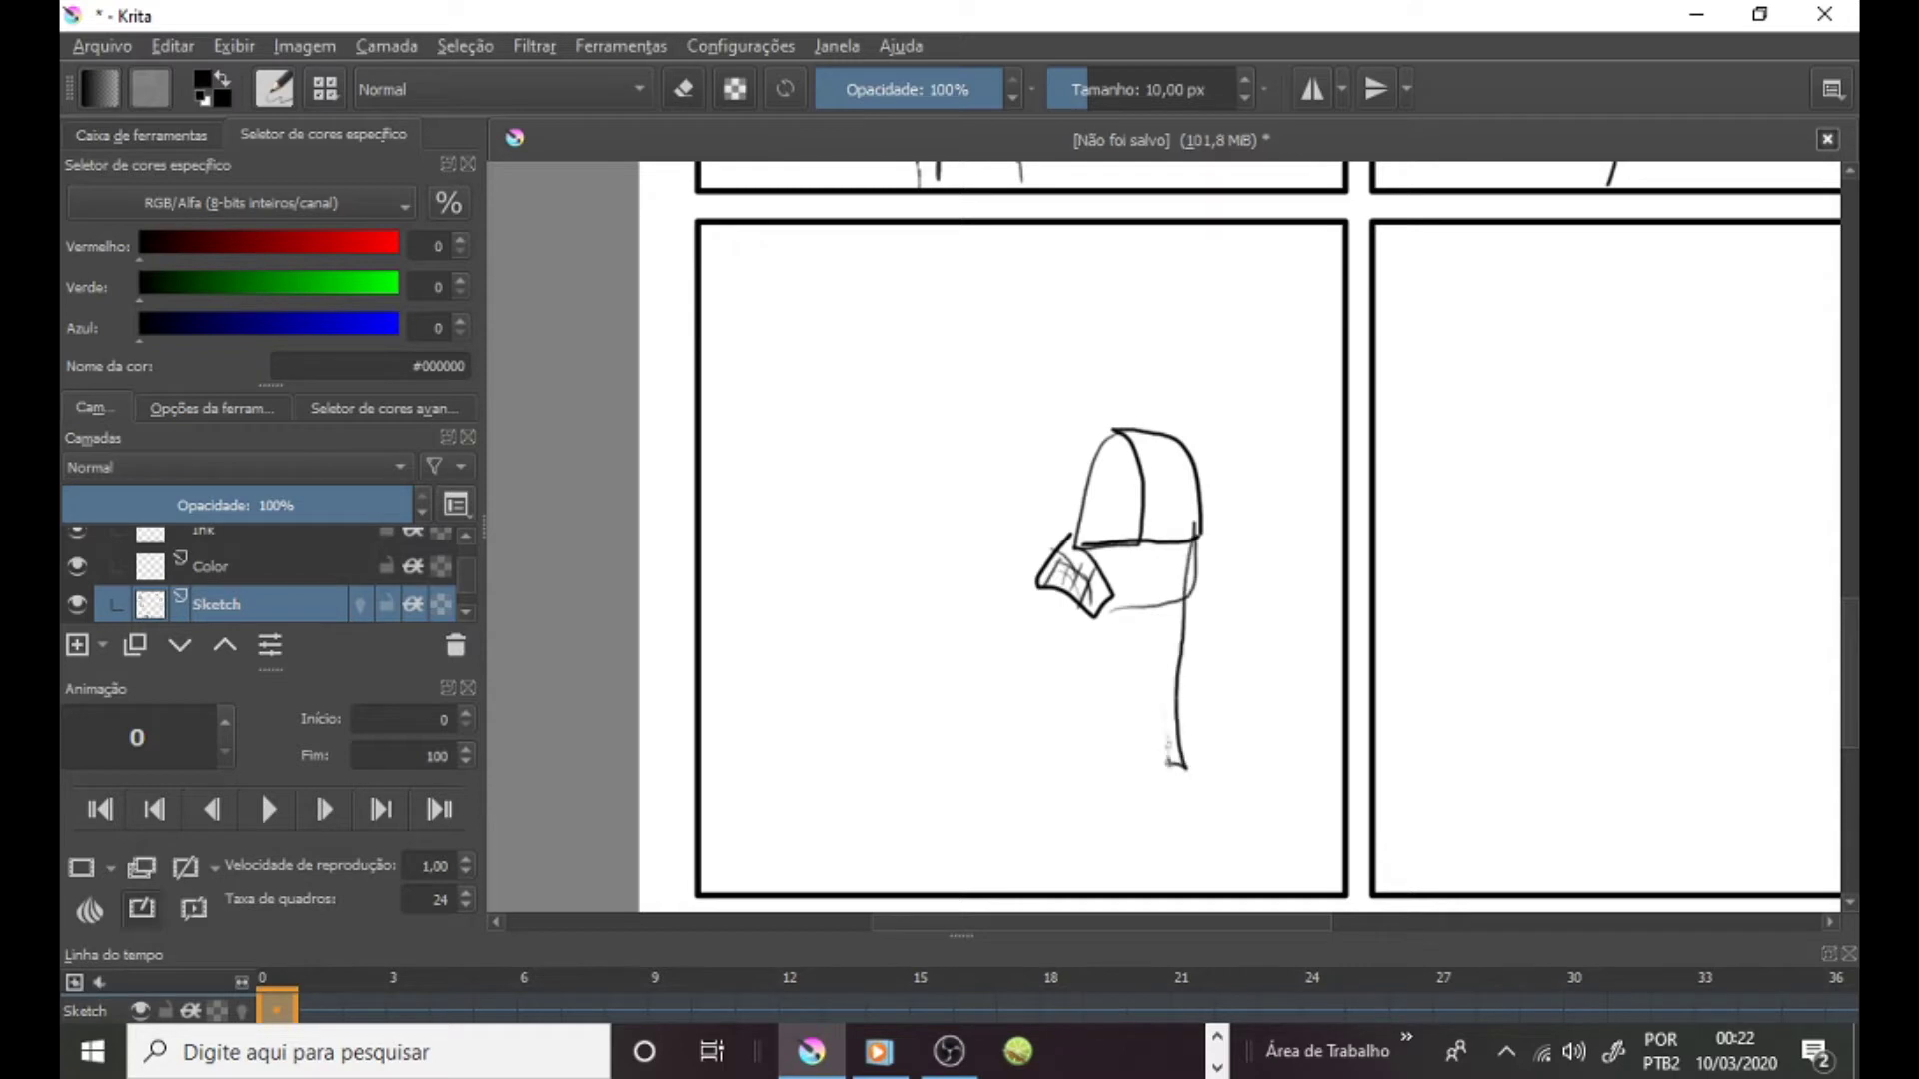
pyautogui.moveTo(1149, 589); pyautogui.dragTo(1160, 769)
pyautogui.moveTo(1081, 610)
pyautogui.mouseDown()
pyautogui.moveTo(1080, 779)
pyautogui.moveTo(1318, 755)
pyautogui.mouseUp()
# Sketch the horned bull with snout, body and legs facing the figure.
pyautogui.moveTo(855, 544)
pyautogui.mouseDown()
pyautogui.moveTo(904, 595)
pyautogui.moveTo(815, 579)
pyautogui.moveTo(905, 610)
pyautogui.mouseUp()
pyautogui.moveTo(915, 597); pyautogui.dragTo(875, 659)
pyautogui.moveTo(790, 514)
pyautogui.mouseDown()
pyautogui.moveTo(730, 544)
pyautogui.moveTo(728, 578)
pyautogui.mouseUp()
pyautogui.moveTo(838, 615); pyautogui.dragTo(880, 765)
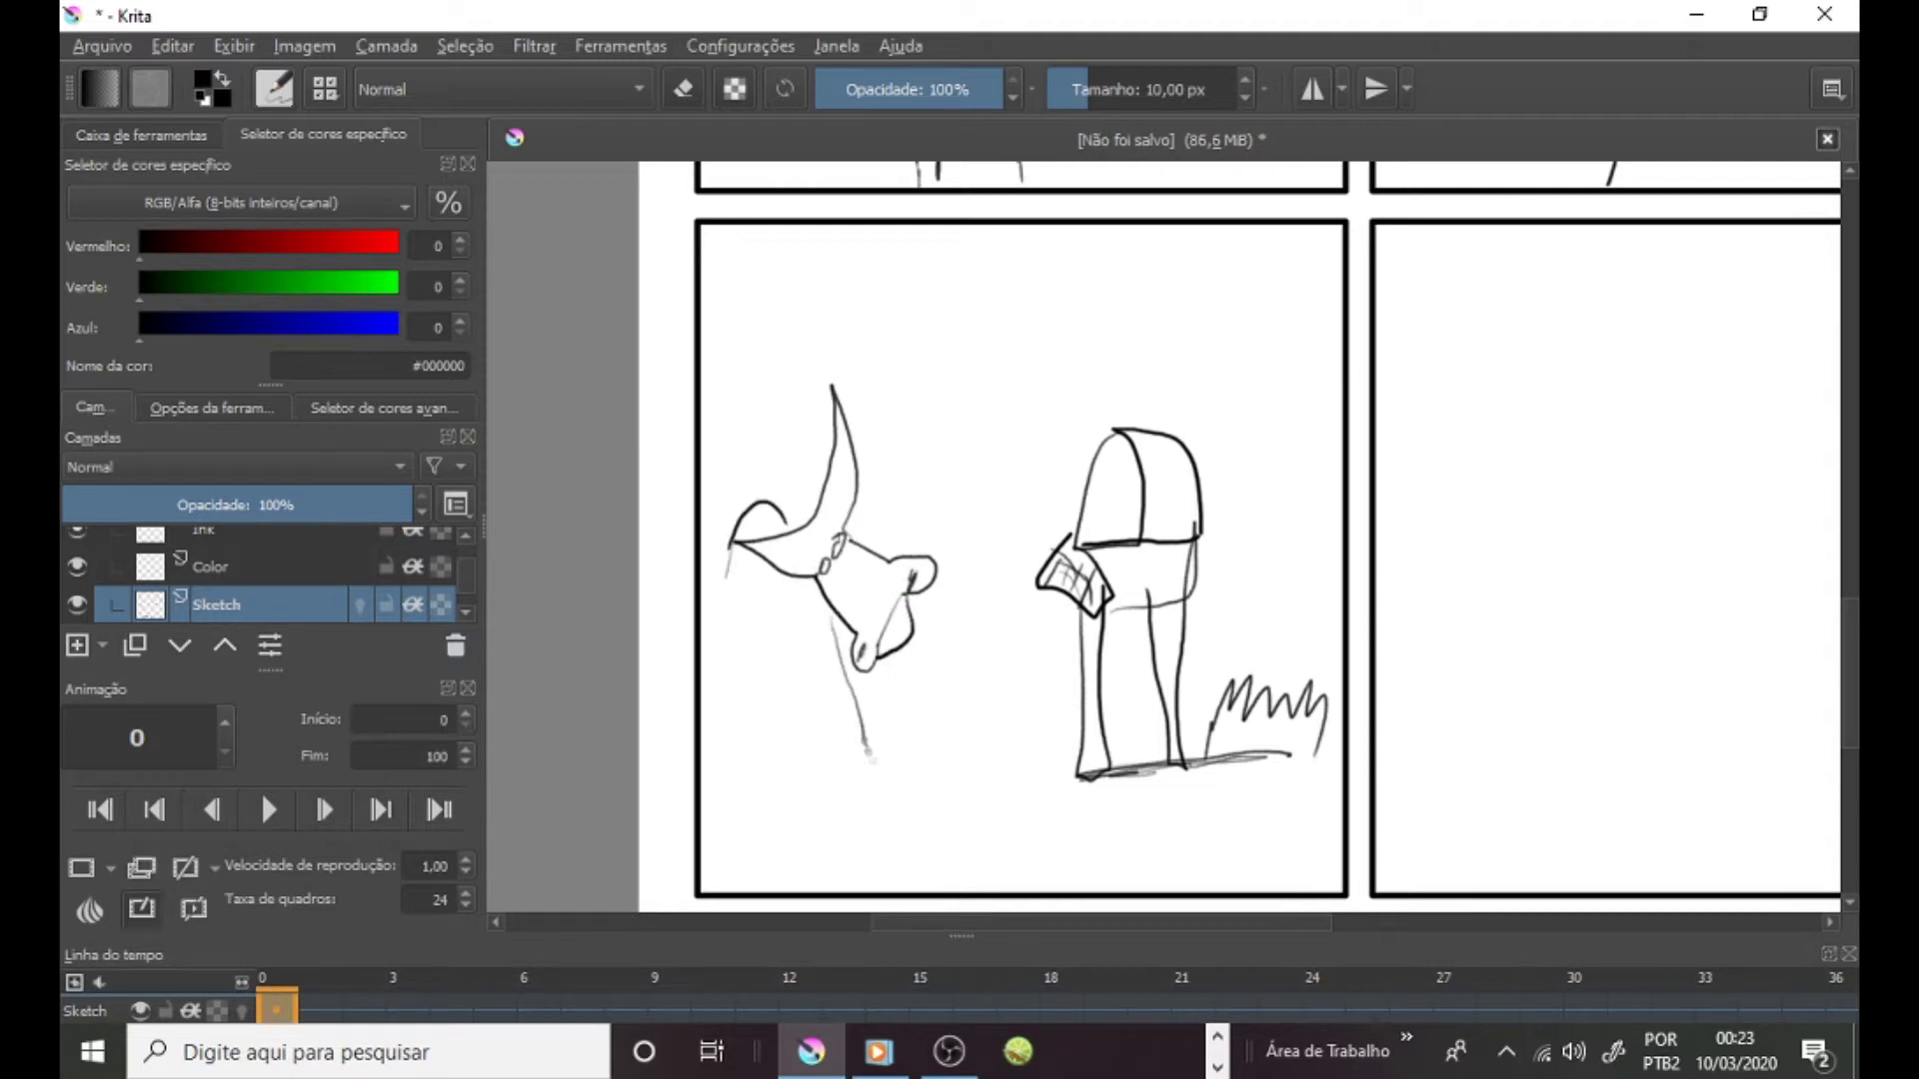
pyautogui.moveTo(808, 667)
pyautogui.mouseDown()
pyautogui.moveTo(896, 790)
pyautogui.moveTo(765, 797)
pyautogui.mouseUp()
pyautogui.moveTo(775, 711); pyautogui.dragTo(756, 792)
pyautogui.moveTo(765, 686); pyautogui.dragTo(774, 706)
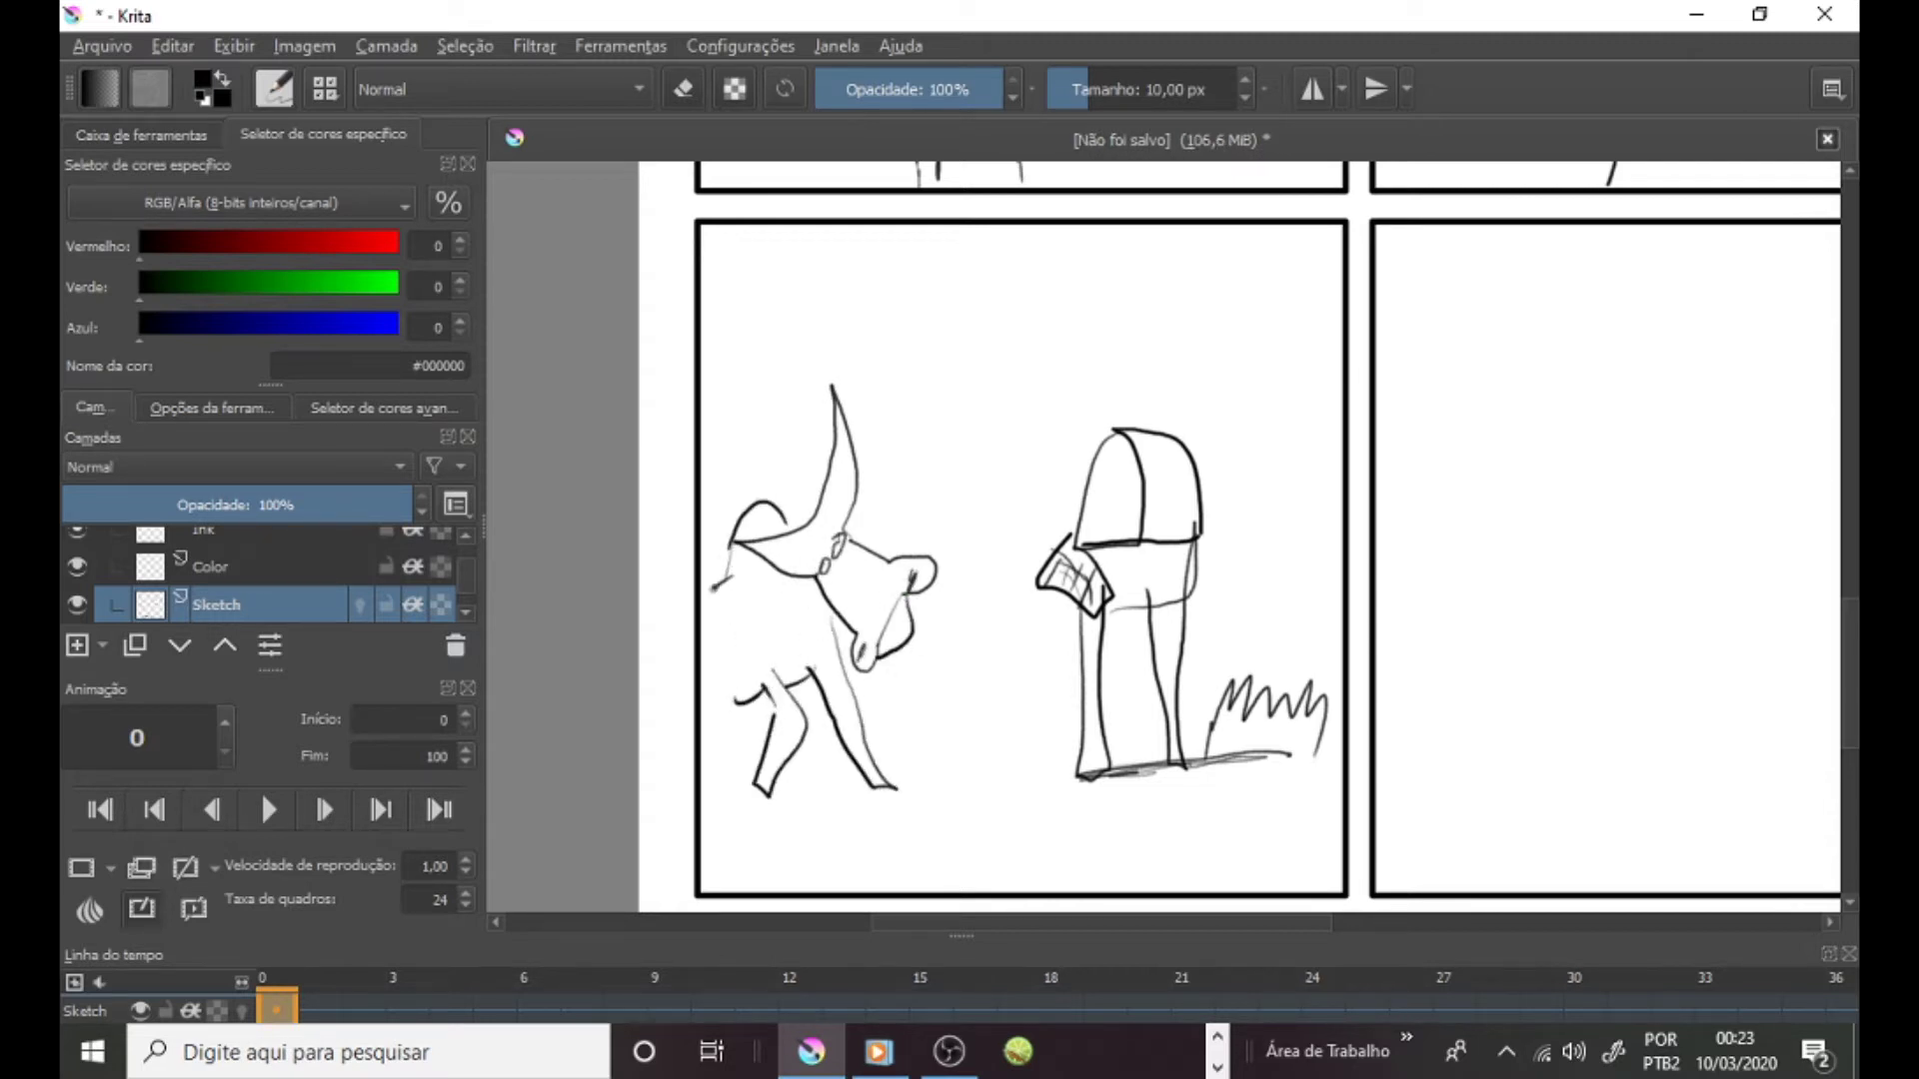
# Draw the horizon line and two clouds, and hatch the figure's back.
pyautogui.moveTo(1335, 540); pyautogui.dragTo(700, 552)
pyautogui.moveTo(838, 273); pyautogui.dragTo(764, 282)
pyautogui.moveTo(1205, 266); pyautogui.dragTo(1270, 290)
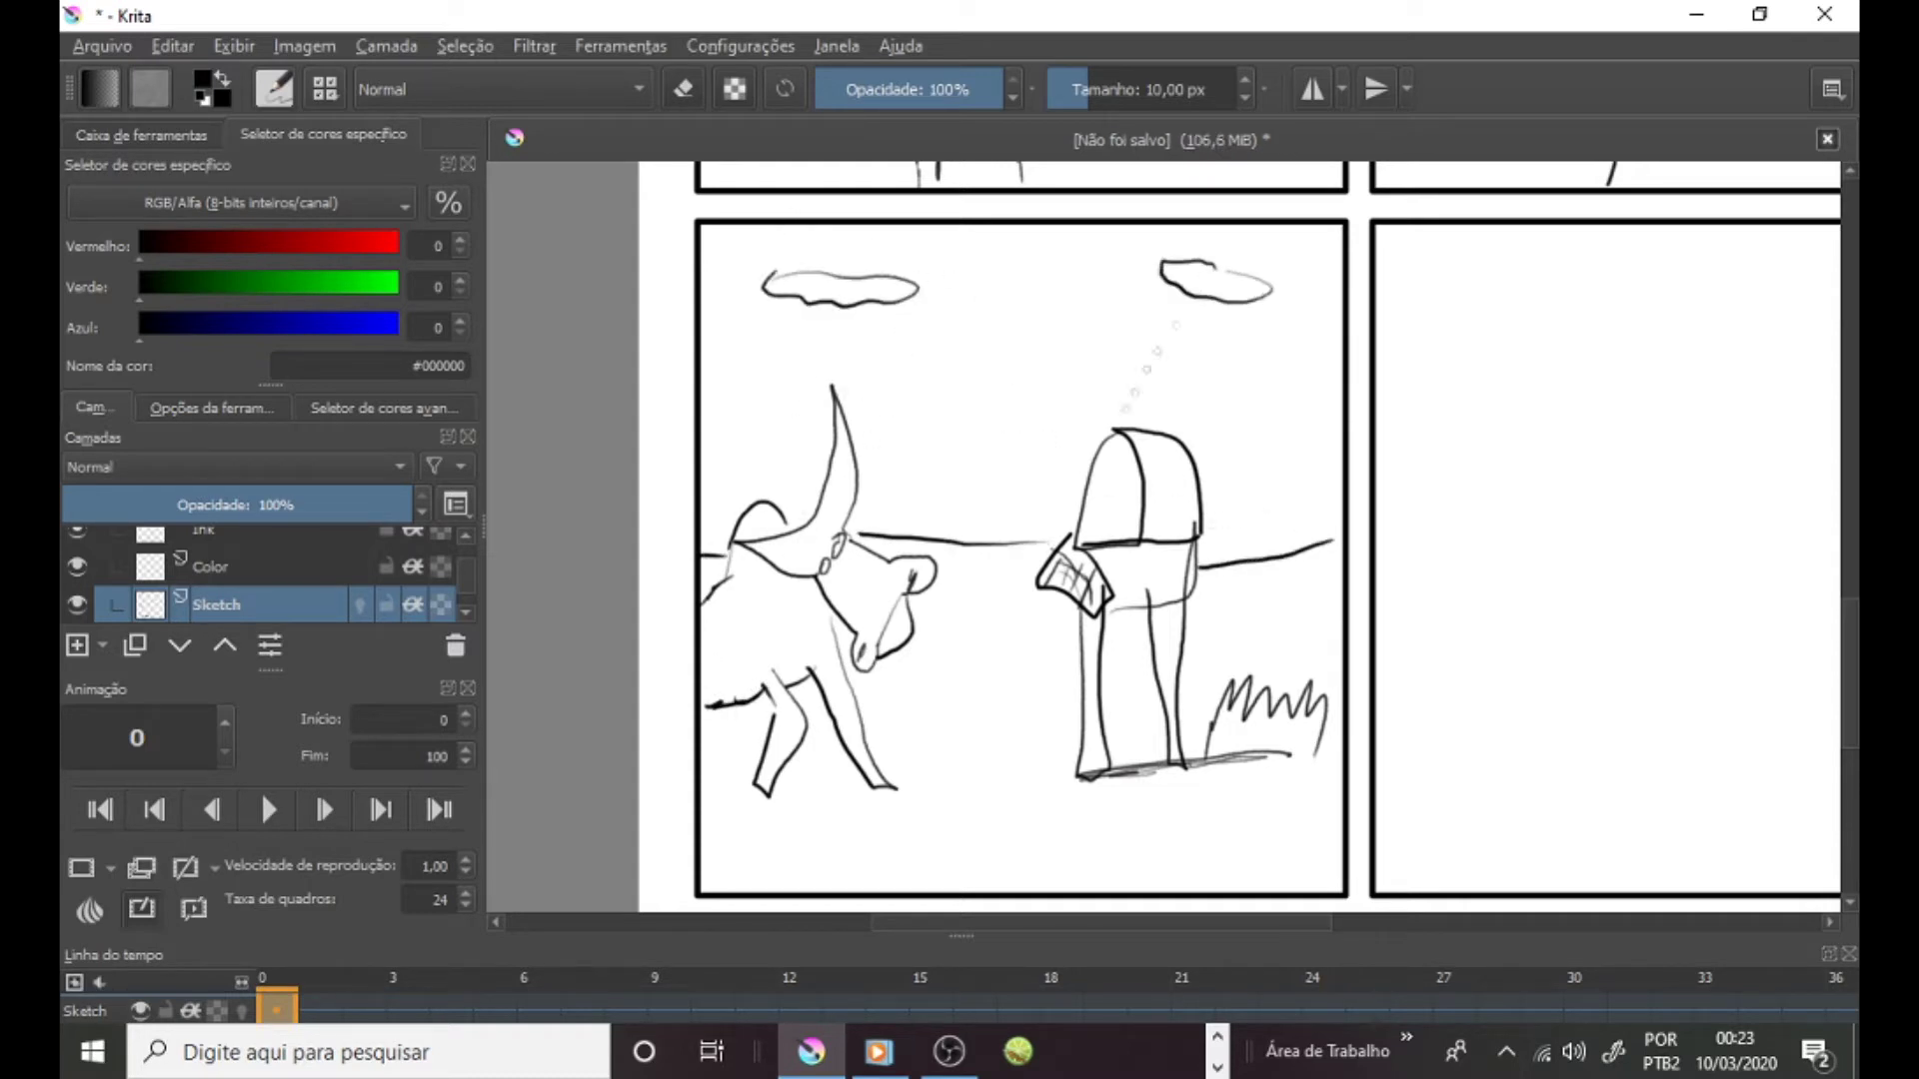
pyautogui.moveTo(1096, 316); pyautogui.dragTo(1122, 318)
pyautogui.moveTo(1091, 450)
pyautogui.mouseDown()
pyautogui.moveTo(1139, 535)
pyautogui.moveTo(1118, 548)
pyautogui.mouseUp()
pyautogui.moveTo(1168, 522); pyautogui.dragTo(1175, 544)
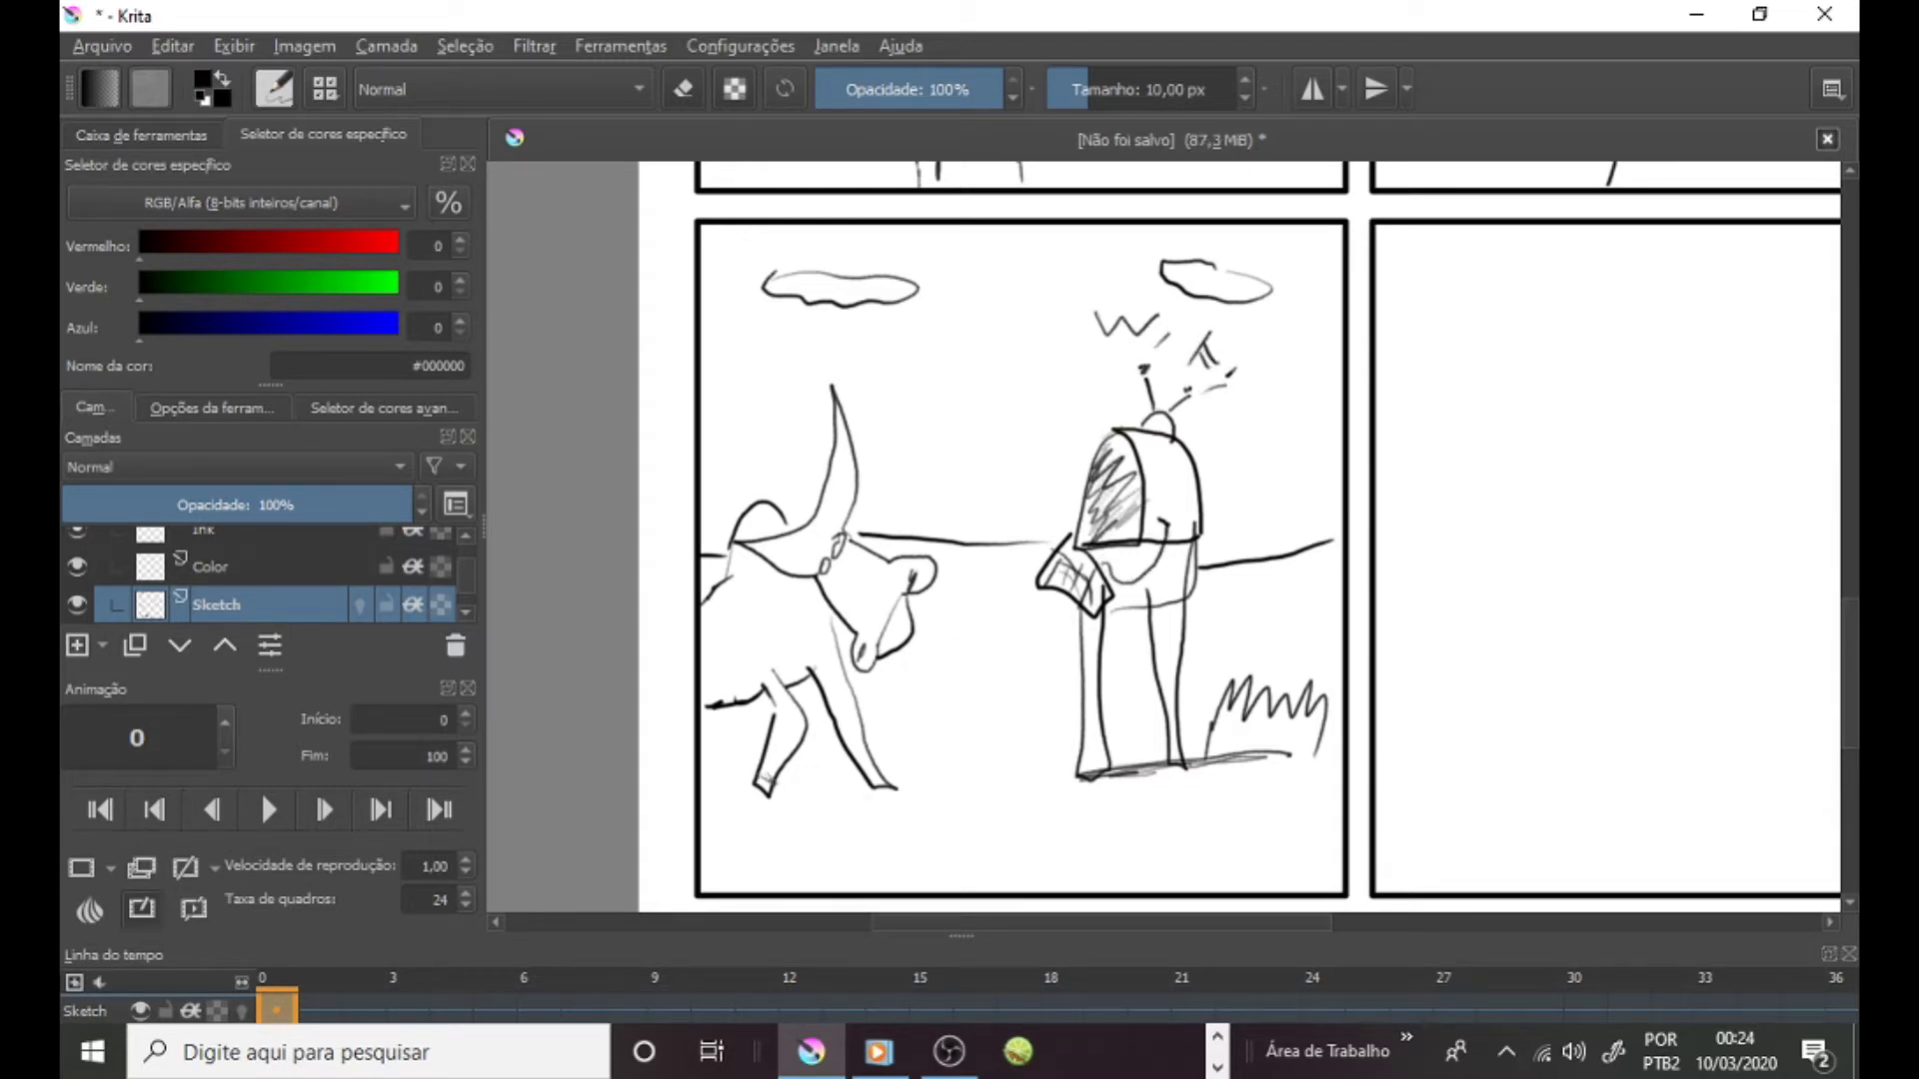
# Add ground lines and grass strokes along the bottom of the panel.
pyautogui.moveTo(711, 800); pyautogui.dragTo(1077, 772)
pyautogui.moveTo(959, 755); pyautogui.dragTo(968, 784)
pyautogui.moveTo(894, 860)
pyautogui.mouseDown()
pyautogui.moveTo(968, 821)
pyautogui.moveTo(1093, 805)
pyautogui.mouseUp()
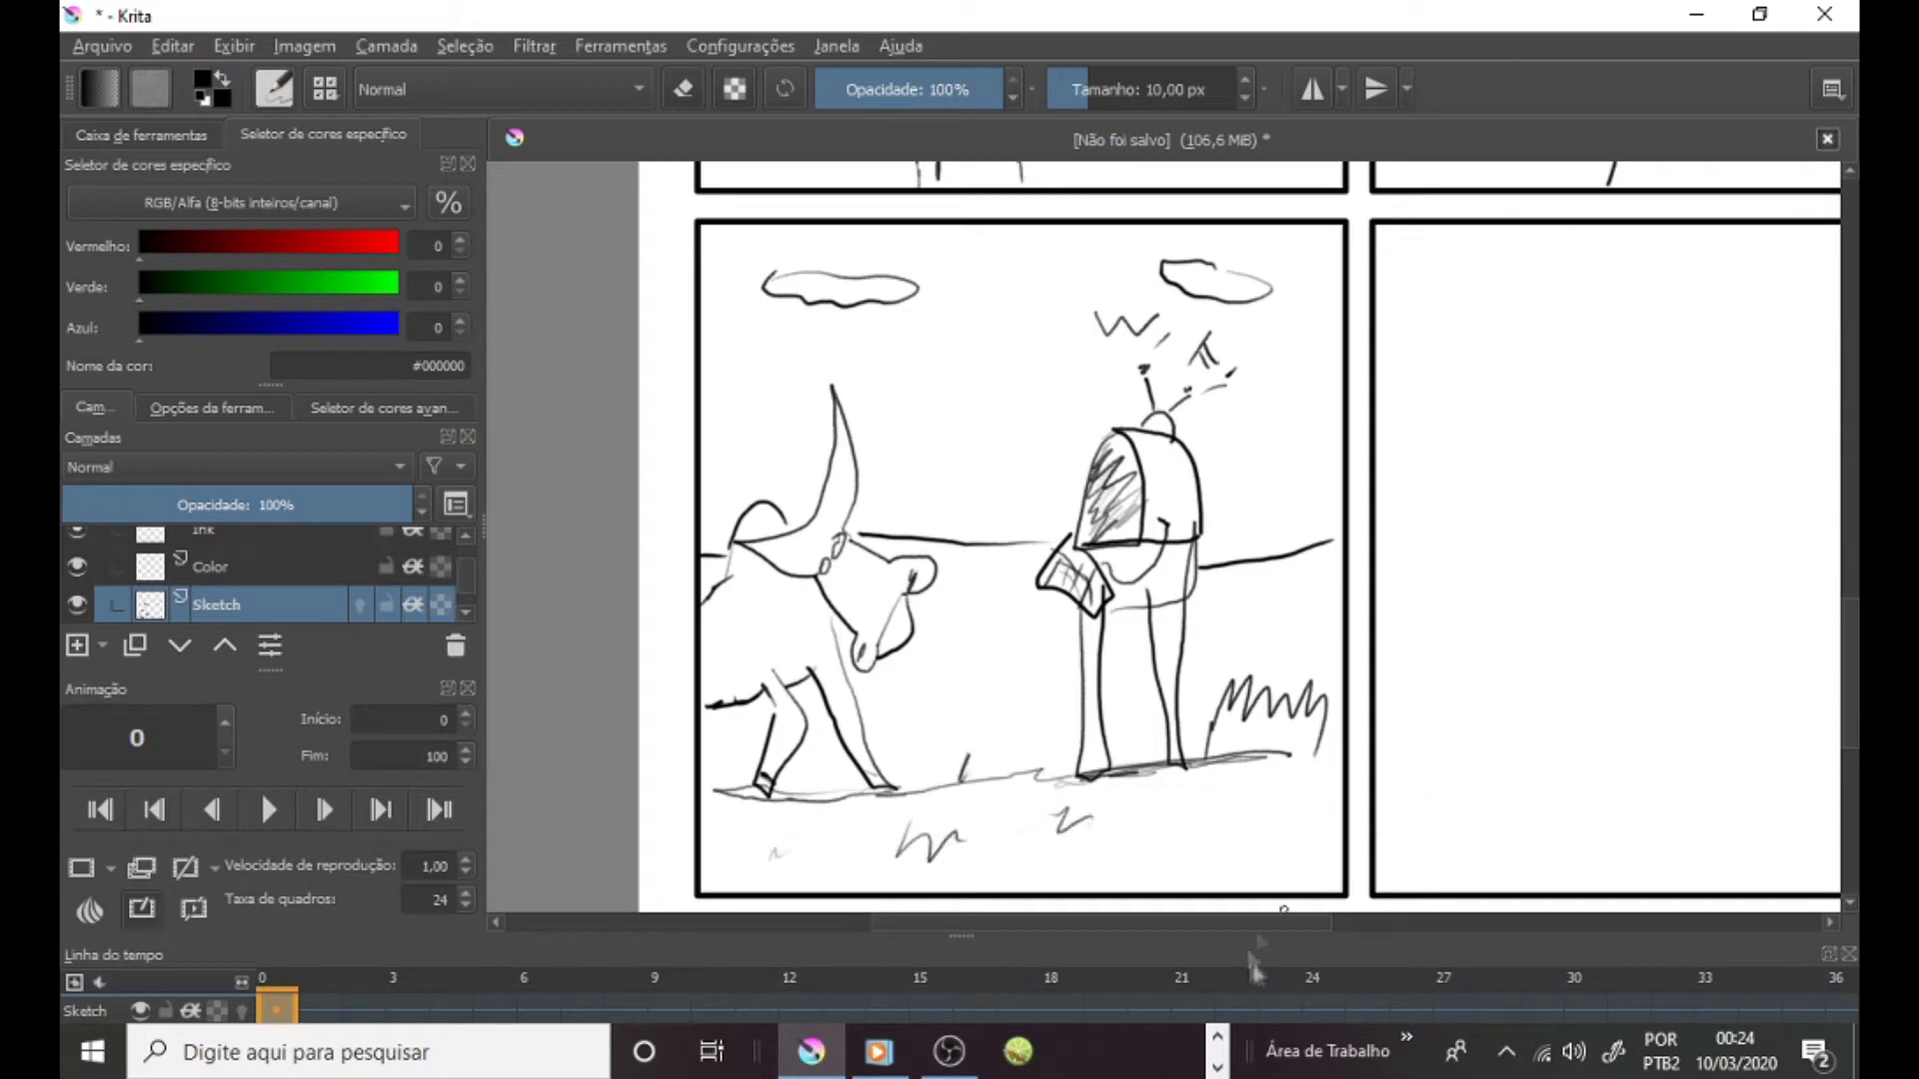
pyautogui.hscroll(3, 1367, 940)
# Draw the close-up bull's horns, angry eye, chin, nostril, both ears, jaw and neck lines.
pyautogui.hscroll(2, 1368, 940)
pyautogui.moveTo(1330, 535)
pyautogui.mouseDown()
pyautogui.moveTo(1441, 397)
pyautogui.moveTo(1247, 544)
pyautogui.moveTo(1318, 535)
pyautogui.moveTo(1219, 589)
pyautogui.moveTo(1290, 691)
pyautogui.moveTo(1341, 567)
pyautogui.moveTo(1305, 600)
pyautogui.moveTo(1334, 570)
pyautogui.mouseUp()
pyautogui.moveTo(1221, 587); pyautogui.dragTo(1285, 599)
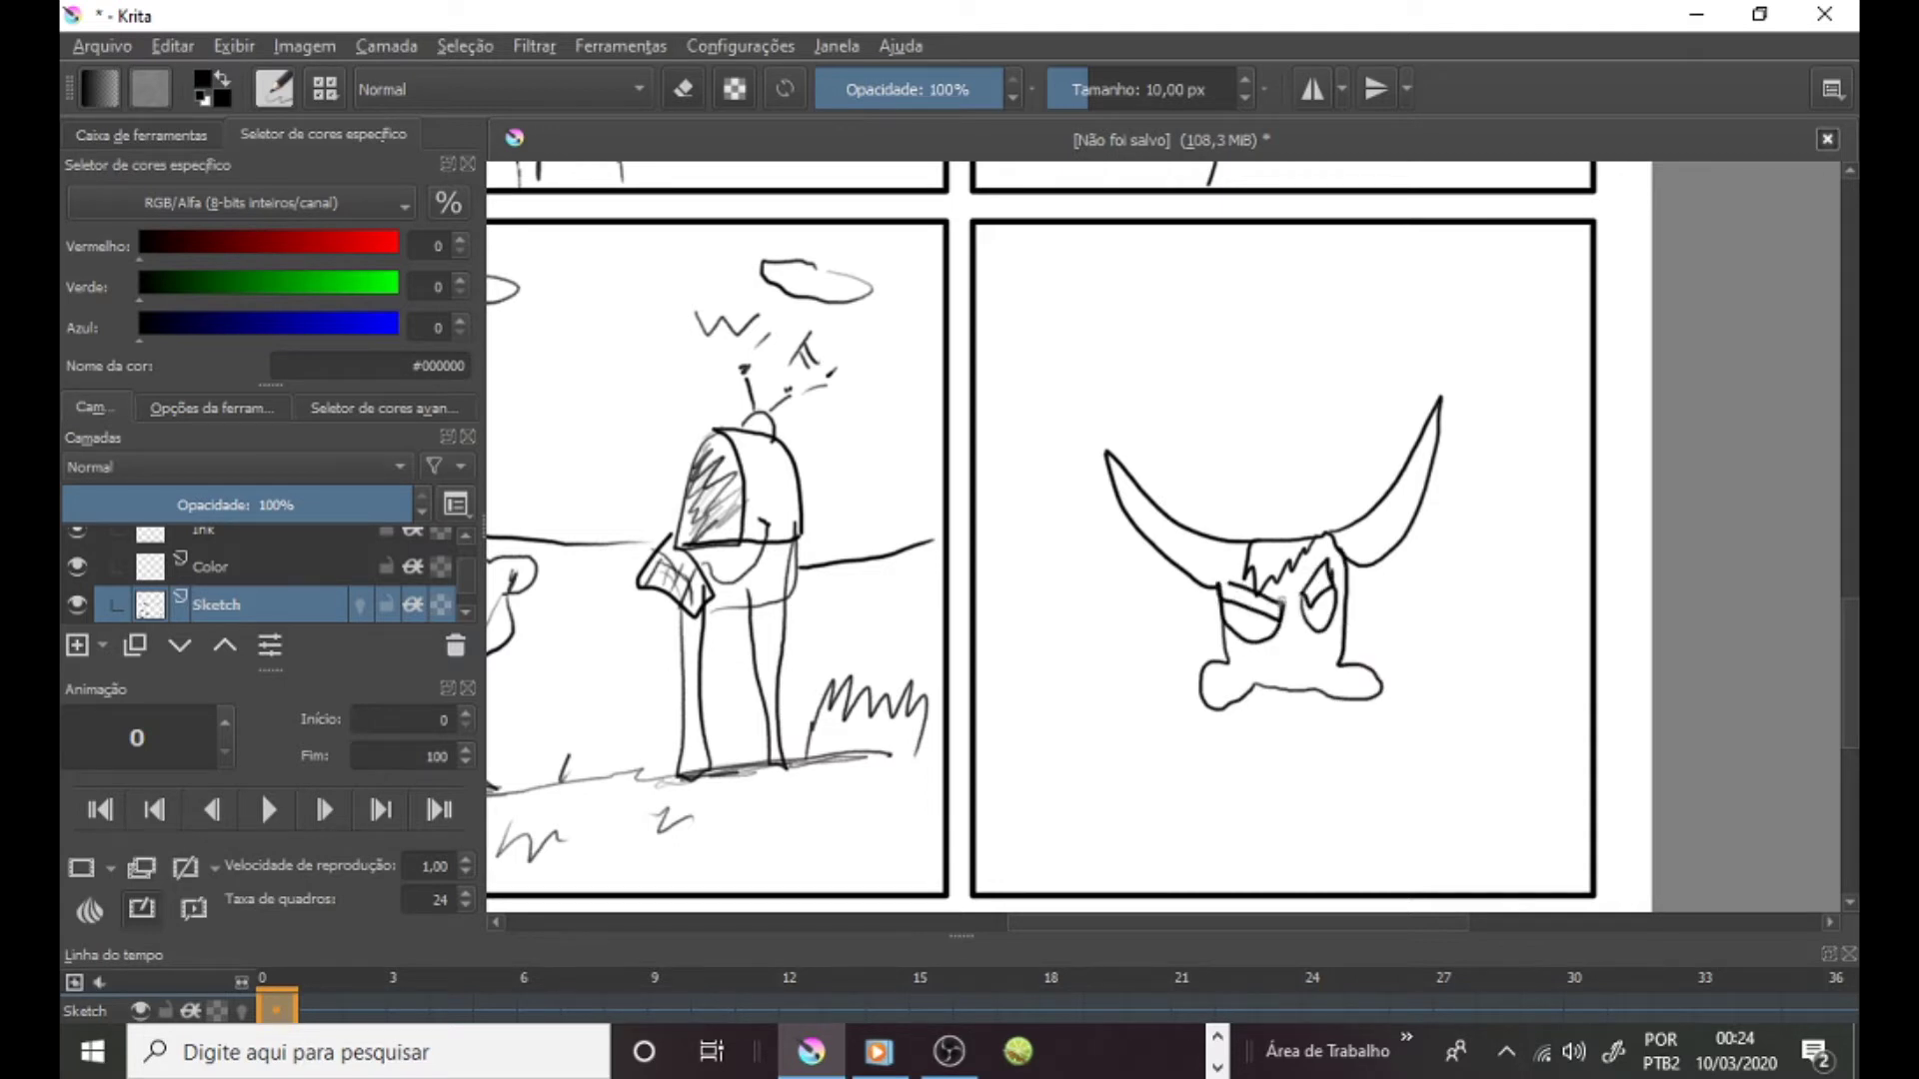
pyautogui.moveTo(1255, 695)
pyautogui.mouseDown()
pyautogui.moveTo(1311, 712)
pyautogui.moveTo(1248, 676)
pyautogui.mouseUp()
pyautogui.moveTo(1352, 628)
pyautogui.mouseDown()
pyautogui.moveTo(1495, 504)
pyautogui.moveTo(1486, 607)
pyautogui.moveTo(1399, 796)
pyautogui.mouseUp()
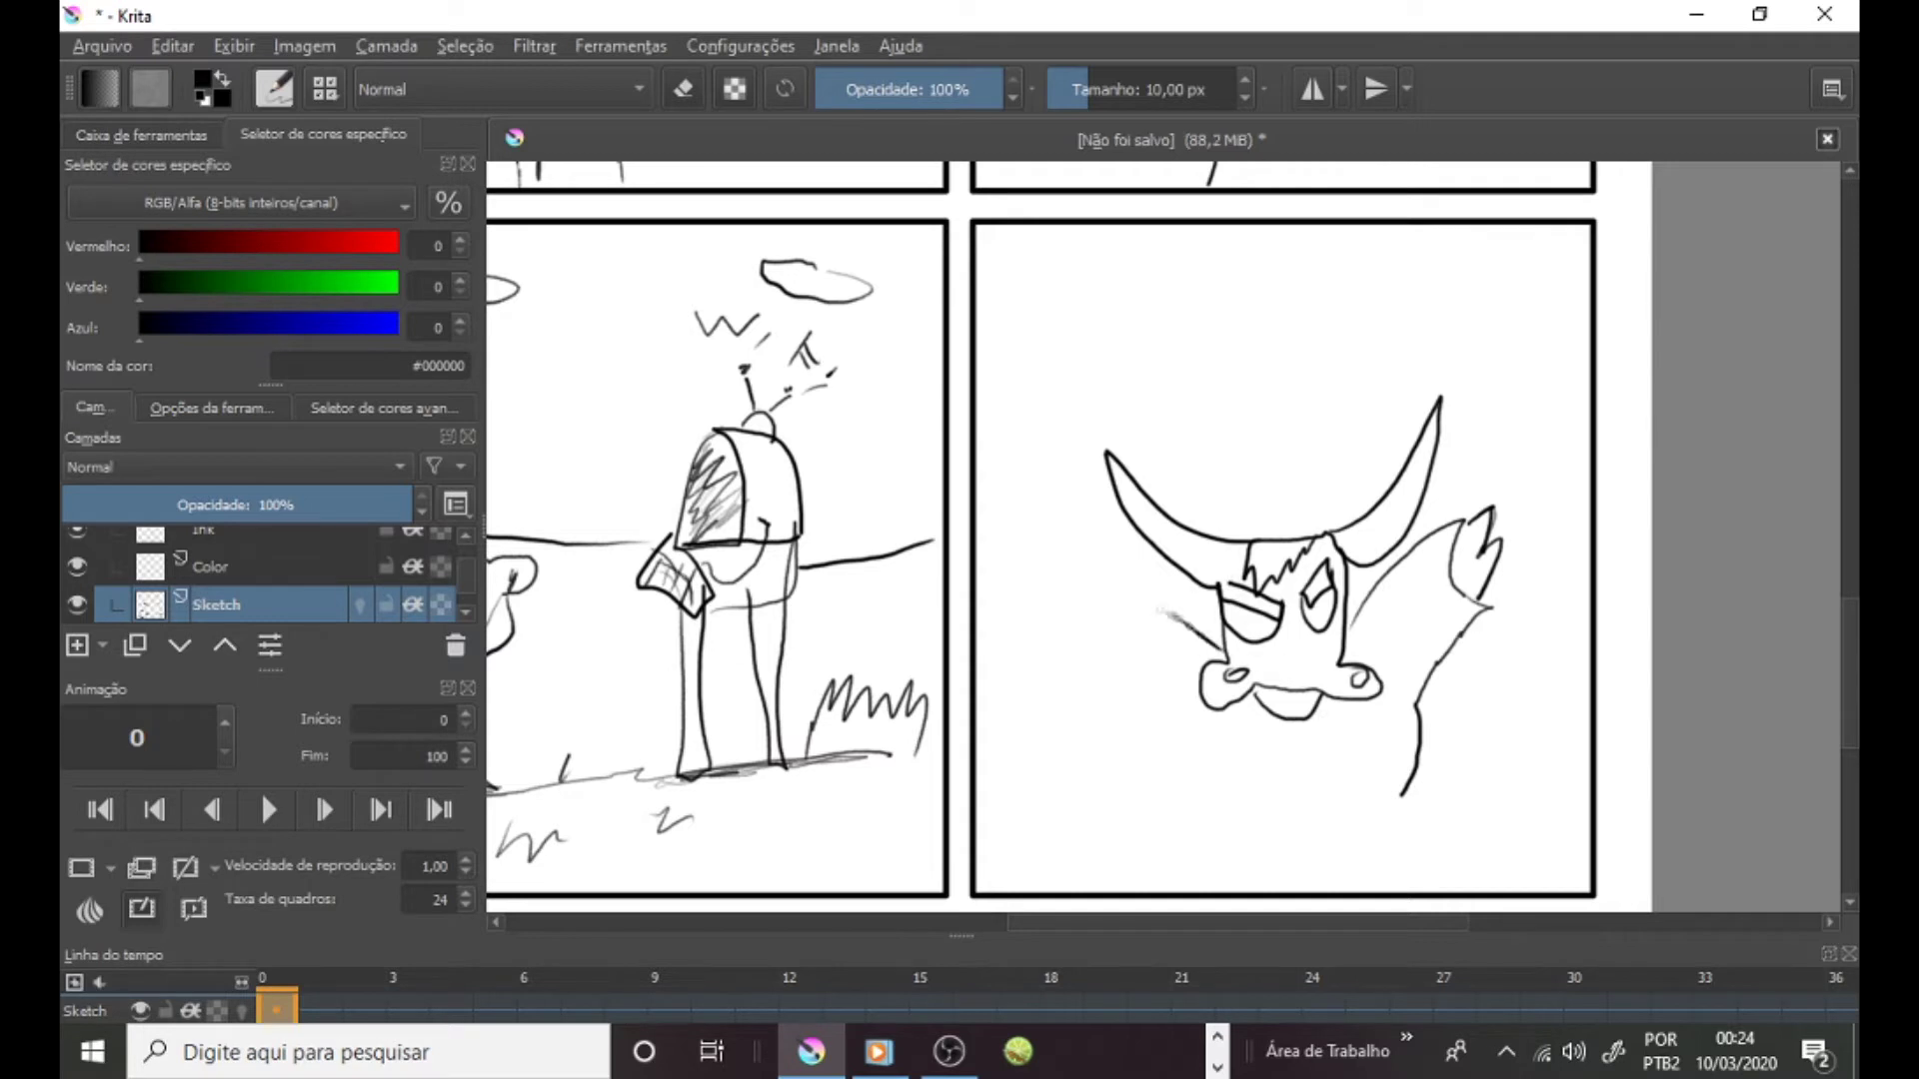
pyautogui.moveTo(1219, 655); pyautogui.dragTo(1090, 695)
pyautogui.moveTo(1059, 600); pyautogui.dragTo(1109, 599)
pyautogui.moveTo(1089, 699)
pyautogui.mouseDown()
pyautogui.moveTo(1224, 768)
pyautogui.moveTo(1258, 832)
pyautogui.mouseUp()
pyautogui.moveTo(1265, 765); pyautogui.dragTo(1293, 774)
pyautogui.moveTo(1259, 830); pyautogui.dragTo(1403, 771)
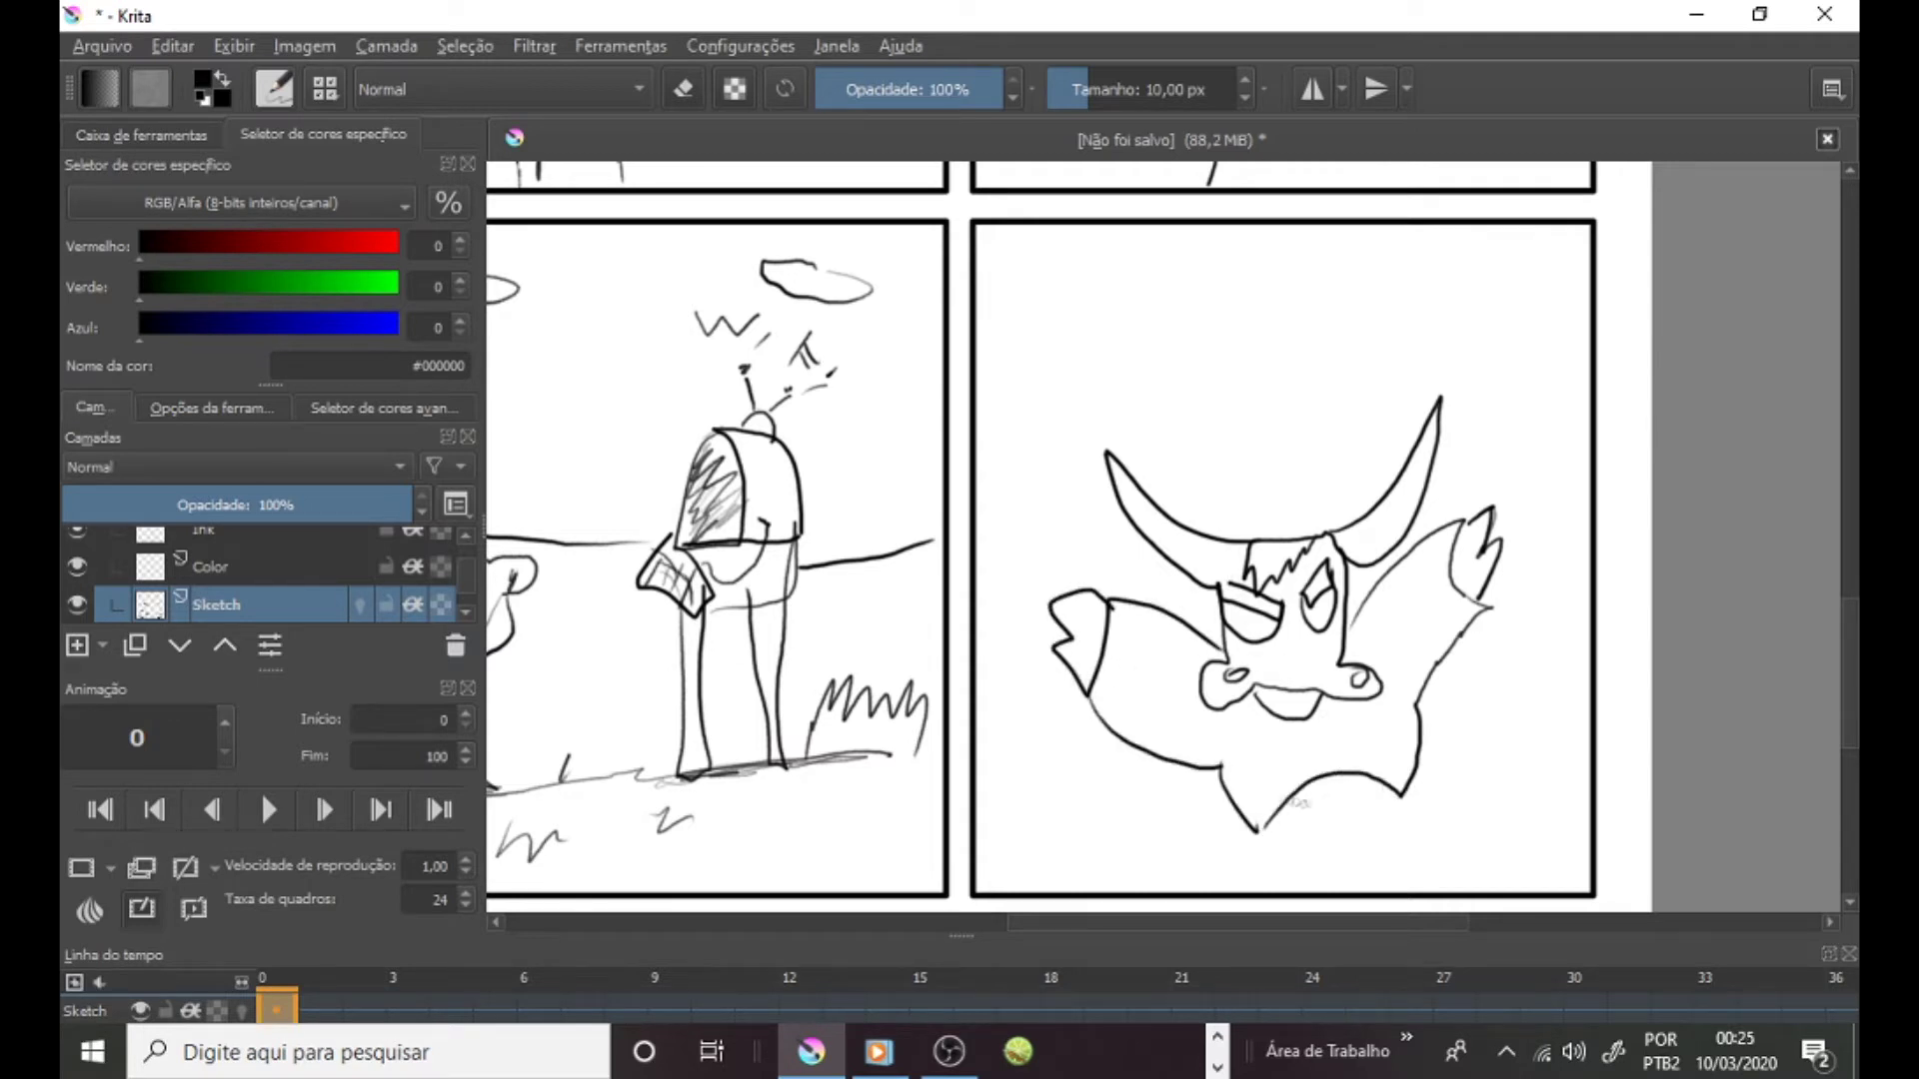
# Add a claw shape below the bull's mouth and letter 'MÓÓ' above its horns.
pyautogui.moveTo(1282, 824)
pyautogui.mouseDown()
pyautogui.moveTo(1409, 811)
pyautogui.moveTo(1329, 844)
pyautogui.moveTo(1348, 817)
pyautogui.mouseUp()
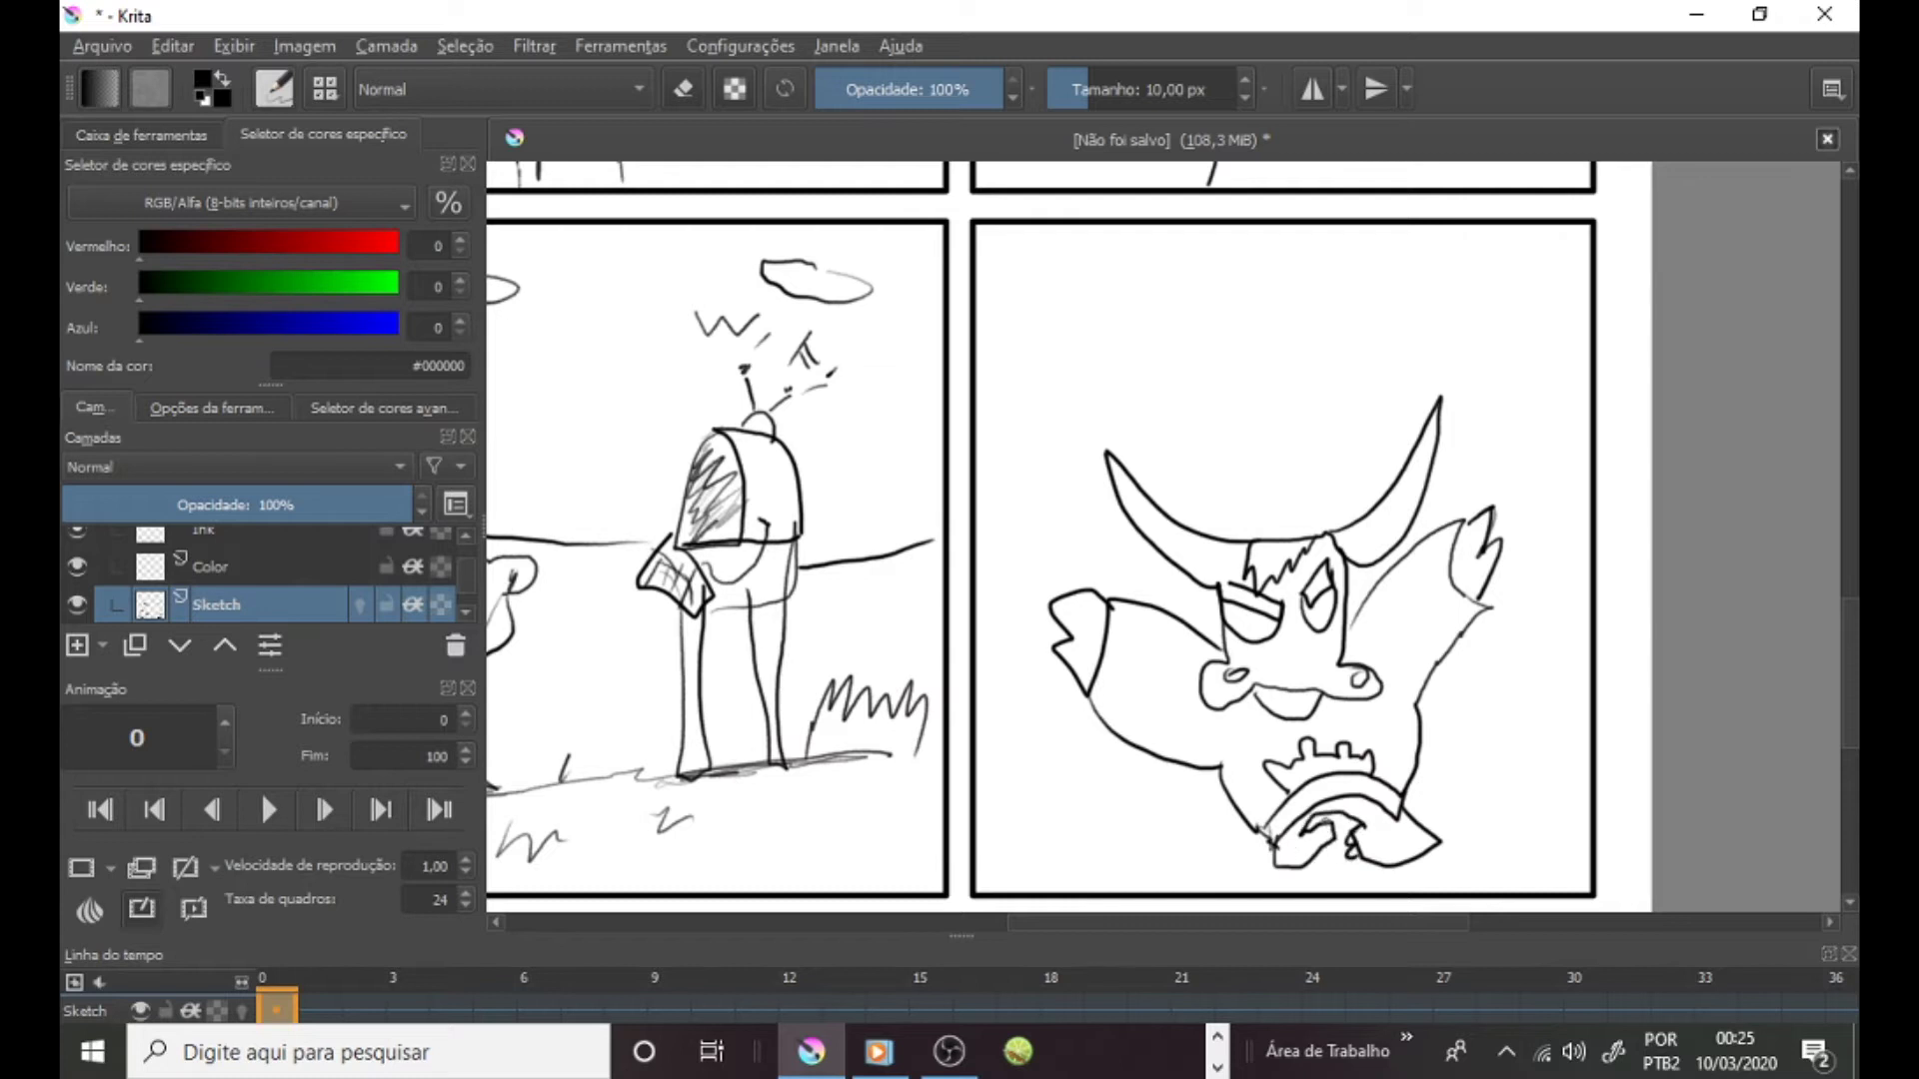
pyautogui.moveTo(1002, 455); pyautogui.dragTo(1059, 299)
pyautogui.moveTo(1082, 450)
pyautogui.mouseDown()
pyautogui.moveTo(1067, 239)
pyautogui.moveTo(1040, 360)
pyautogui.mouseUp()
pyautogui.moveTo(990, 418)
pyautogui.mouseDown()
pyautogui.moveTo(1008, 464)
pyautogui.moveTo(1048, 348)
pyautogui.mouseUp()
pyautogui.moveTo(1143, 292); pyautogui.dragTo(1220, 302)
pyautogui.moveTo(1211, 322); pyautogui.dragTo(1238, 340)
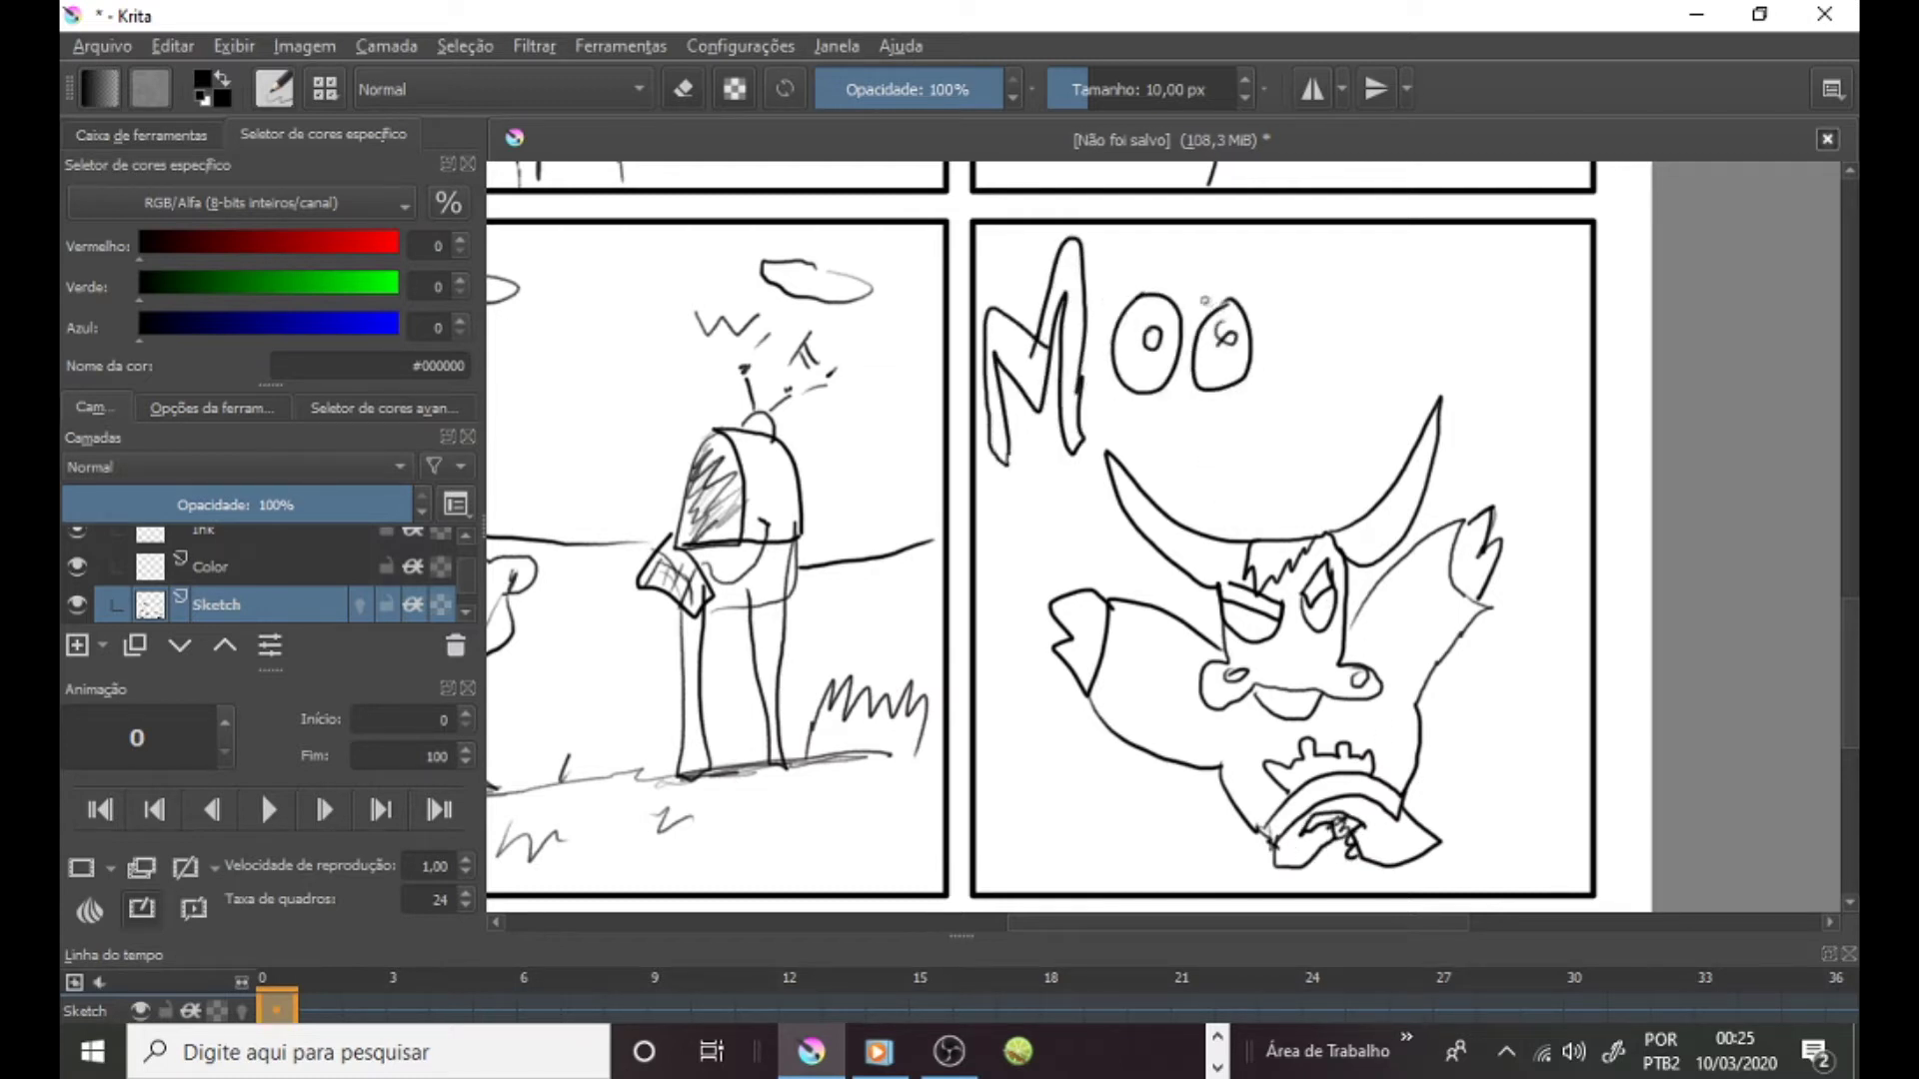
pyautogui.moveTo(1205, 232)
pyautogui.mouseDown()
pyautogui.moveTo(1188, 282)
pyautogui.moveTo(1205, 238)
pyautogui.mouseUp()
# Finish the bellow as 'MÓÓTRAX' with accents and the remaining letters.
pyautogui.moveTo(1277, 258)
pyautogui.mouseDown()
pyautogui.moveTo(1255, 302)
pyautogui.moveTo(1285, 398)
pyautogui.mouseUp()
pyautogui.moveTo(1295, 290)
pyautogui.mouseDown()
pyautogui.moveTo(1320, 398)
pyautogui.moveTo(1349, 395)
pyautogui.mouseUp()
pyautogui.moveTo(1359, 395); pyautogui.dragTo(1410, 405)
pyautogui.moveTo(1395, 302)
pyautogui.mouseDown()
pyautogui.moveTo(1340, 415)
pyautogui.moveTo(1495, 310)
pyautogui.mouseUp()
pyautogui.moveTo(1499, 350)
pyautogui.mouseDown()
pyautogui.moveTo(1496, 398)
pyautogui.moveTo(1544, 440)
pyautogui.mouseUp()
pyautogui.moveTo(1520, 419)
pyautogui.mouseDown()
pyautogui.moveTo(1482, 460)
pyautogui.moveTo(1489, 392)
pyautogui.mouseUp()
pyautogui.moveTo(1450, 378); pyautogui.dragTo(1504, 406)
# Draw motion lines on both sides of the bull.
pyautogui.moveTo(1192, 828); pyautogui.dragTo(1153, 861)
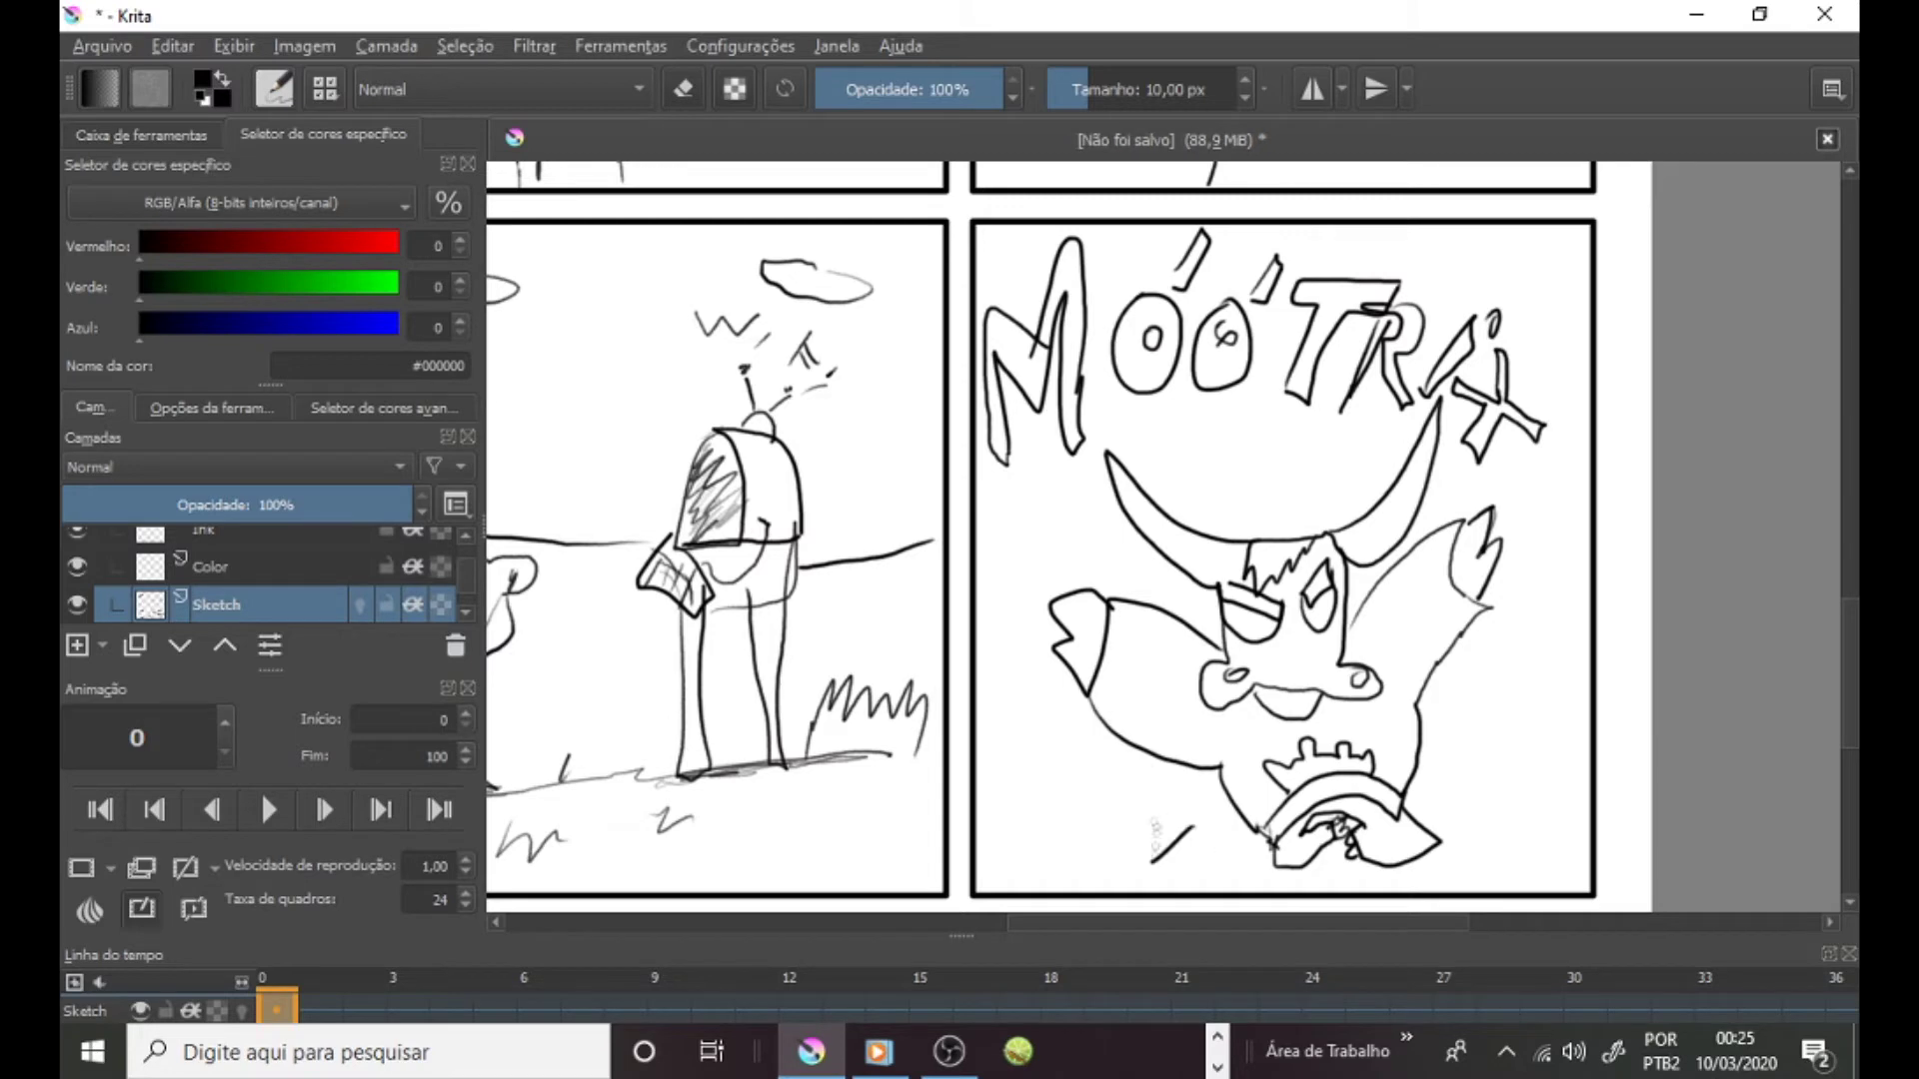
pyautogui.moveTo(1117, 745); pyautogui.dragTo(1096, 749)
pyautogui.moveTo(1468, 727)
pyautogui.mouseDown()
pyautogui.moveTo(1510, 752)
pyautogui.moveTo(1500, 799)
pyautogui.mouseUp()
pyautogui.moveTo(1488, 812); pyautogui.dragTo(1500, 822)
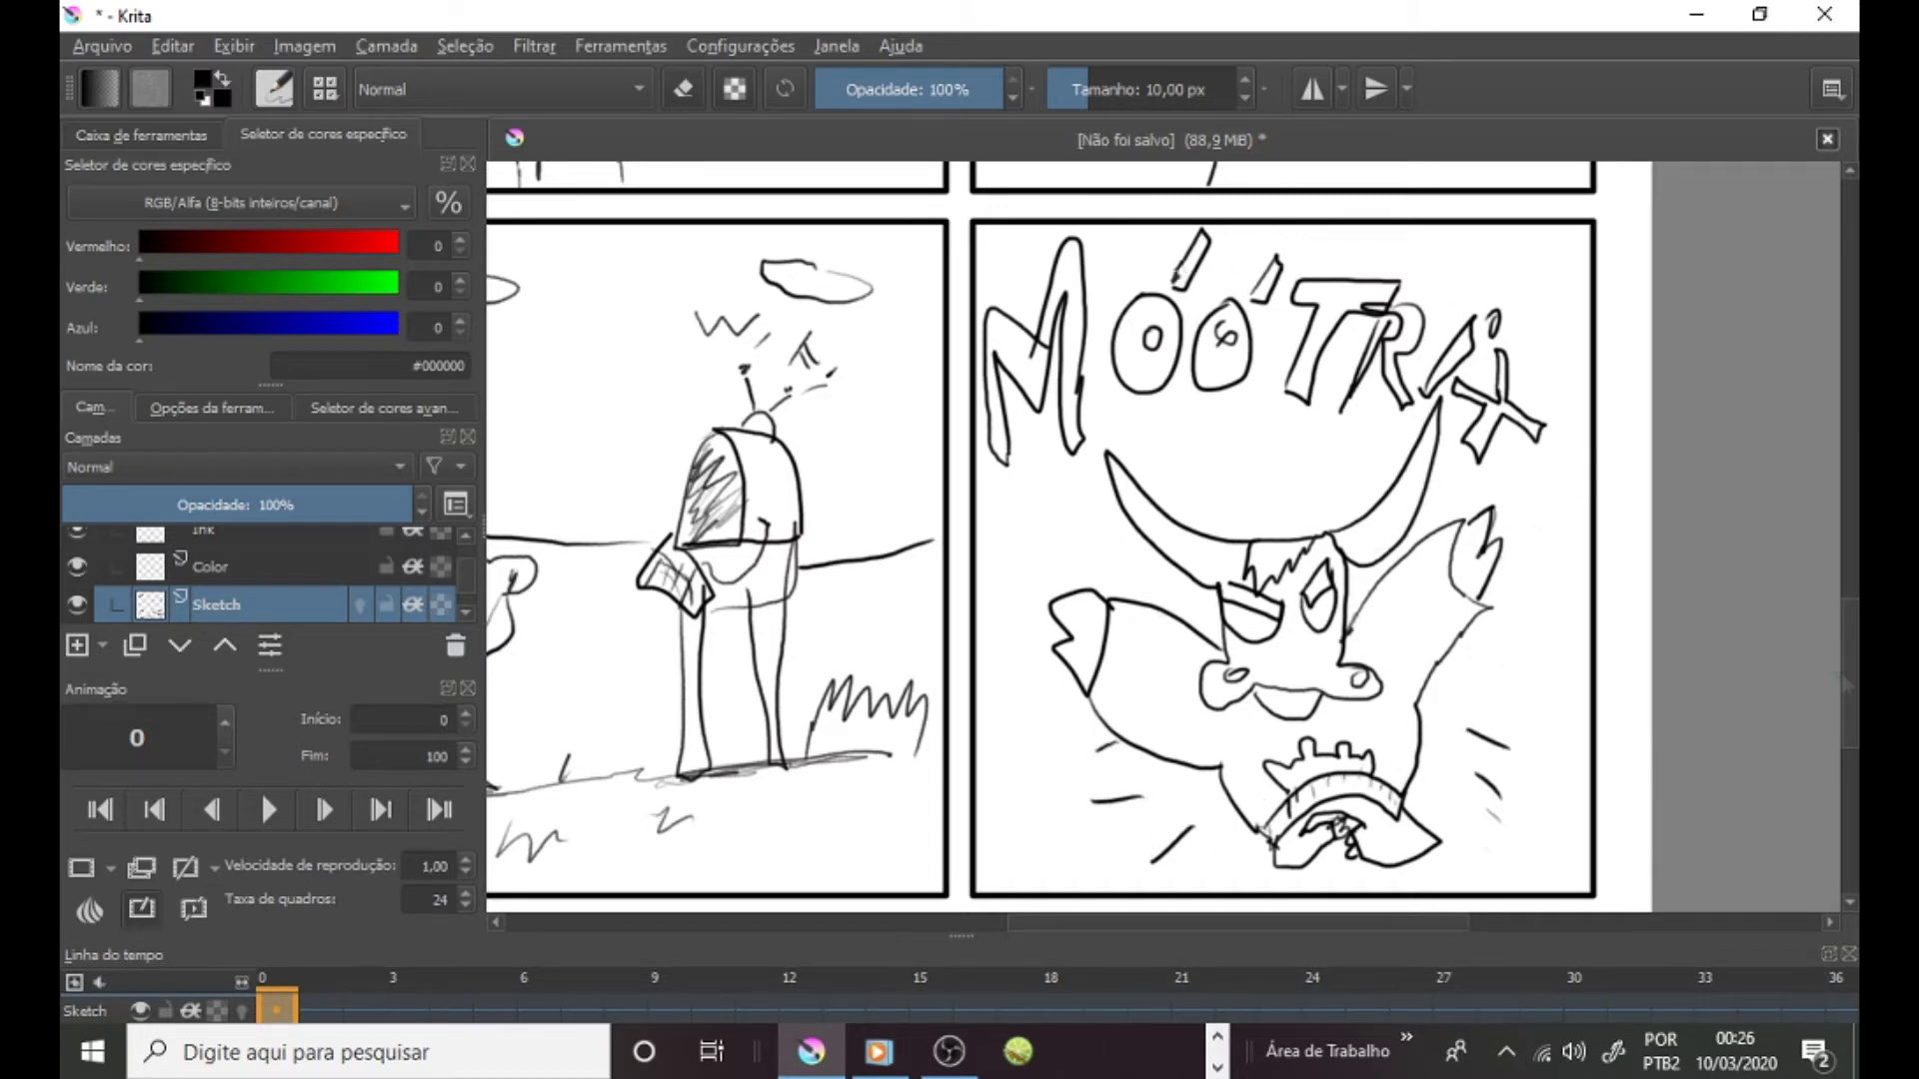
pyautogui.scroll(-5, 1805, 515)
# Draw a thought cloud around 'LEITE + NET' with small trailing bubbles.
pyautogui.moveTo(1059, 216)
pyautogui.mouseDown()
pyautogui.moveTo(1103, 226)
pyautogui.moveTo(1056, 212)
pyautogui.mouseUp()
pyautogui.moveTo(1008, 493); pyautogui.dragTo(1098, 593)
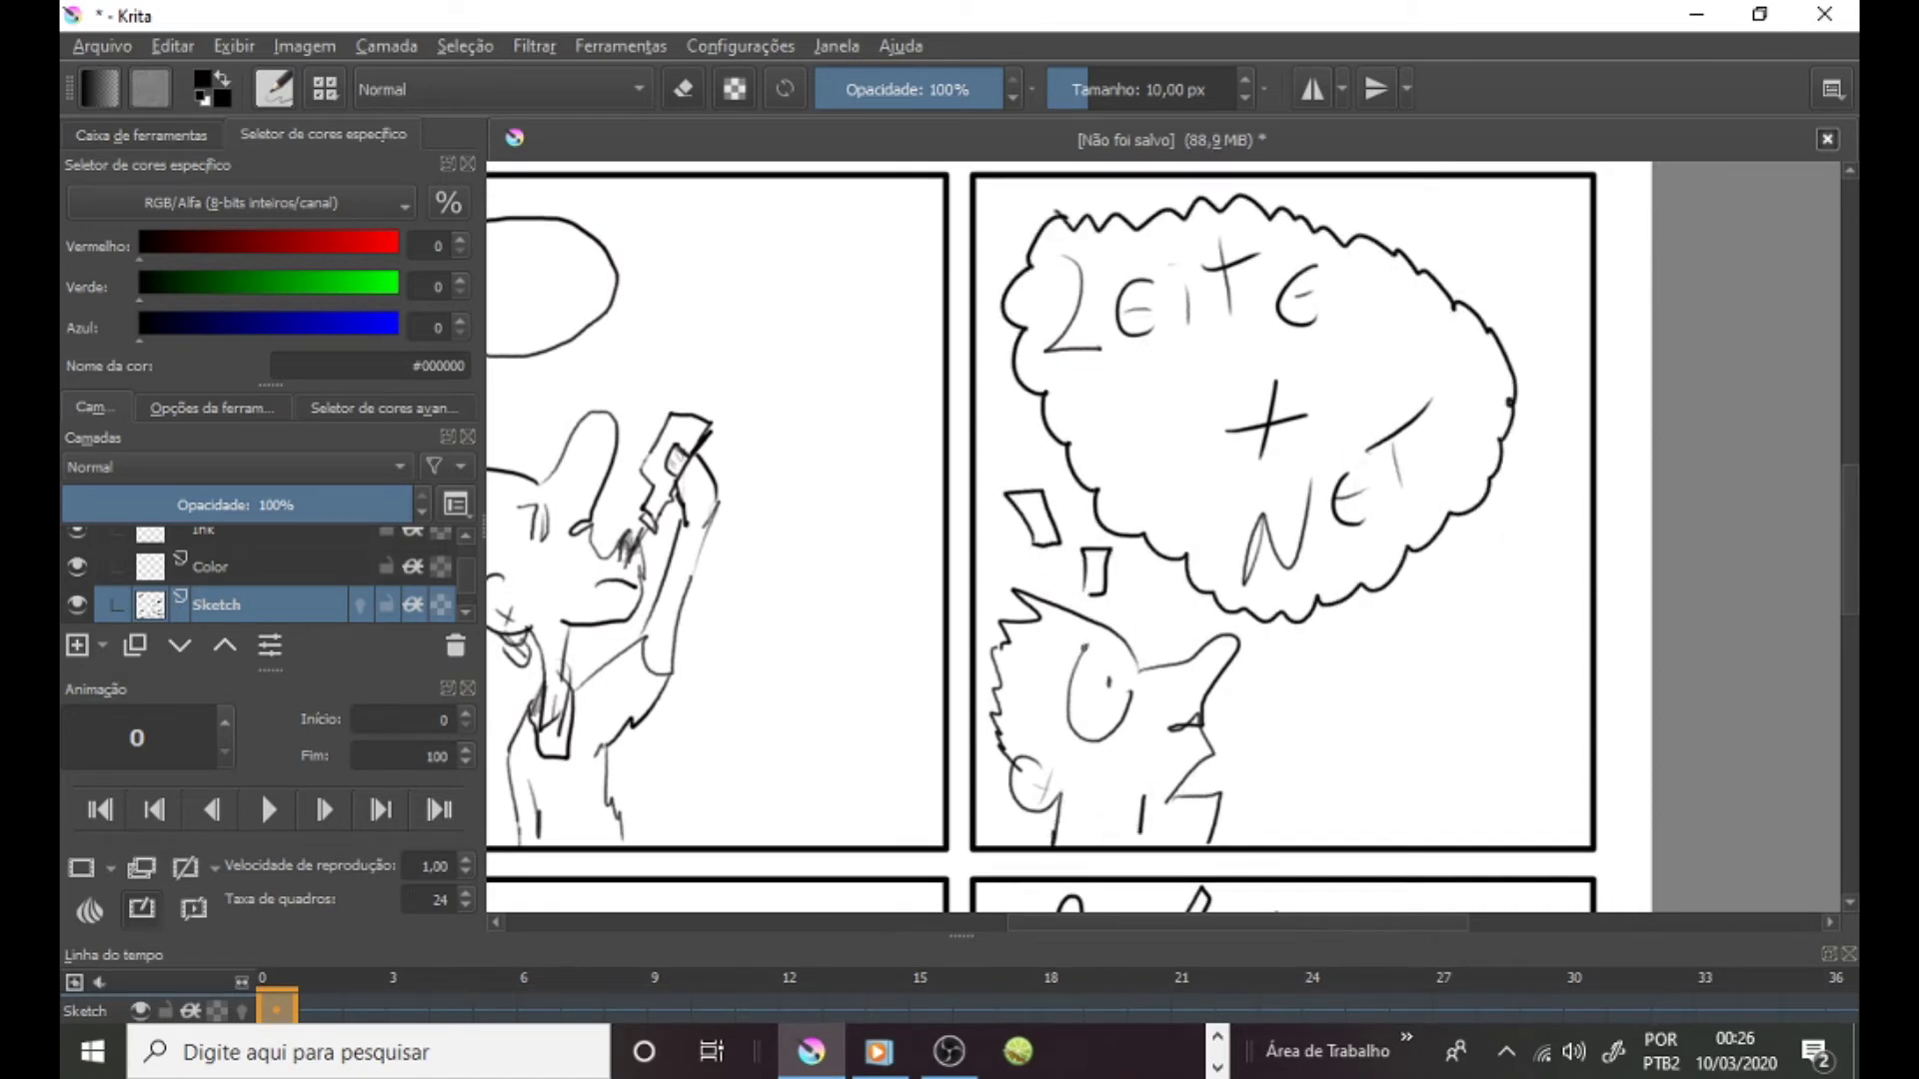
pyautogui.moveTo(1581, 648); pyautogui.dragTo(1264, 660)
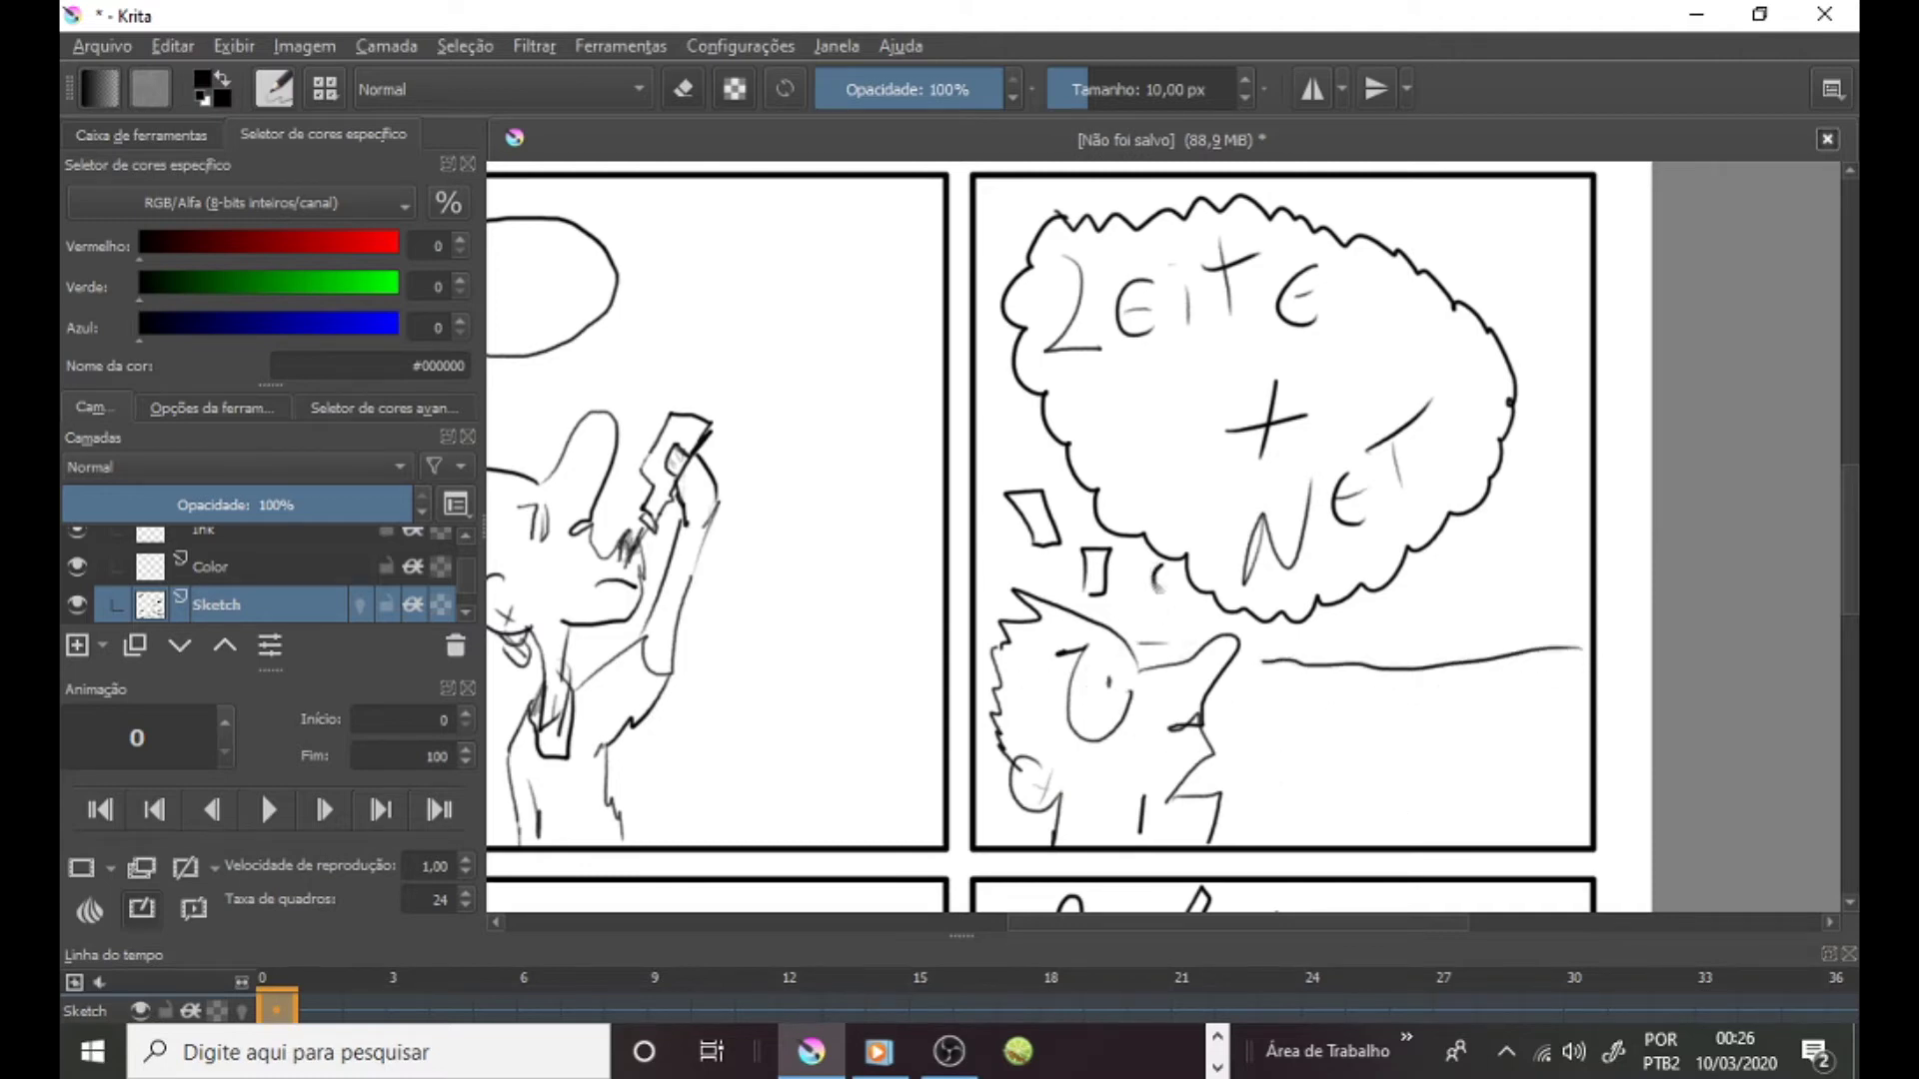
pyautogui.moveTo(1158, 575); pyautogui.dragTo(1159, 583)
pyautogui.moveTo(1136, 611); pyautogui.dragTo(1137, 617)
pyautogui.moveTo(1133, 631); pyautogui.dragTo(1135, 640)
pyautogui.moveTo(1099, 923); pyautogui.dragTo(935, 922)
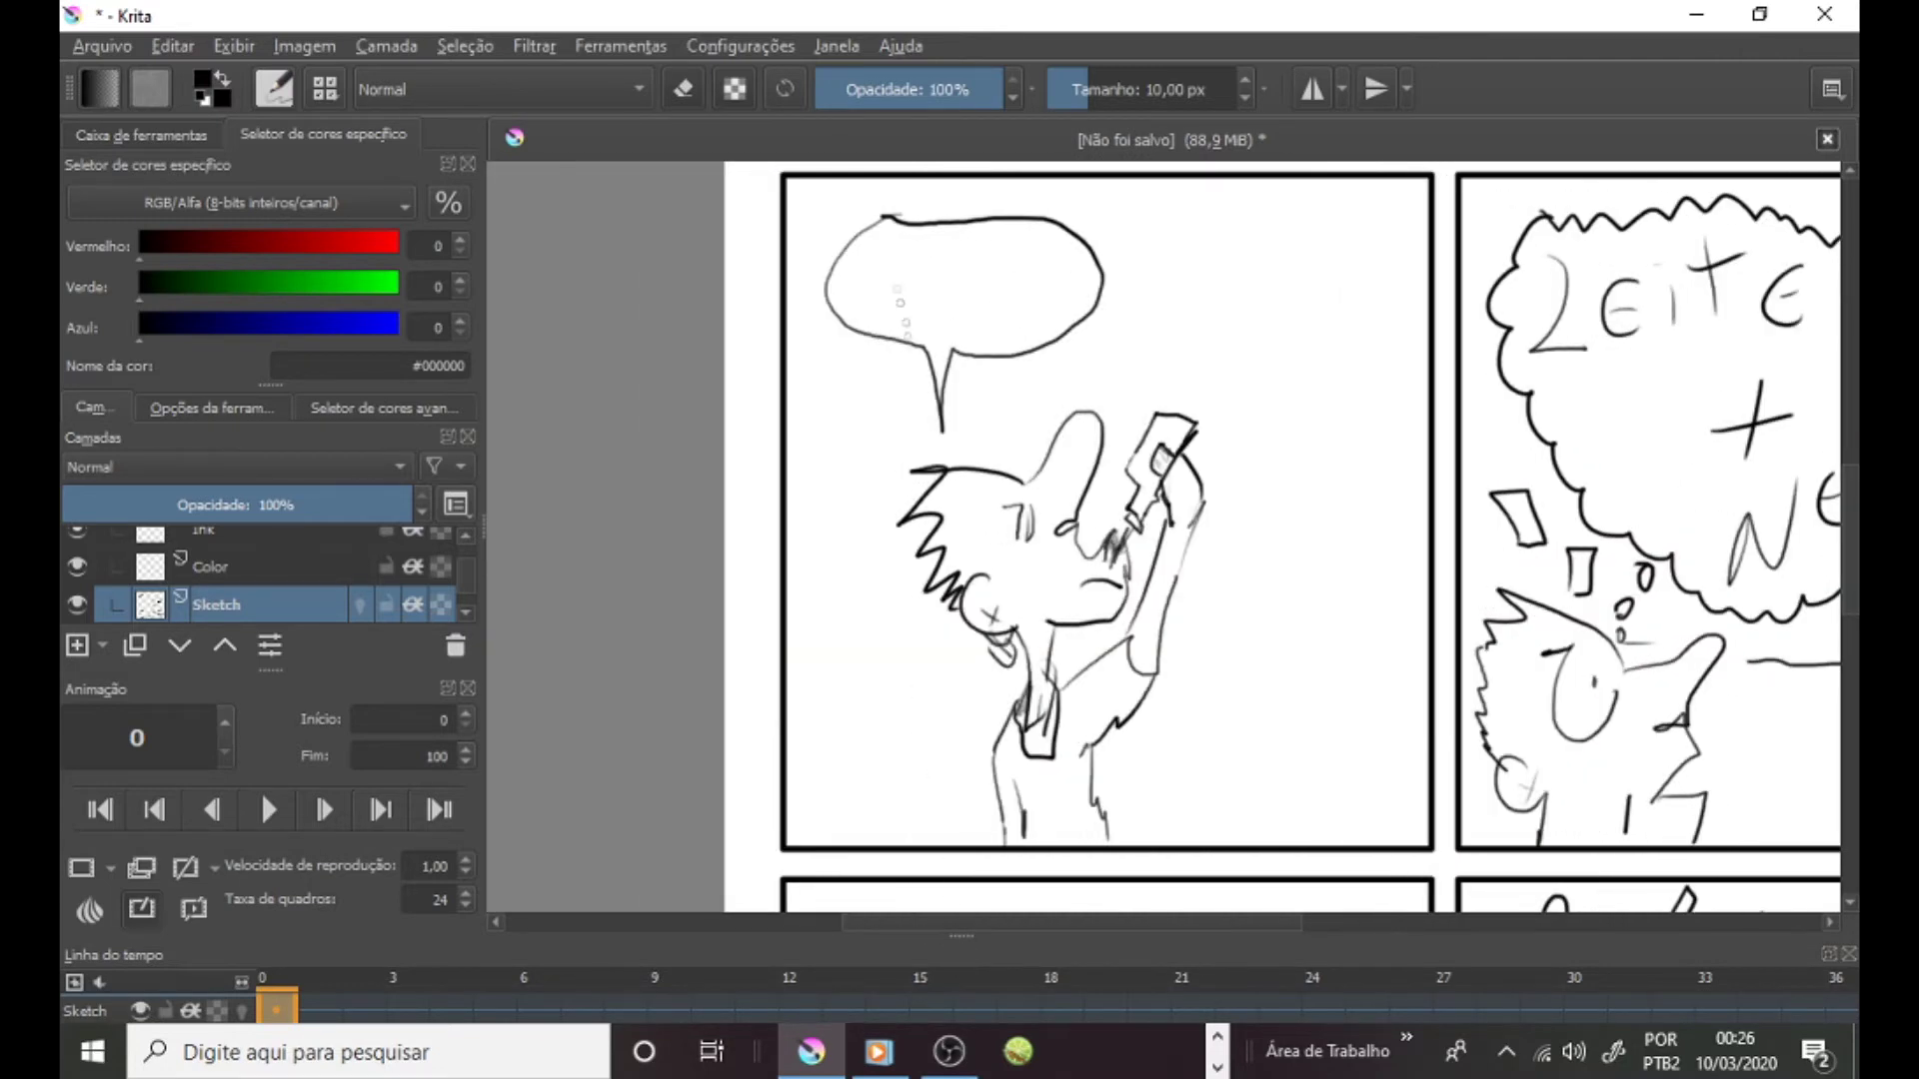
# Complete the speech balloon text as 'VACAS, HACKER?'.
pyautogui.moveTo(932, 251); pyautogui.dragTo(928, 268)
pyautogui.moveTo(940, 270); pyautogui.dragTo(957, 270)
pyautogui.moveTo(973, 250)
pyautogui.mouseDown()
pyautogui.moveTo(972, 284)
pyautogui.moveTo(897, 322)
pyautogui.mouseUp()
pyautogui.moveTo(888, 322)
pyautogui.mouseDown()
pyautogui.moveTo(934, 305)
pyautogui.moveTo(919, 315)
pyautogui.mouseUp()
pyautogui.moveTo(950, 292); pyautogui.dragTo(975, 318)
pyautogui.moveTo(1000, 292); pyautogui.dragTo(989, 318)
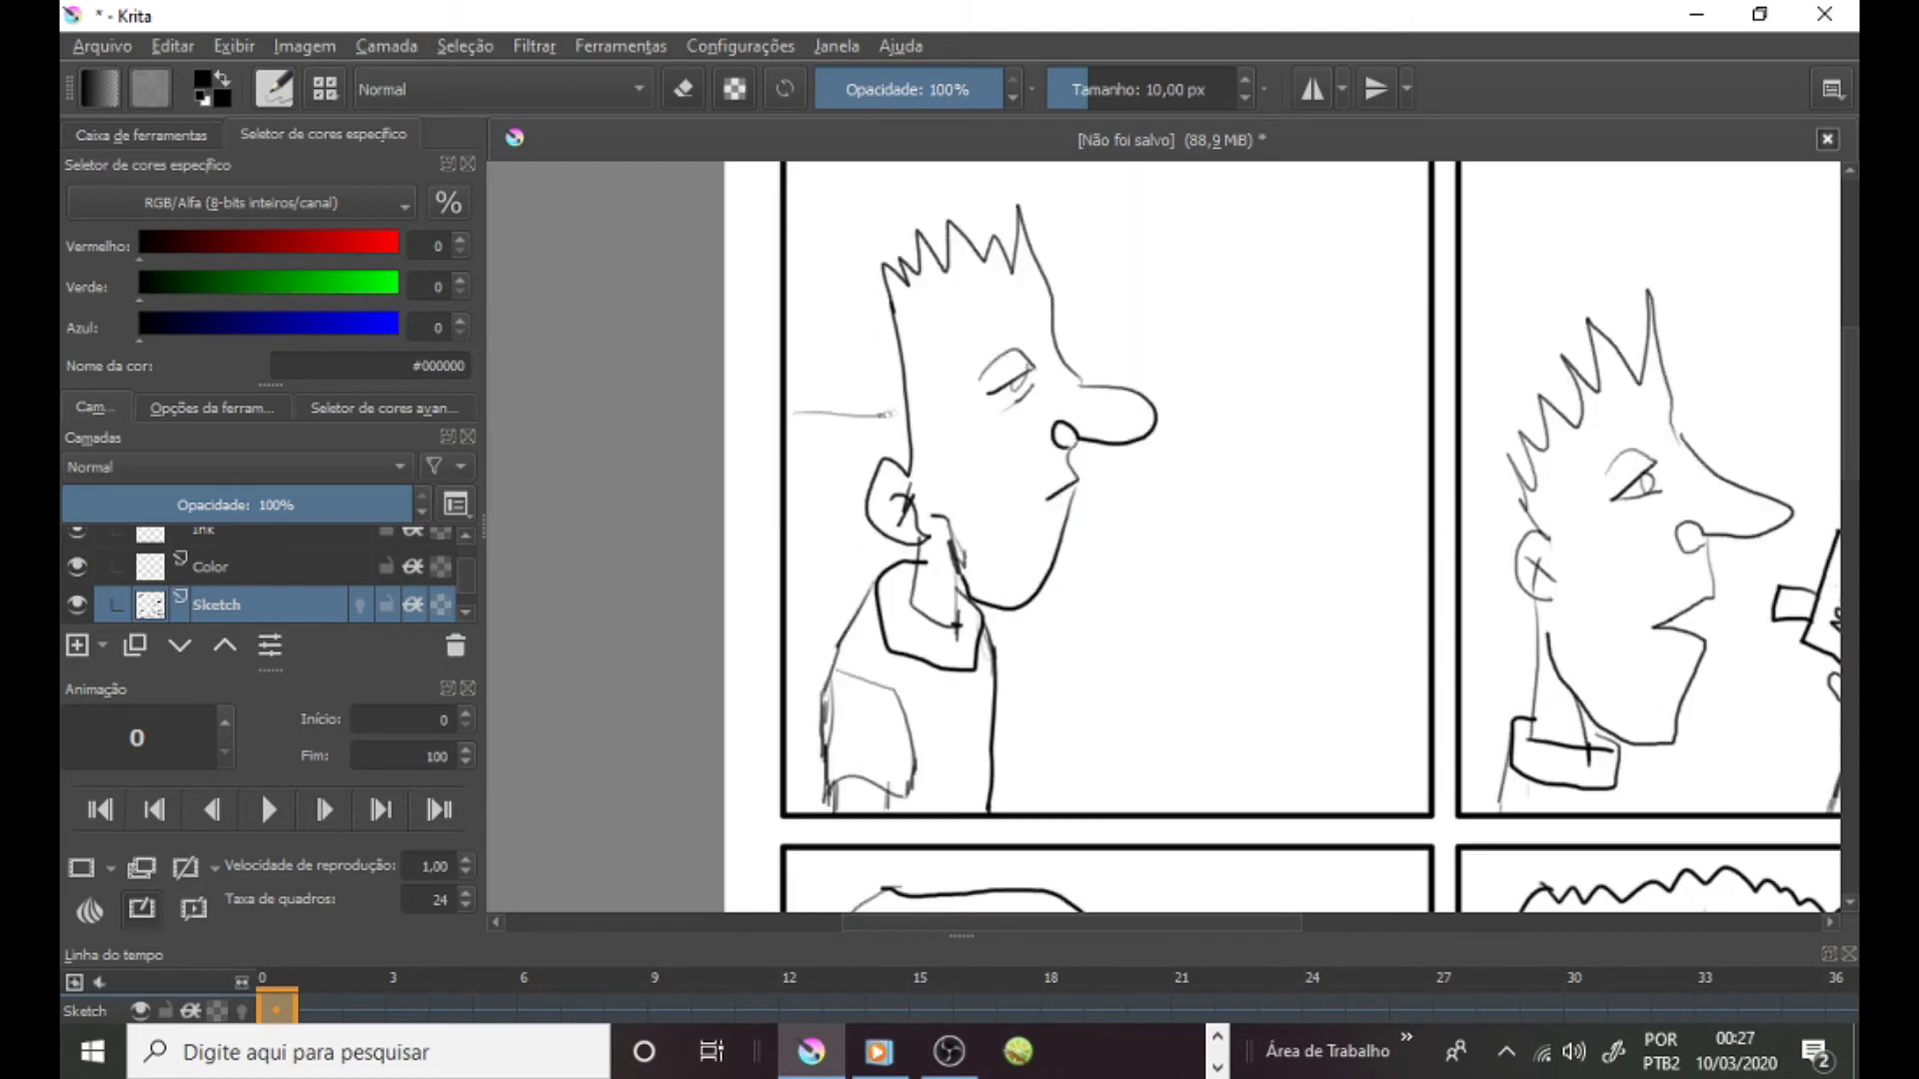
# Draw long horizontal lines from both characters' noses.
pyautogui.moveTo(1089, 377); pyautogui.dragTo(1403, 392)
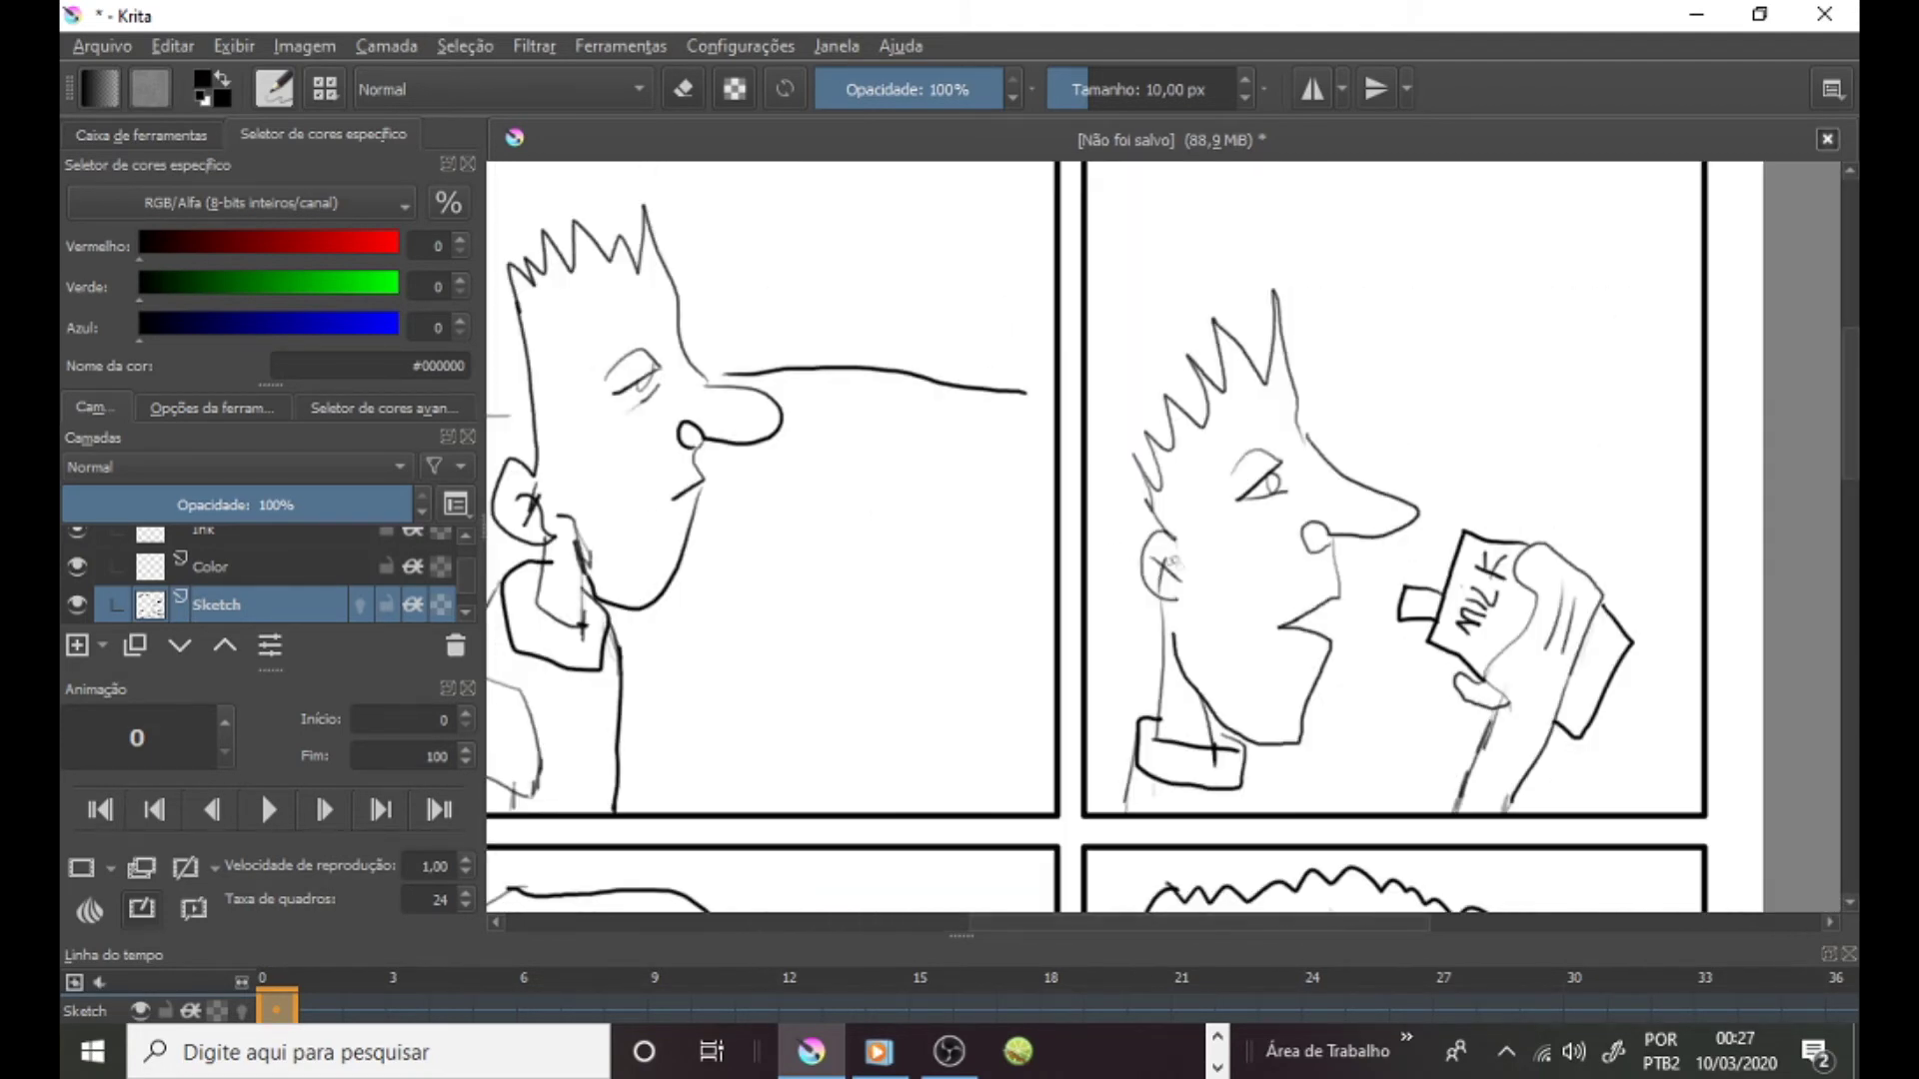
pyautogui.moveTo(1333, 550); pyautogui.dragTo(1701, 534)
pyautogui.moveTo(1551, 515); pyautogui.dragTo(1447, 521)
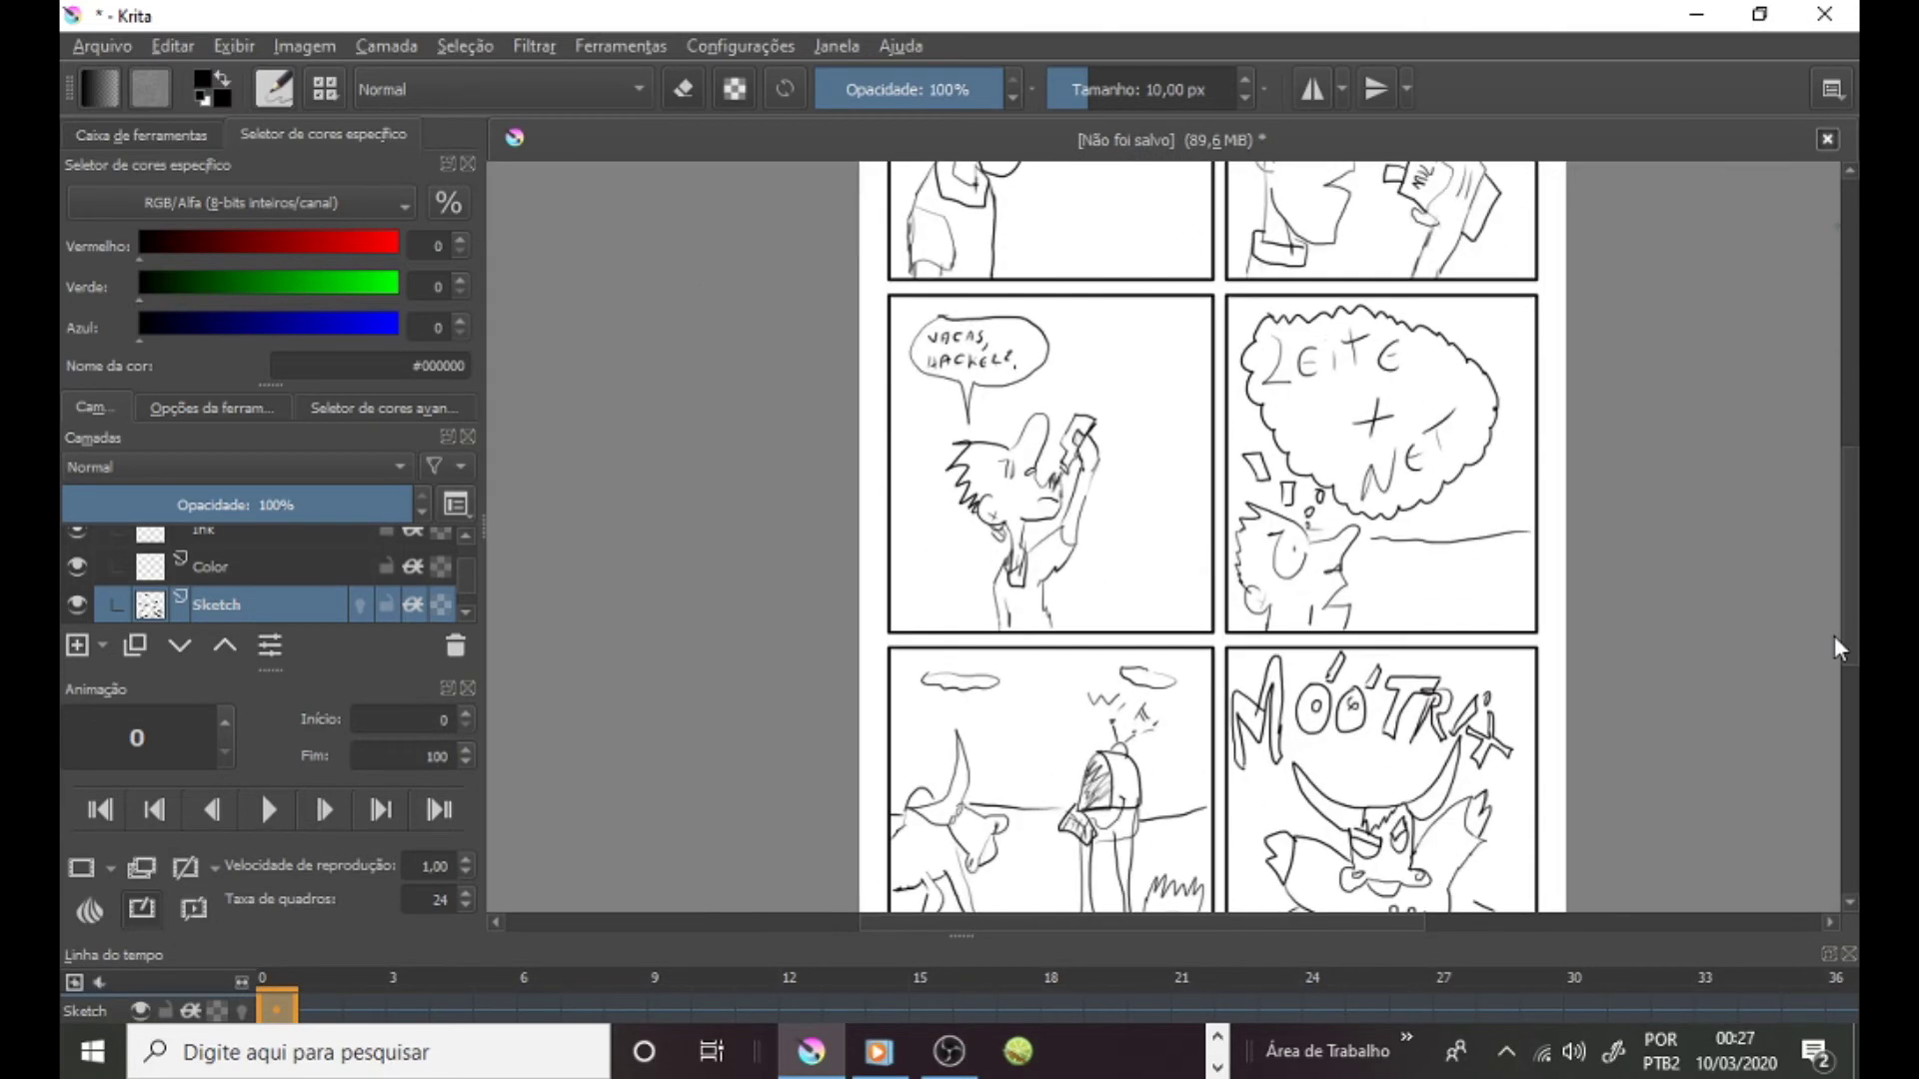
# Letter 'GRAMA VERDE' above the backpack man in the bottom-left panel.
pyautogui.scroll(-3, 1833, 635)
pyautogui.scroll(-1, 1827, 669)
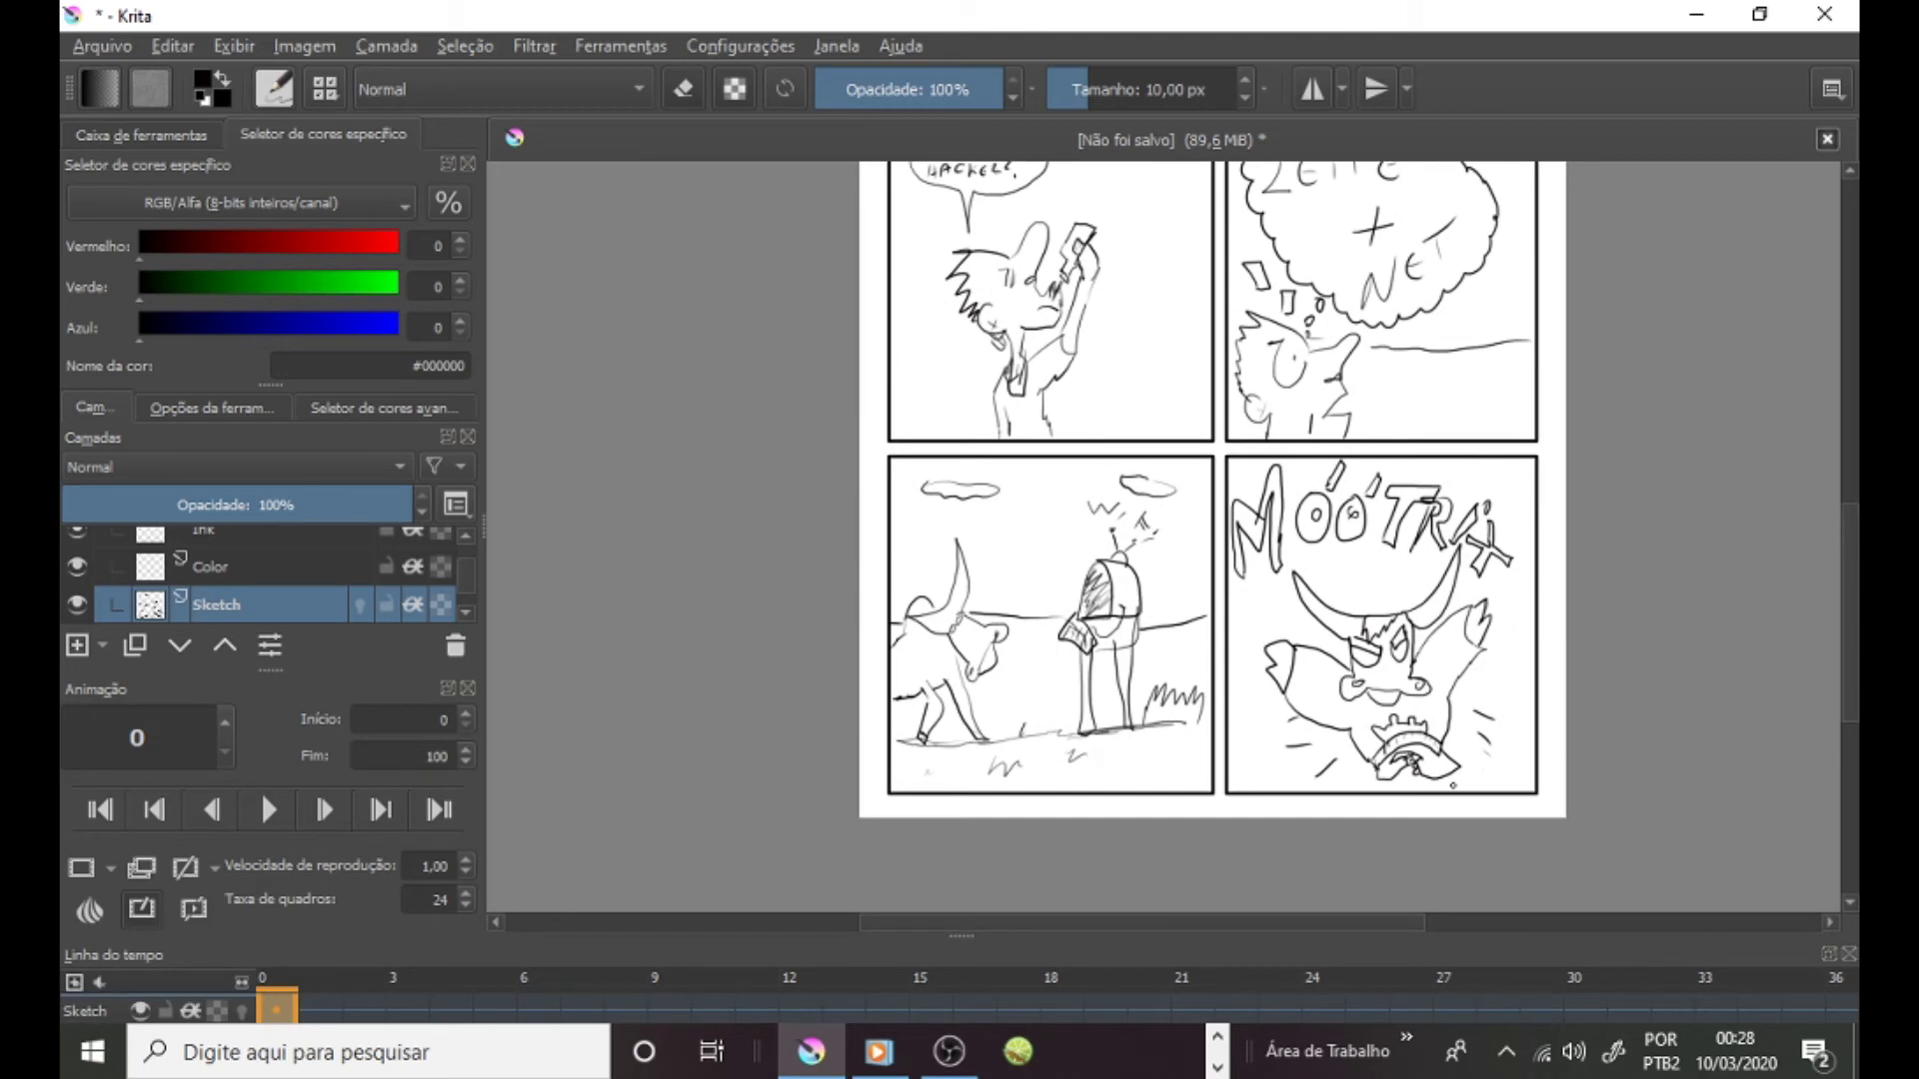
pyautogui.scroll(1, 871, 643)
pyautogui.scroll(3, 872, 643)
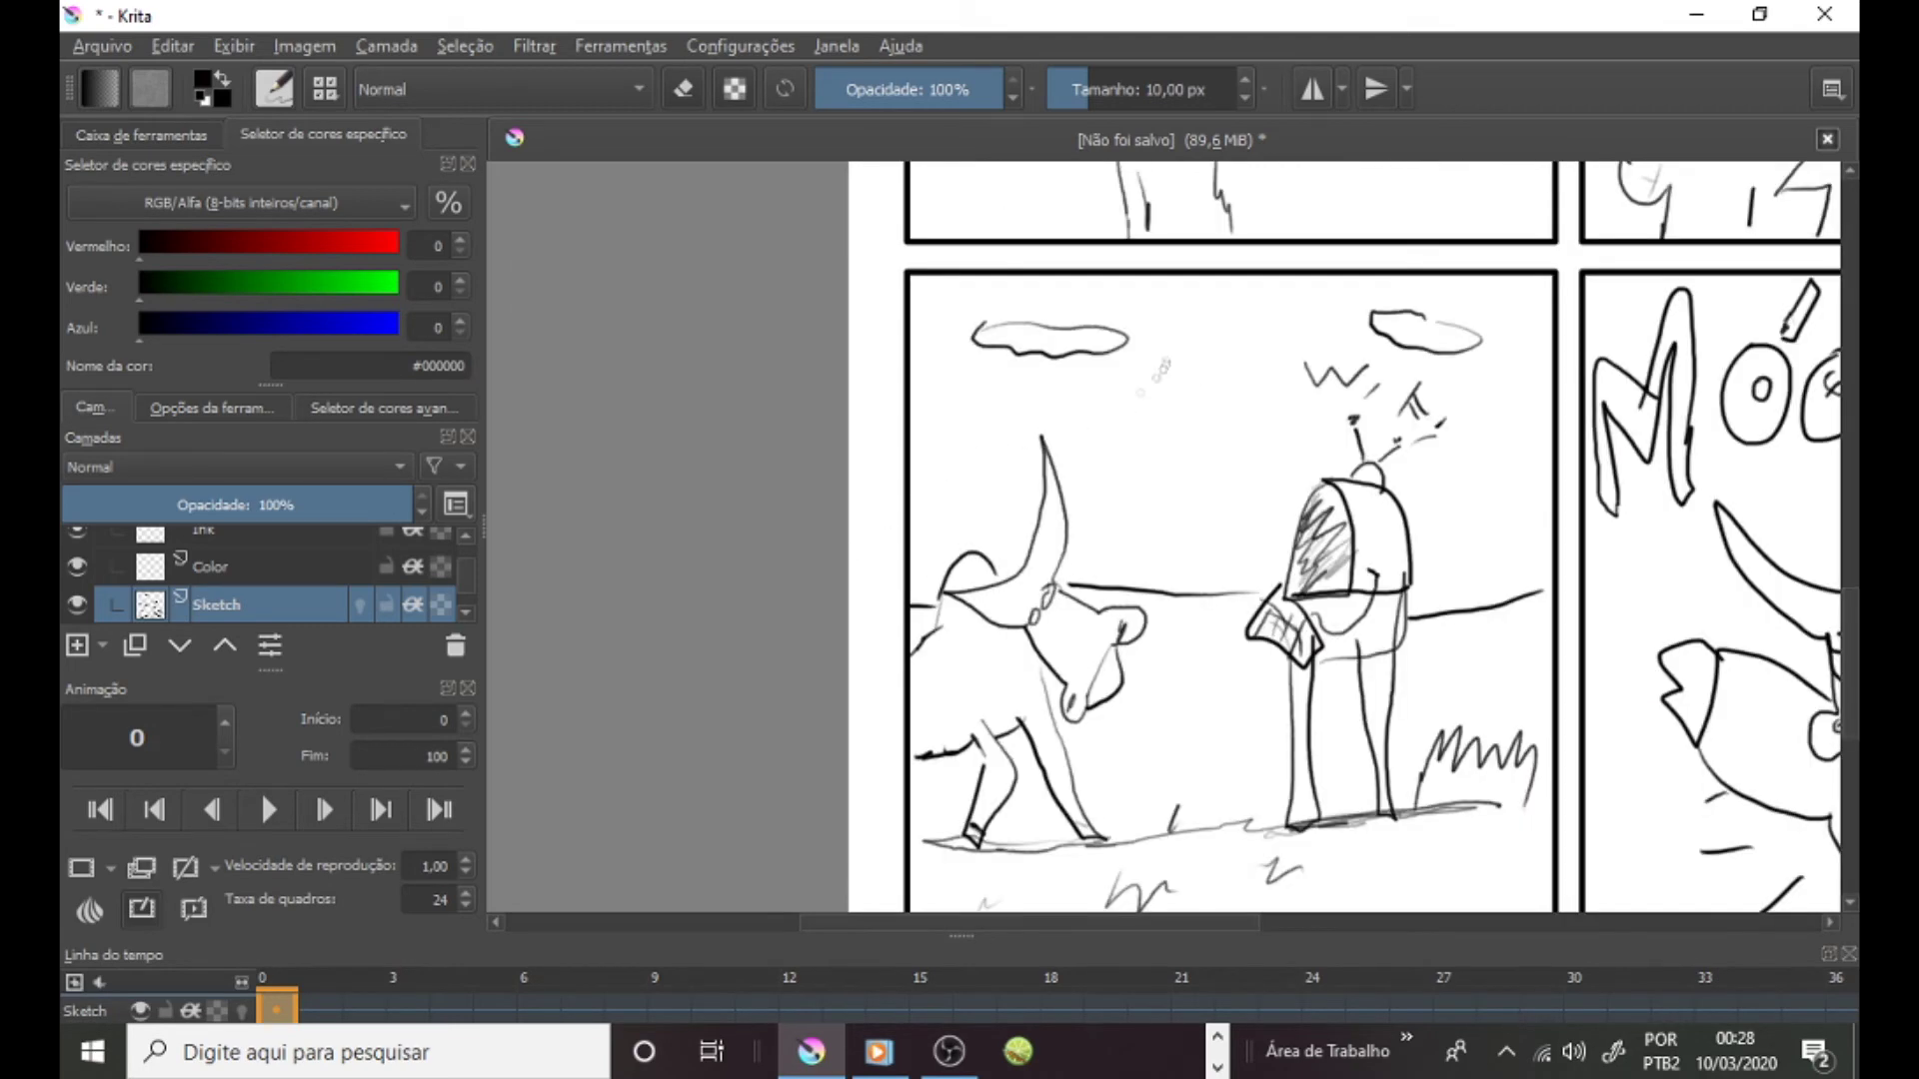
pyautogui.moveTo(1152, 366)
pyautogui.mouseDown()
pyautogui.moveTo(1127, 395)
pyautogui.moveTo(1184, 390)
pyautogui.moveTo(1236, 349)
pyautogui.mouseUp()
pyautogui.moveTo(1240, 348); pyautogui.dragTo(1257, 330)
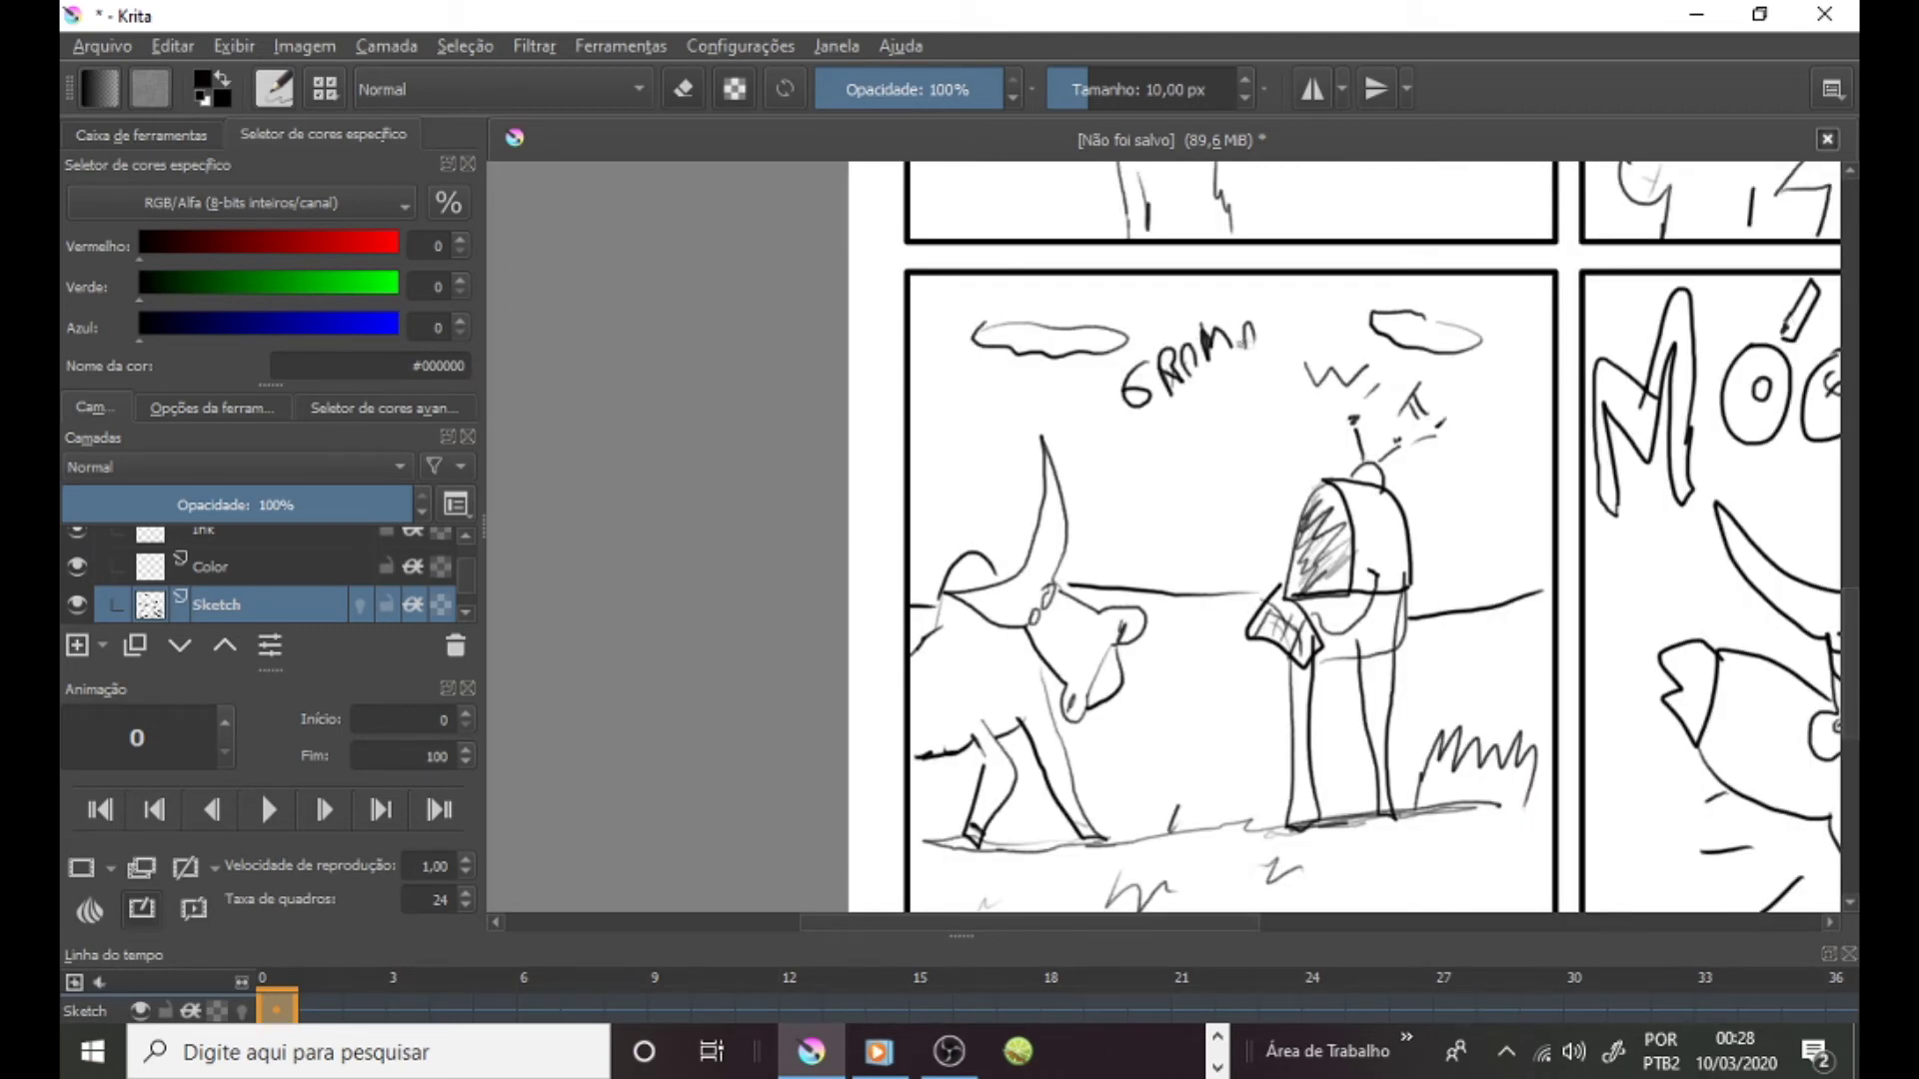
pyautogui.moveTo(1152, 426); pyautogui.dragTo(1179, 409)
pyautogui.moveTo(1204, 402)
pyautogui.mouseDown()
pyautogui.moveTo(1192, 425)
pyautogui.moveTo(1229, 384)
pyautogui.mouseUp()
pyautogui.moveTo(1238, 391); pyautogui.dragTo(1255, 369)
pyautogui.moveTo(1284, 352); pyautogui.dragTo(1268, 380)
# Add 'OU RED?' below and enclose the question in a speech balloon.
pyautogui.moveTo(1221, 439); pyautogui.dragTo(1257, 412)
pyautogui.moveTo(1195, 512); pyautogui.dragTo(1222, 488)
pyautogui.moveTo(1239, 468); pyautogui.dragTo(1227, 495)
pyautogui.moveTo(1244, 455); pyautogui.dragTo(1262, 477)
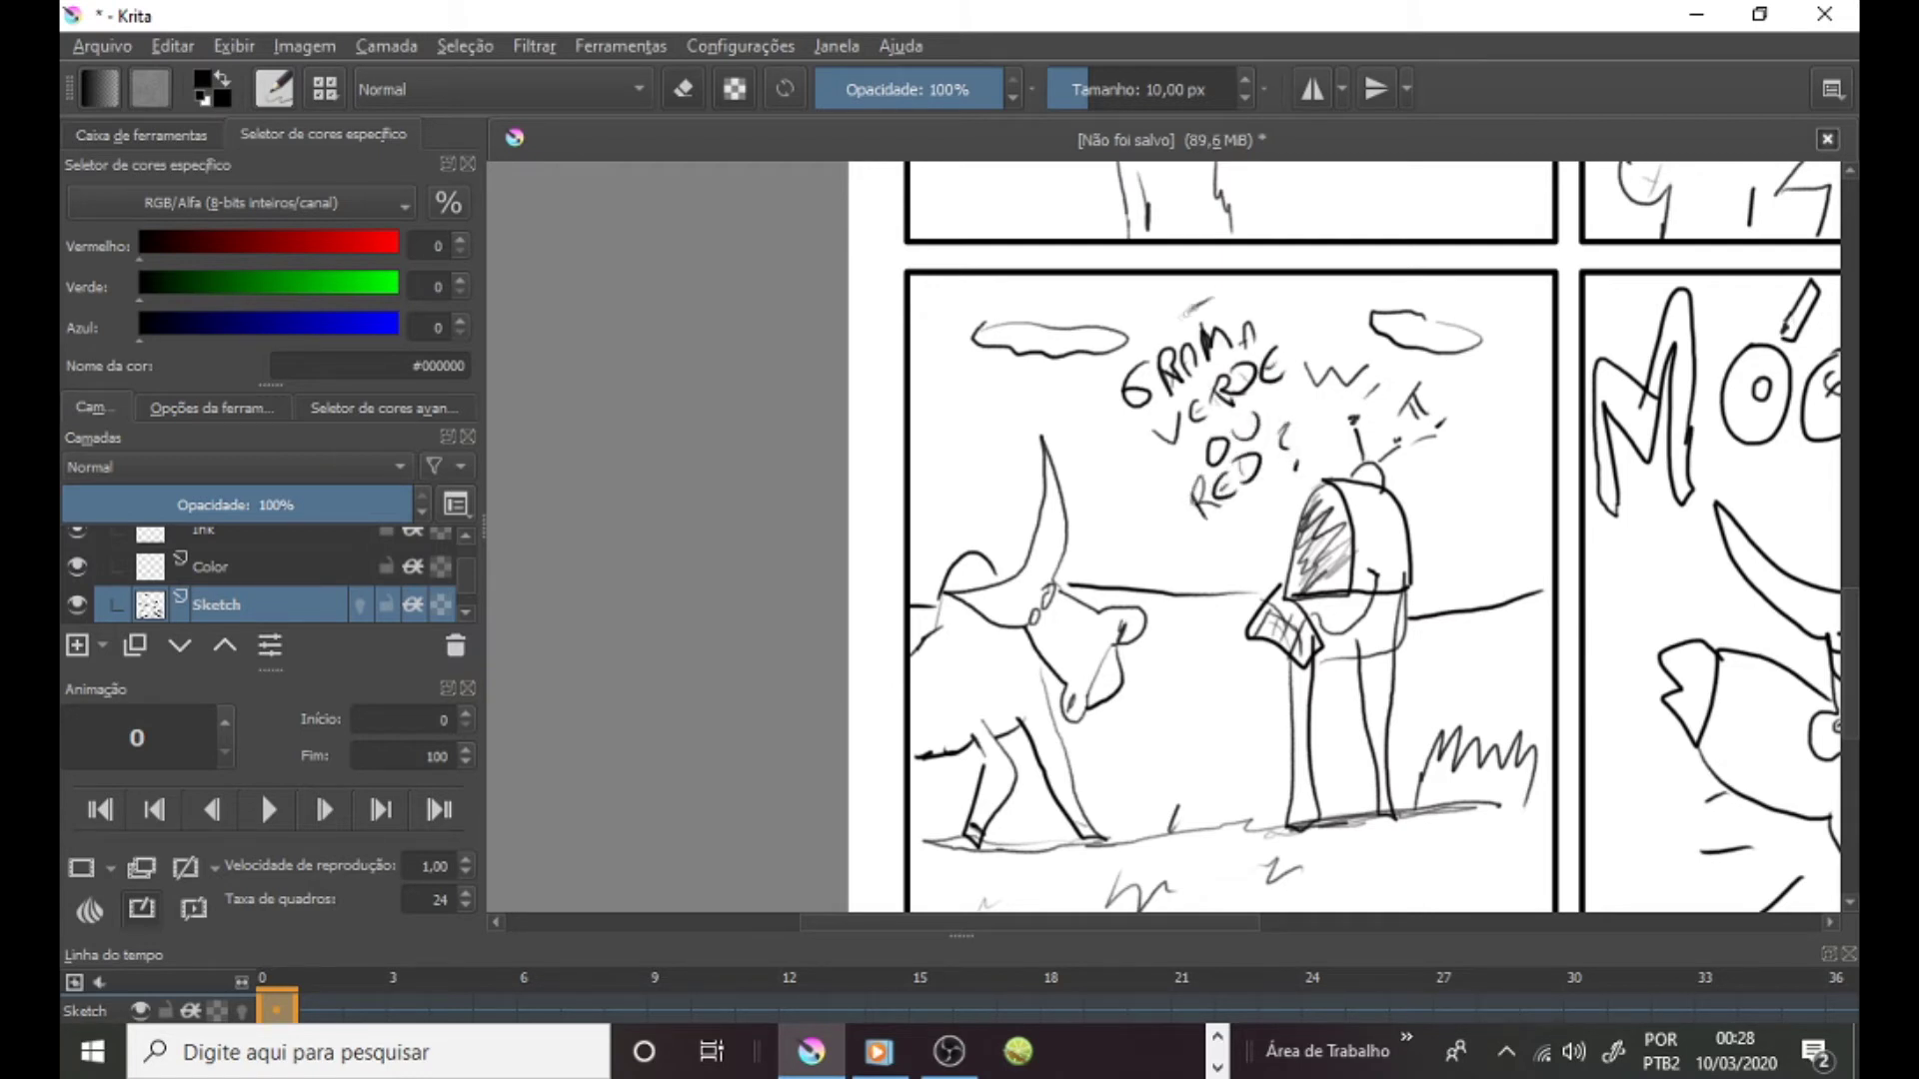
pyautogui.moveTo(1193, 304)
pyautogui.mouseDown()
pyautogui.moveTo(1250, 520)
pyautogui.moveTo(1290, 315)
pyautogui.moveTo(1205, 285)
pyautogui.mouseUp()
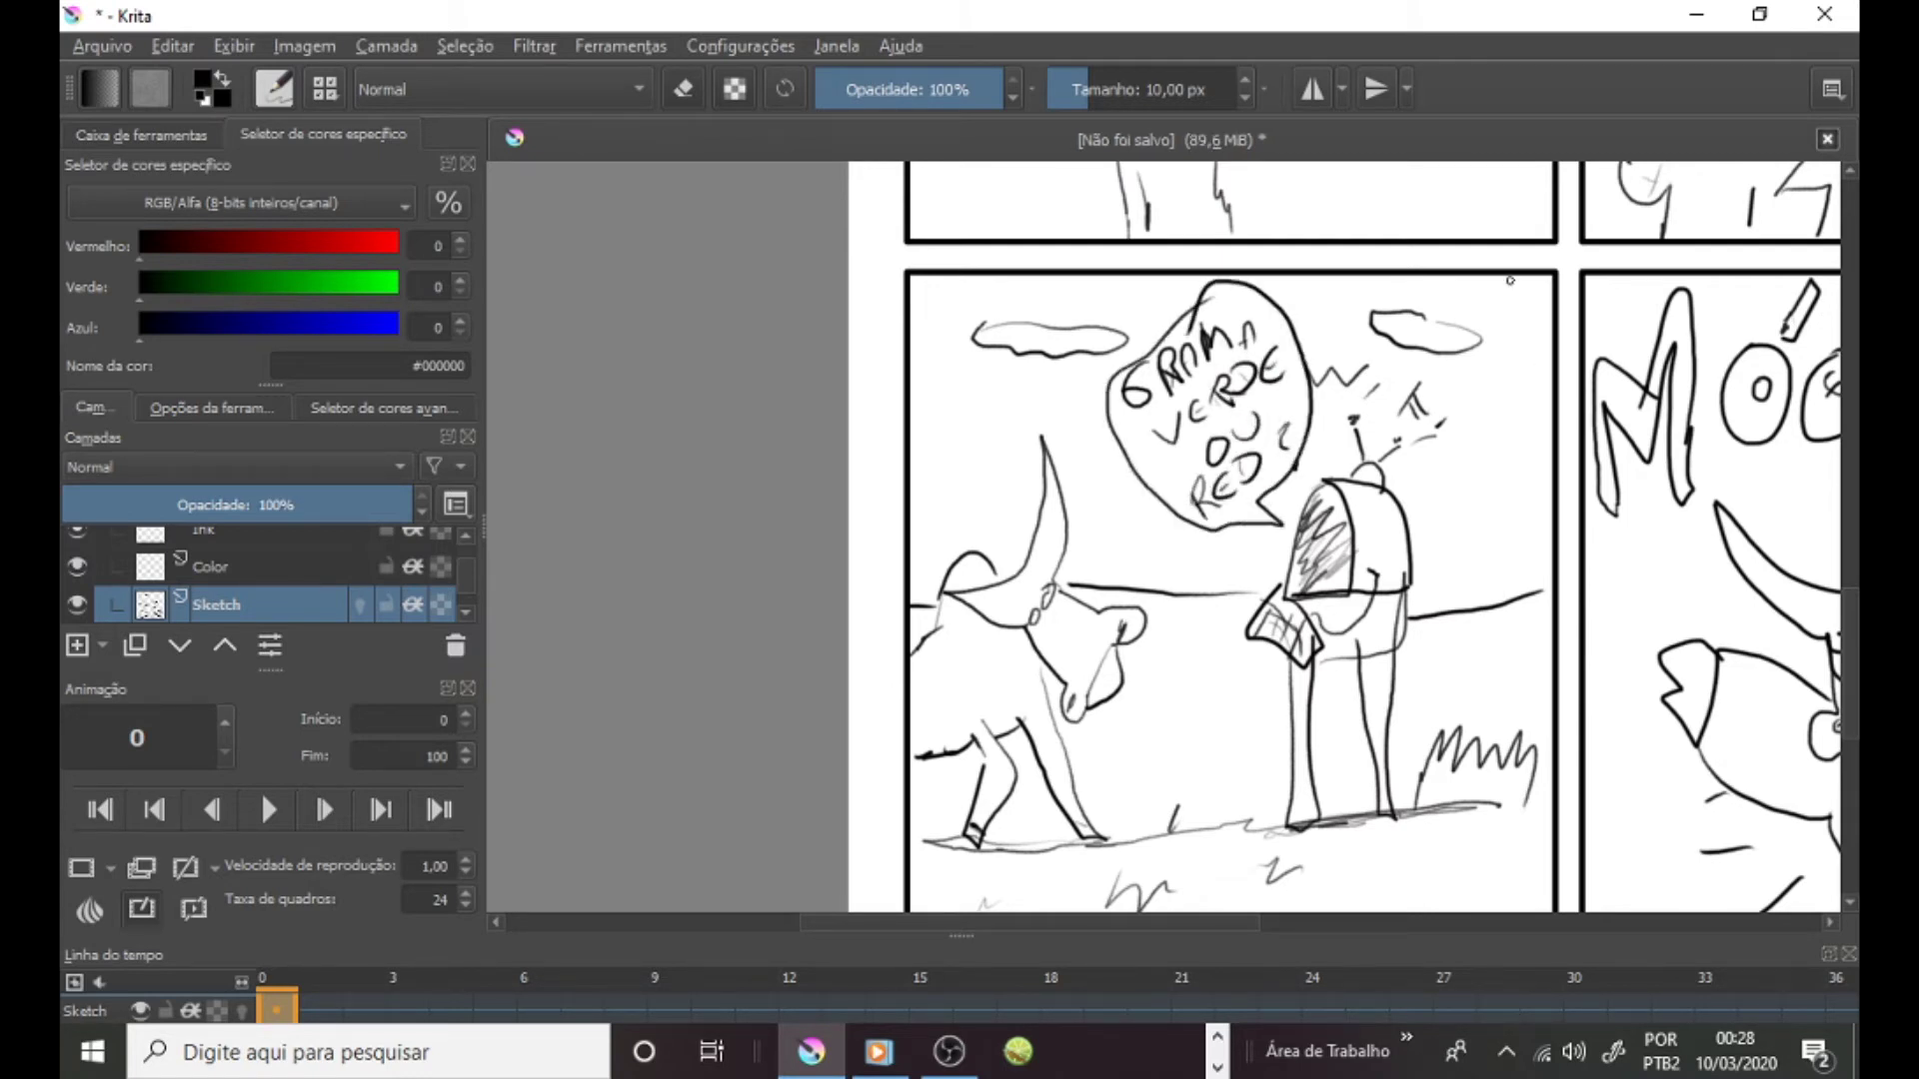
pyautogui.scroll(-5, 1510, 281)
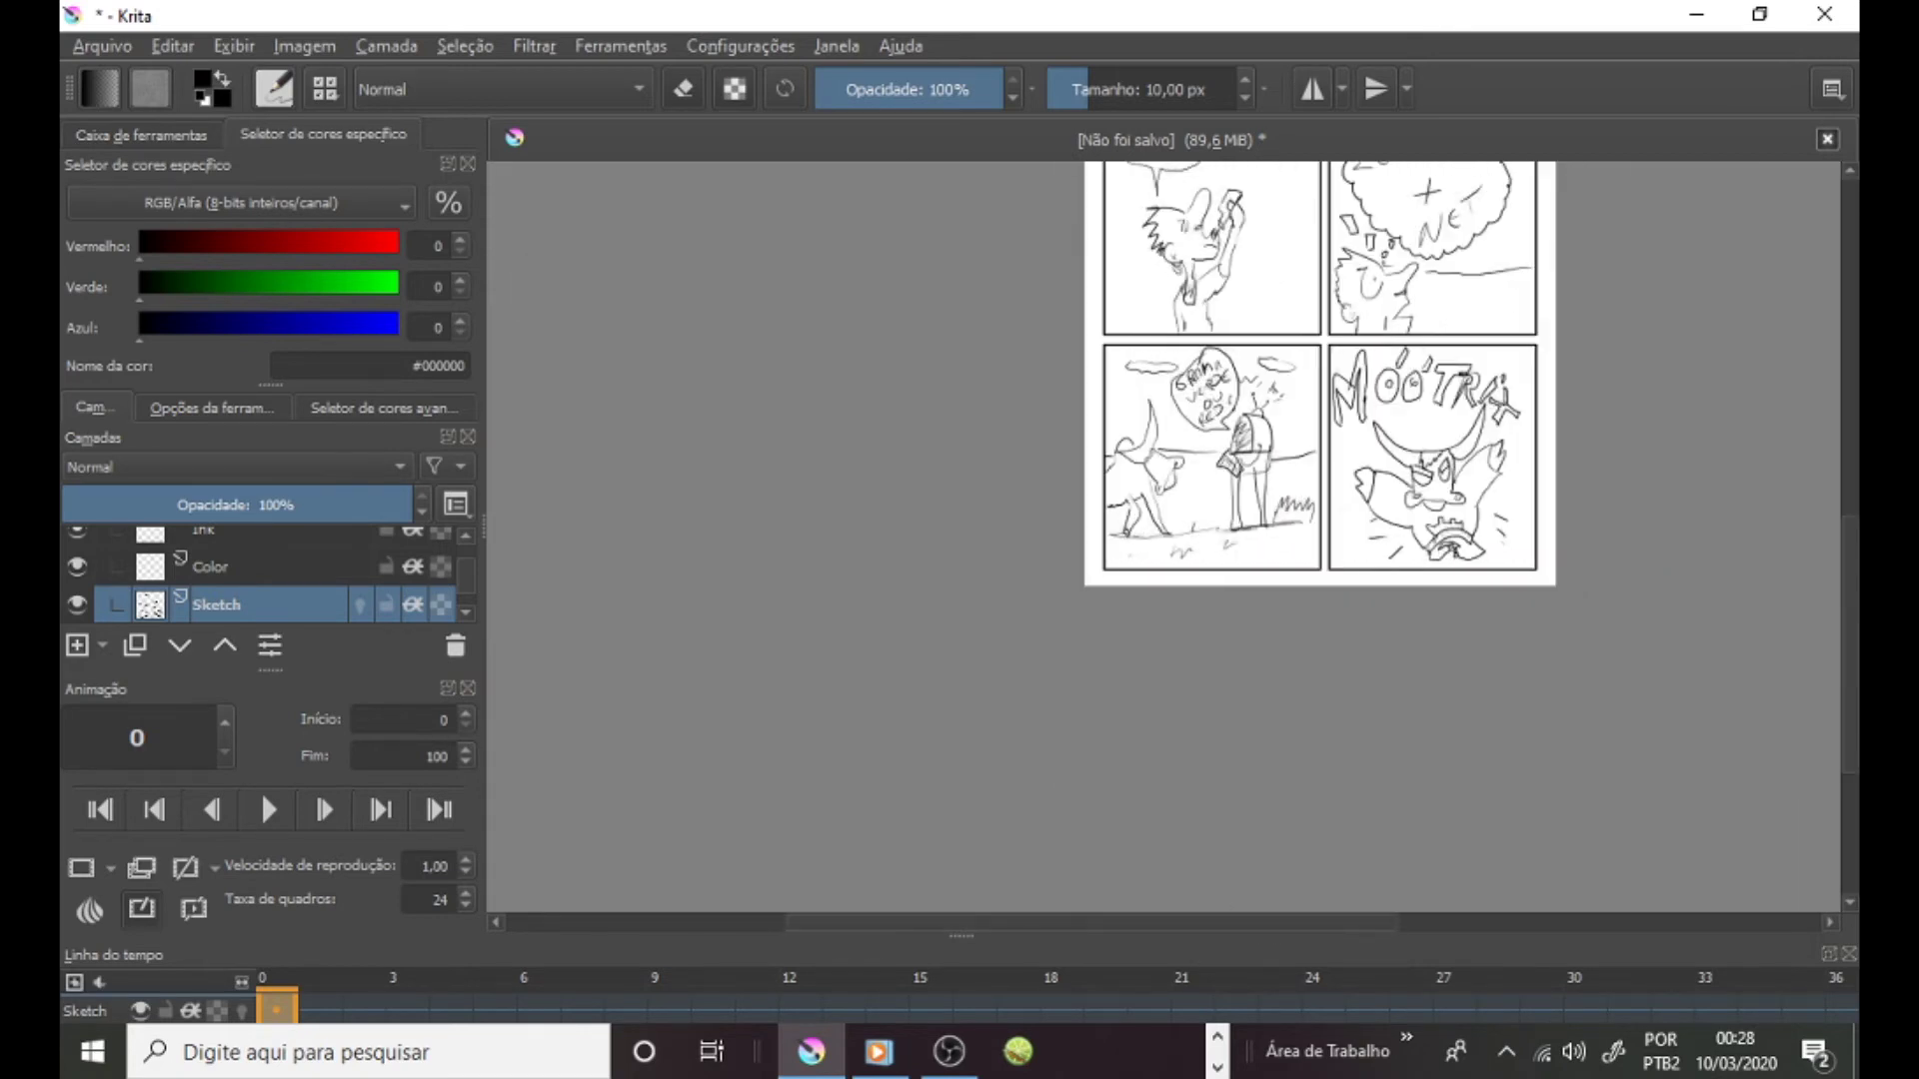
# Hand-letter 'QUE' with the brush at the top of the first panel.
pyautogui.scroll(2, 1162, 537)
pyautogui.scroll(5, 1162, 536)
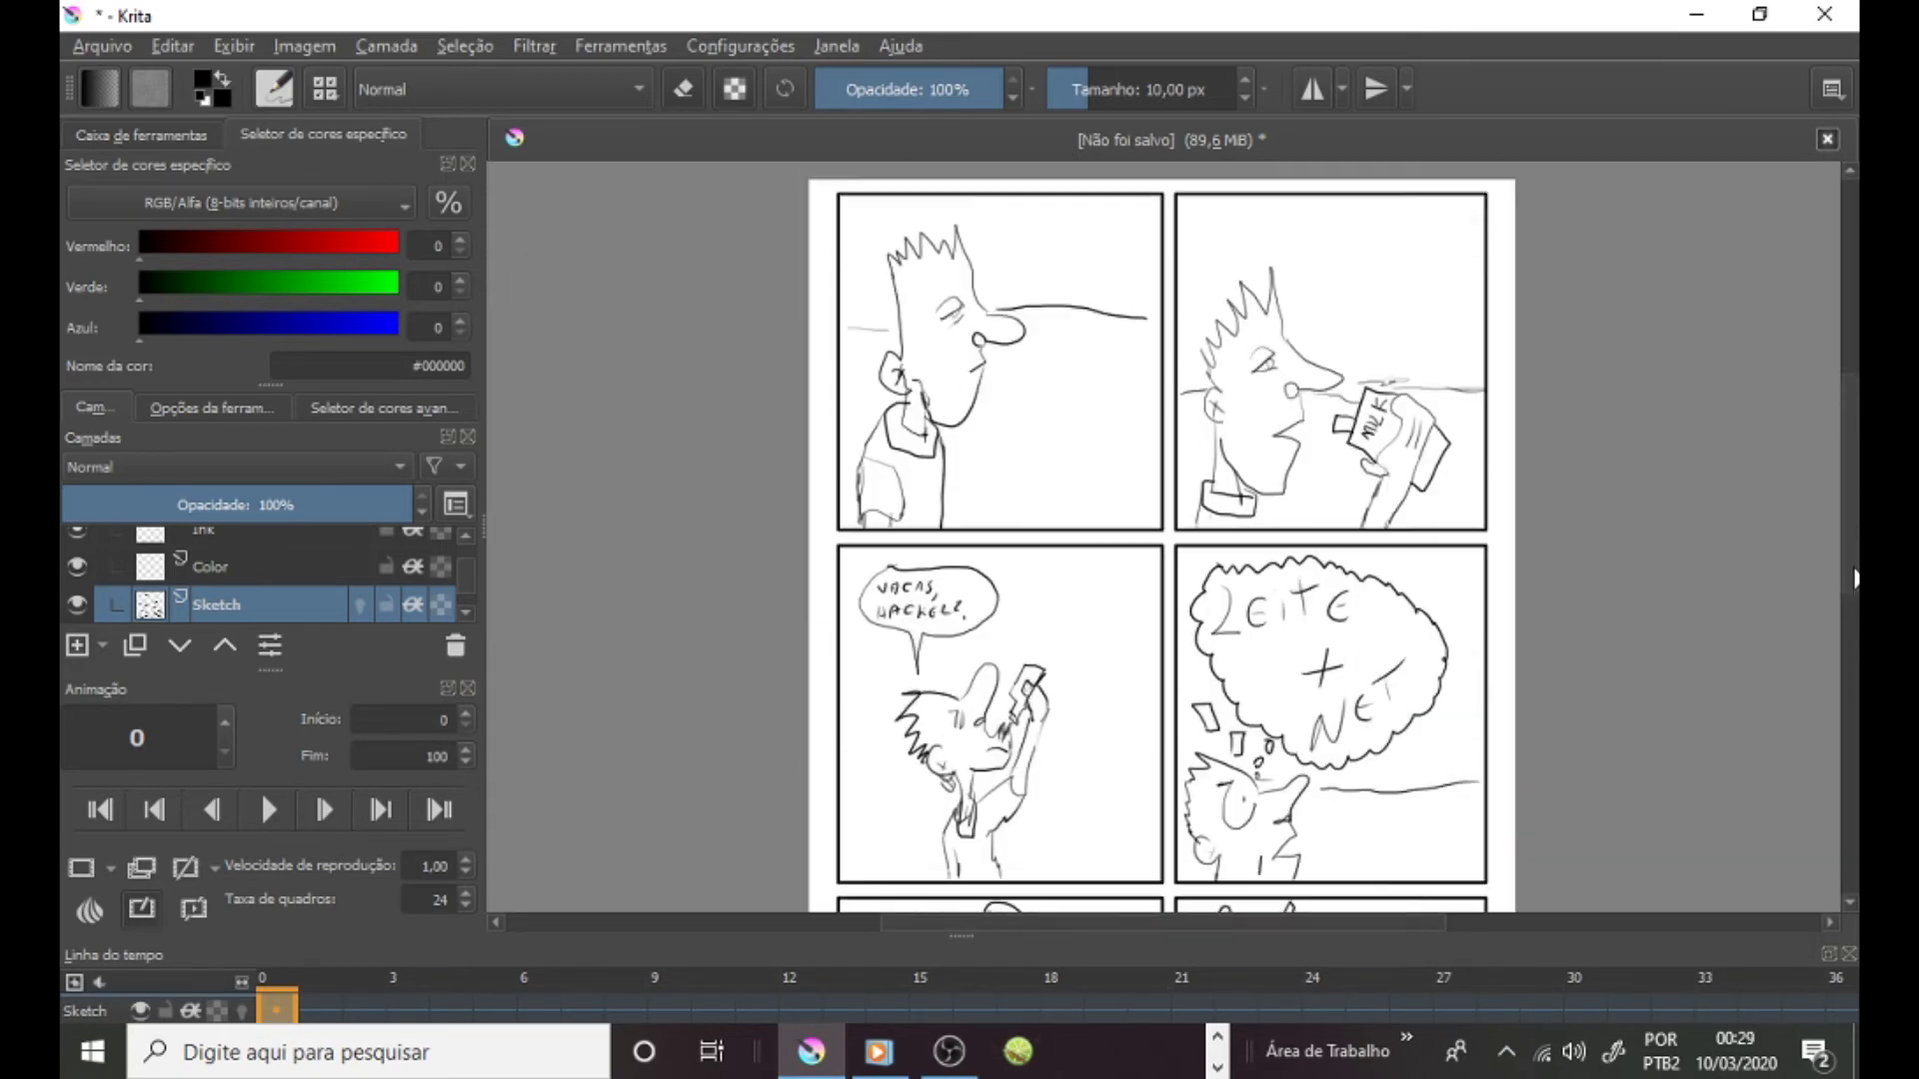
pyautogui.scroll(1, 1162, 537)
pyautogui.scroll(2, 1162, 537)
pyautogui.scroll(1, 1163, 537)
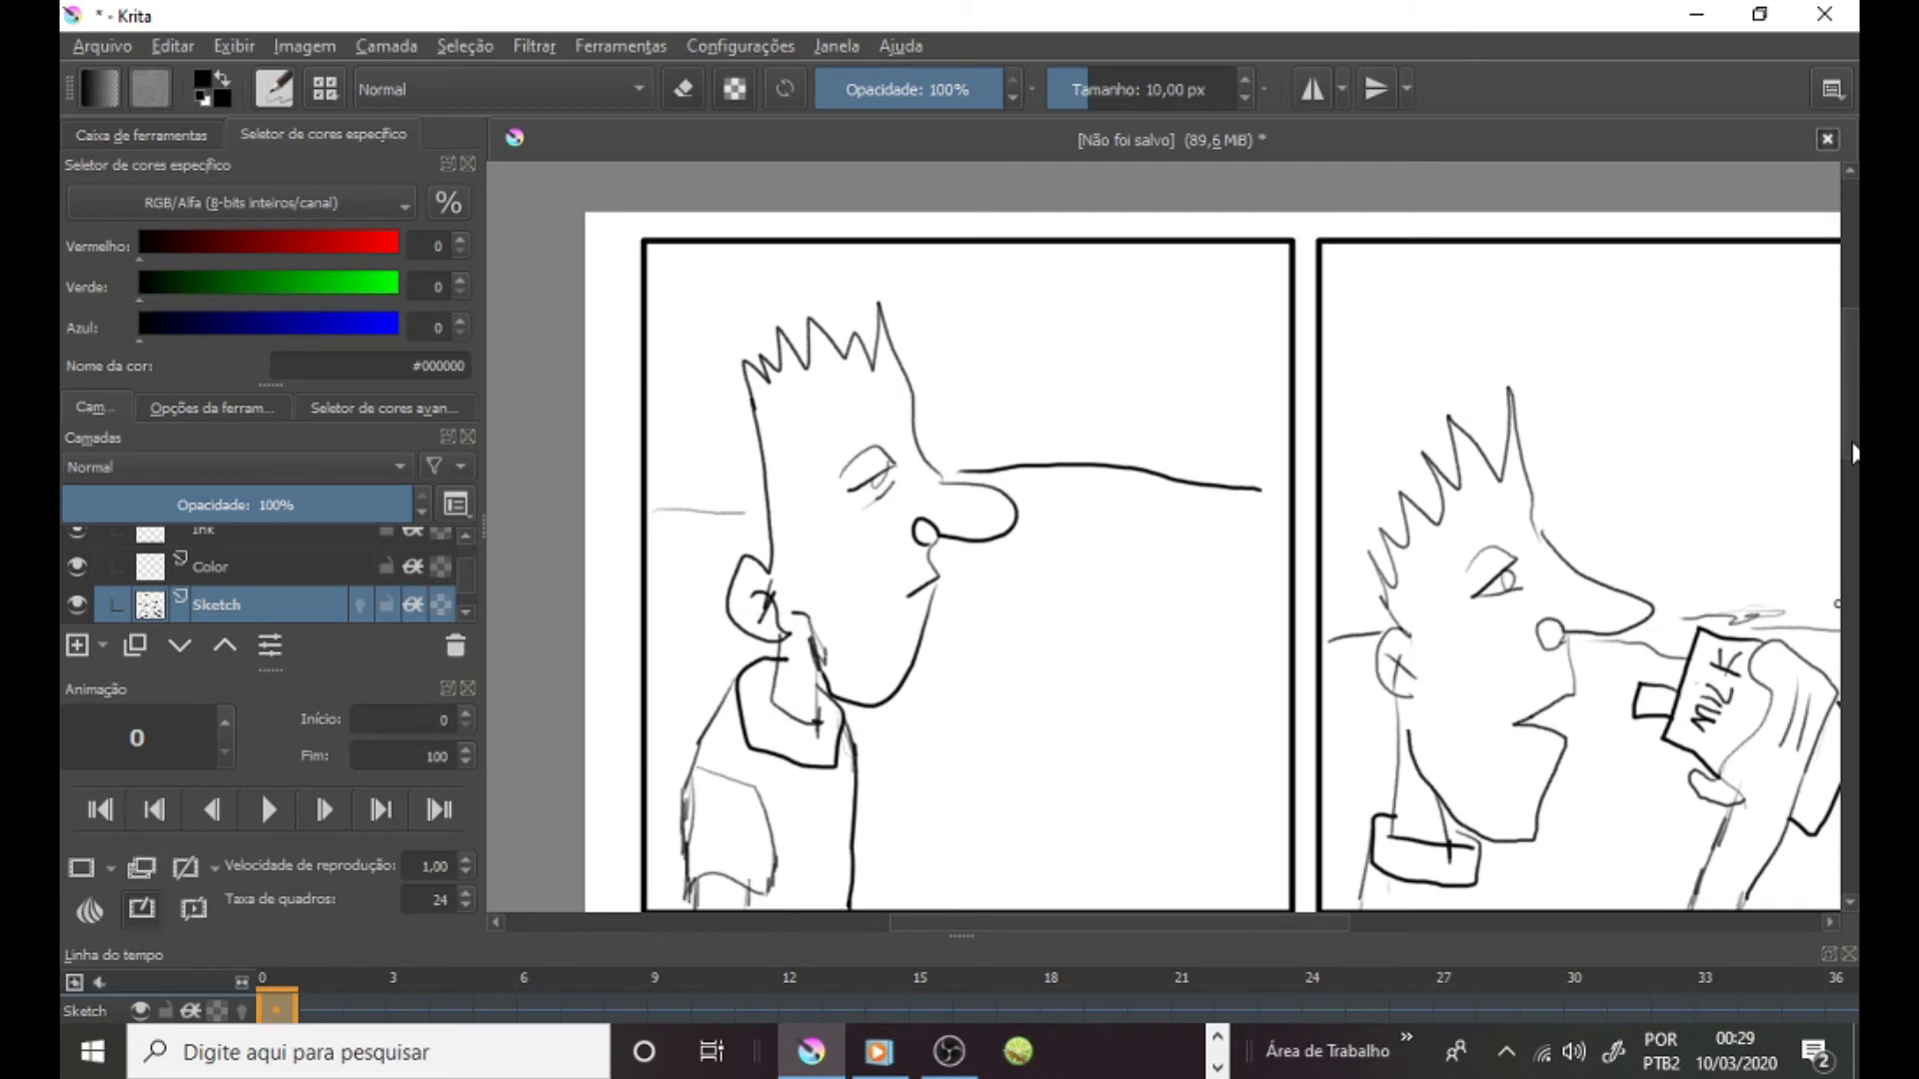
pyautogui.moveTo(965, 282); pyautogui.dragTo(962, 284)
pyautogui.moveTo(975, 305)
pyautogui.mouseDown()
pyautogui.moveTo(990, 324)
pyautogui.moveTo(1025, 292)
pyautogui.mouseUp()
pyautogui.moveTo(1046, 294); pyautogui.dragTo(1097, 314)
# Letter 'FOME...' after QUE and draw a speech balloon around the words.
pyautogui.moveTo(1097, 296); pyautogui.dragTo(1113, 295)
pyautogui.moveTo(1129, 291); pyautogui.dragTo(1176, 320)
pyautogui.moveTo(1179, 306); pyautogui.dragTo(1191, 322)
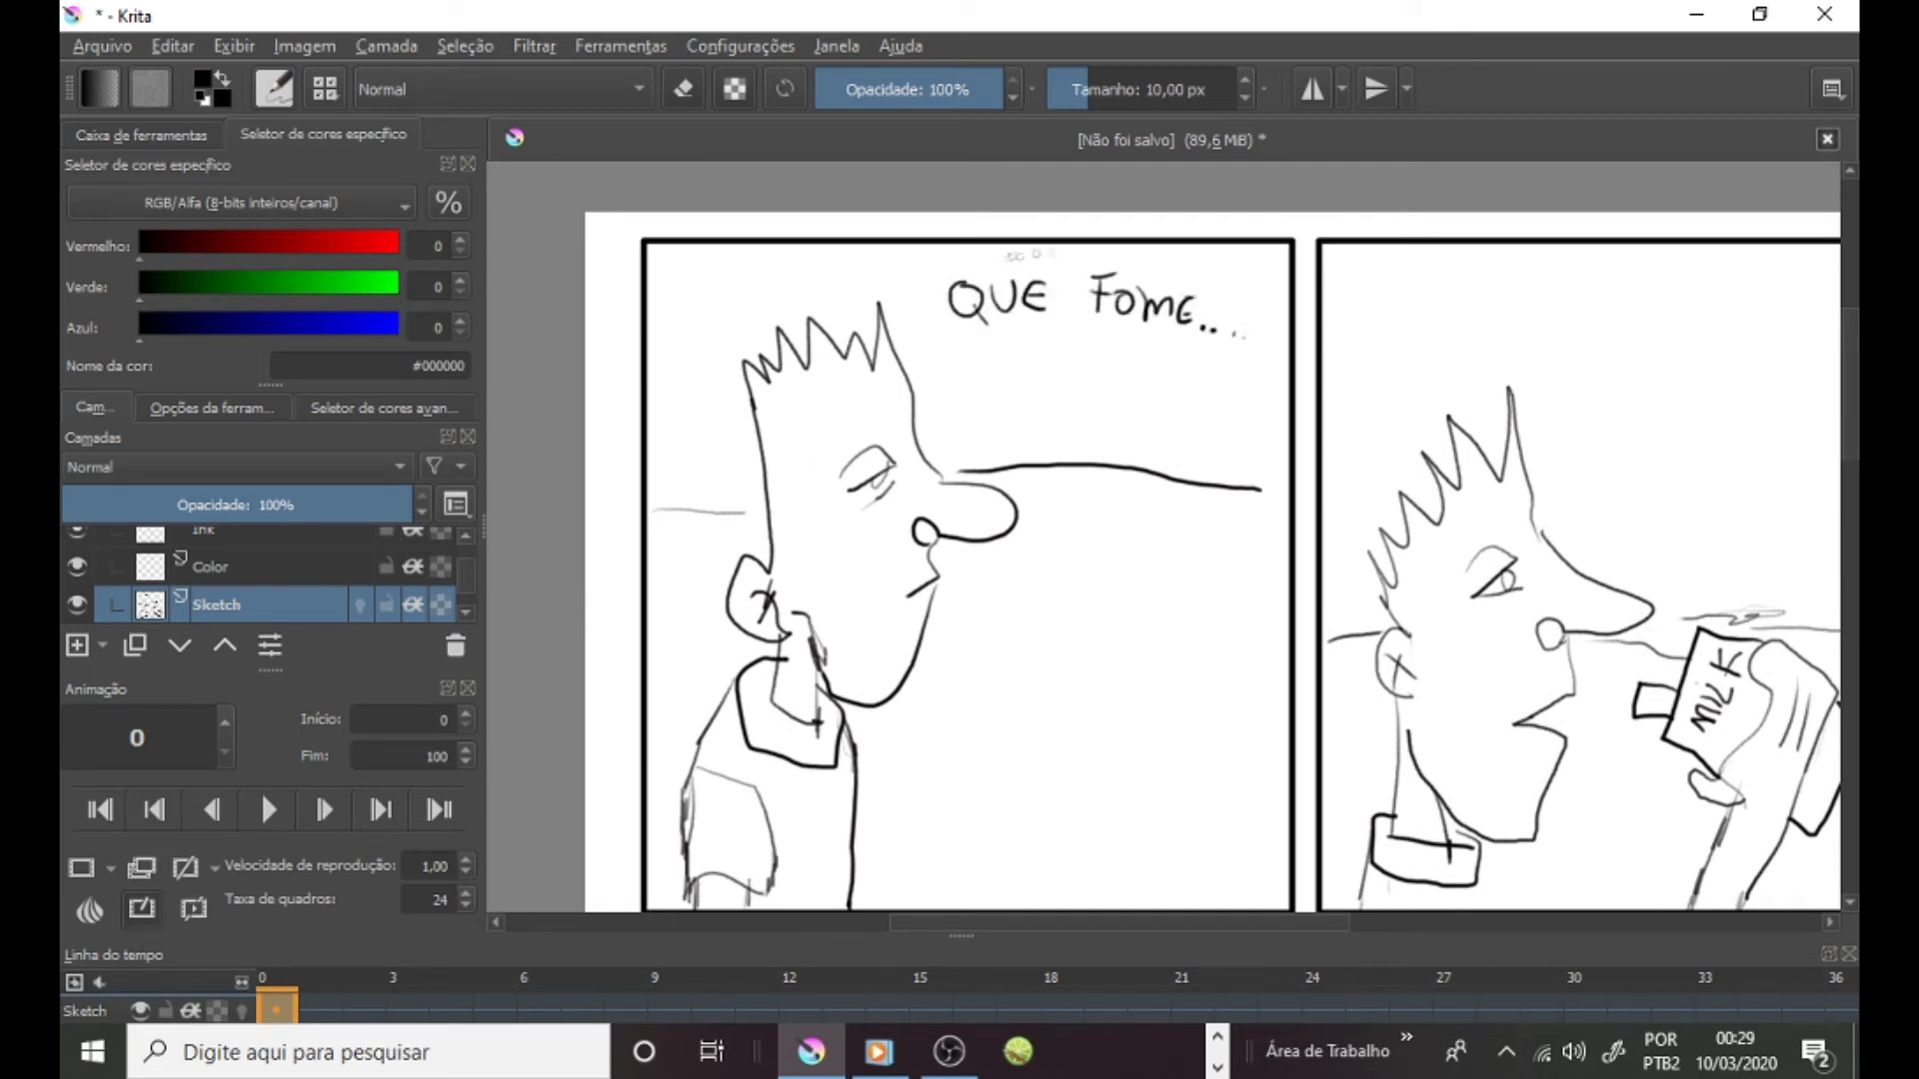
pyautogui.moveTo(962, 257)
pyautogui.mouseDown()
pyautogui.moveTo(1085, 359)
pyautogui.moveTo(929, 268)
pyautogui.mouseUp()
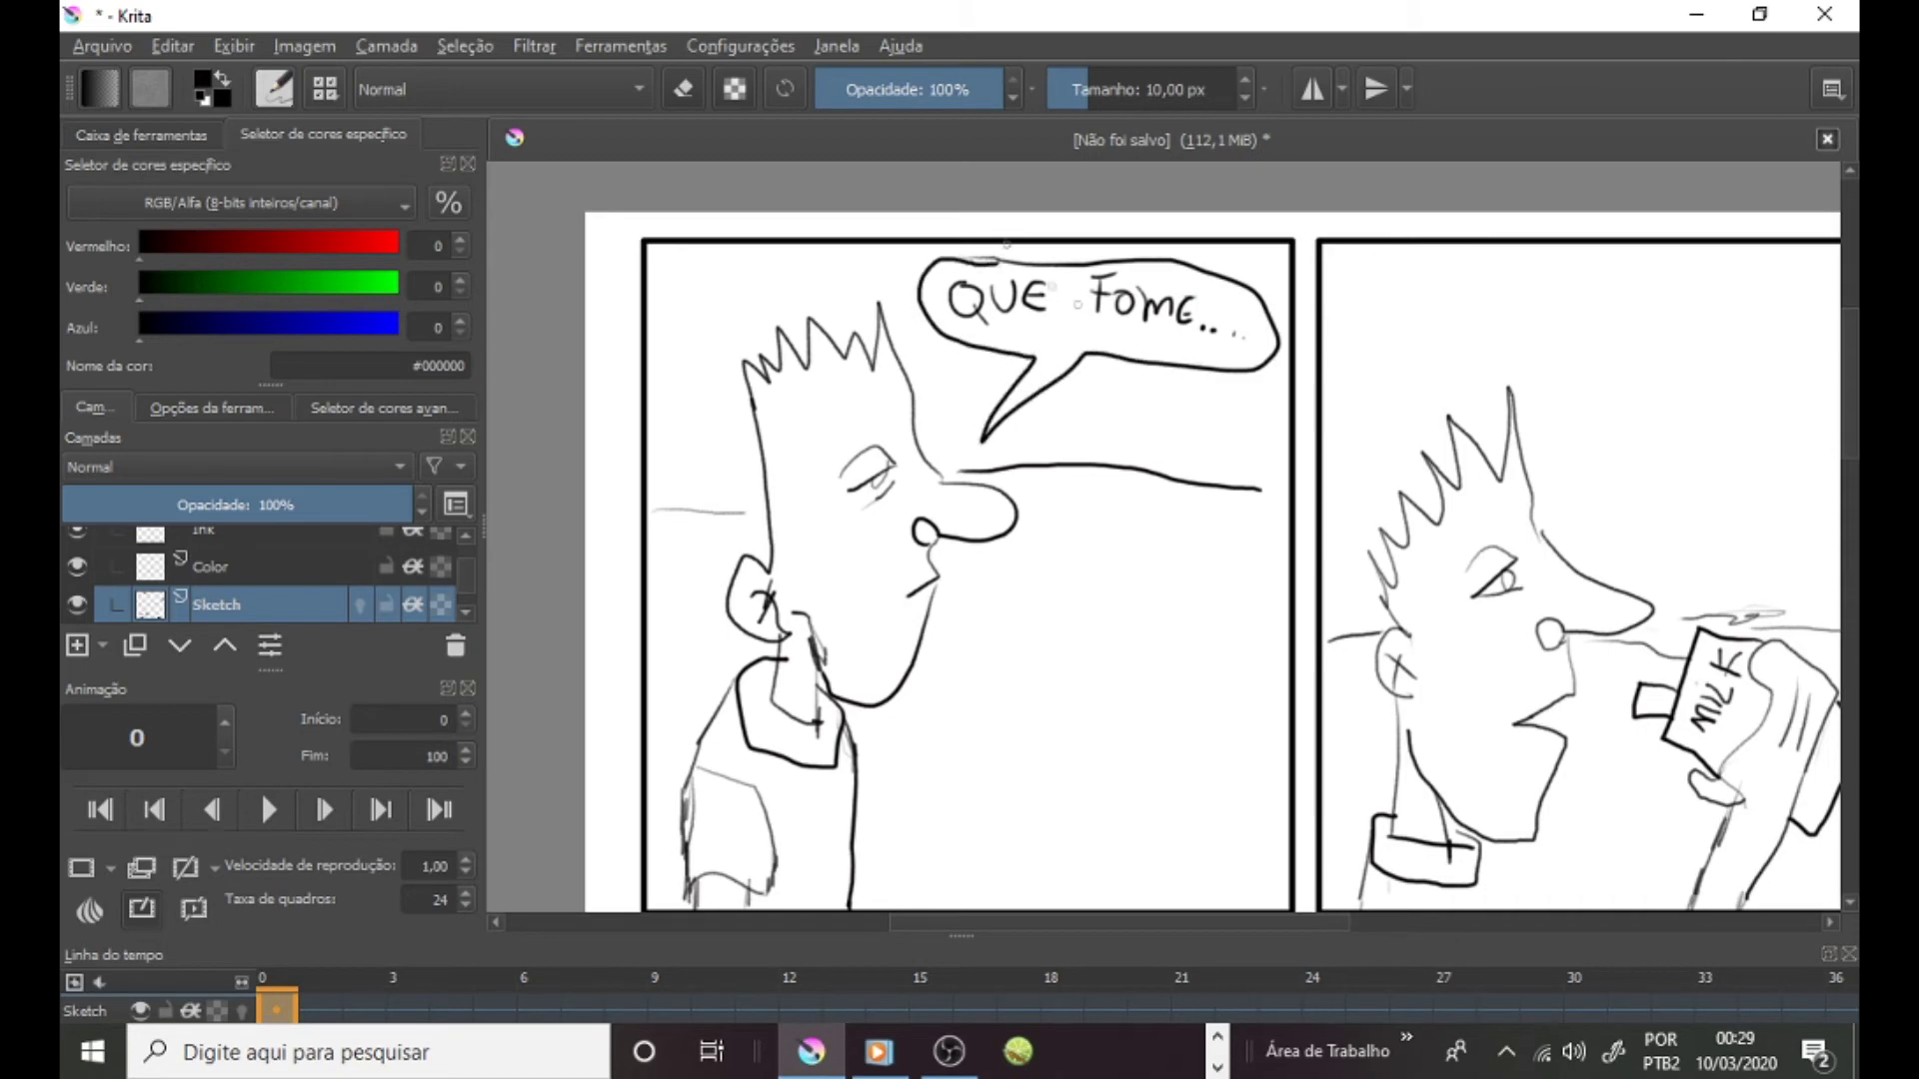
pyautogui.hscroll(5, 1188, 899)
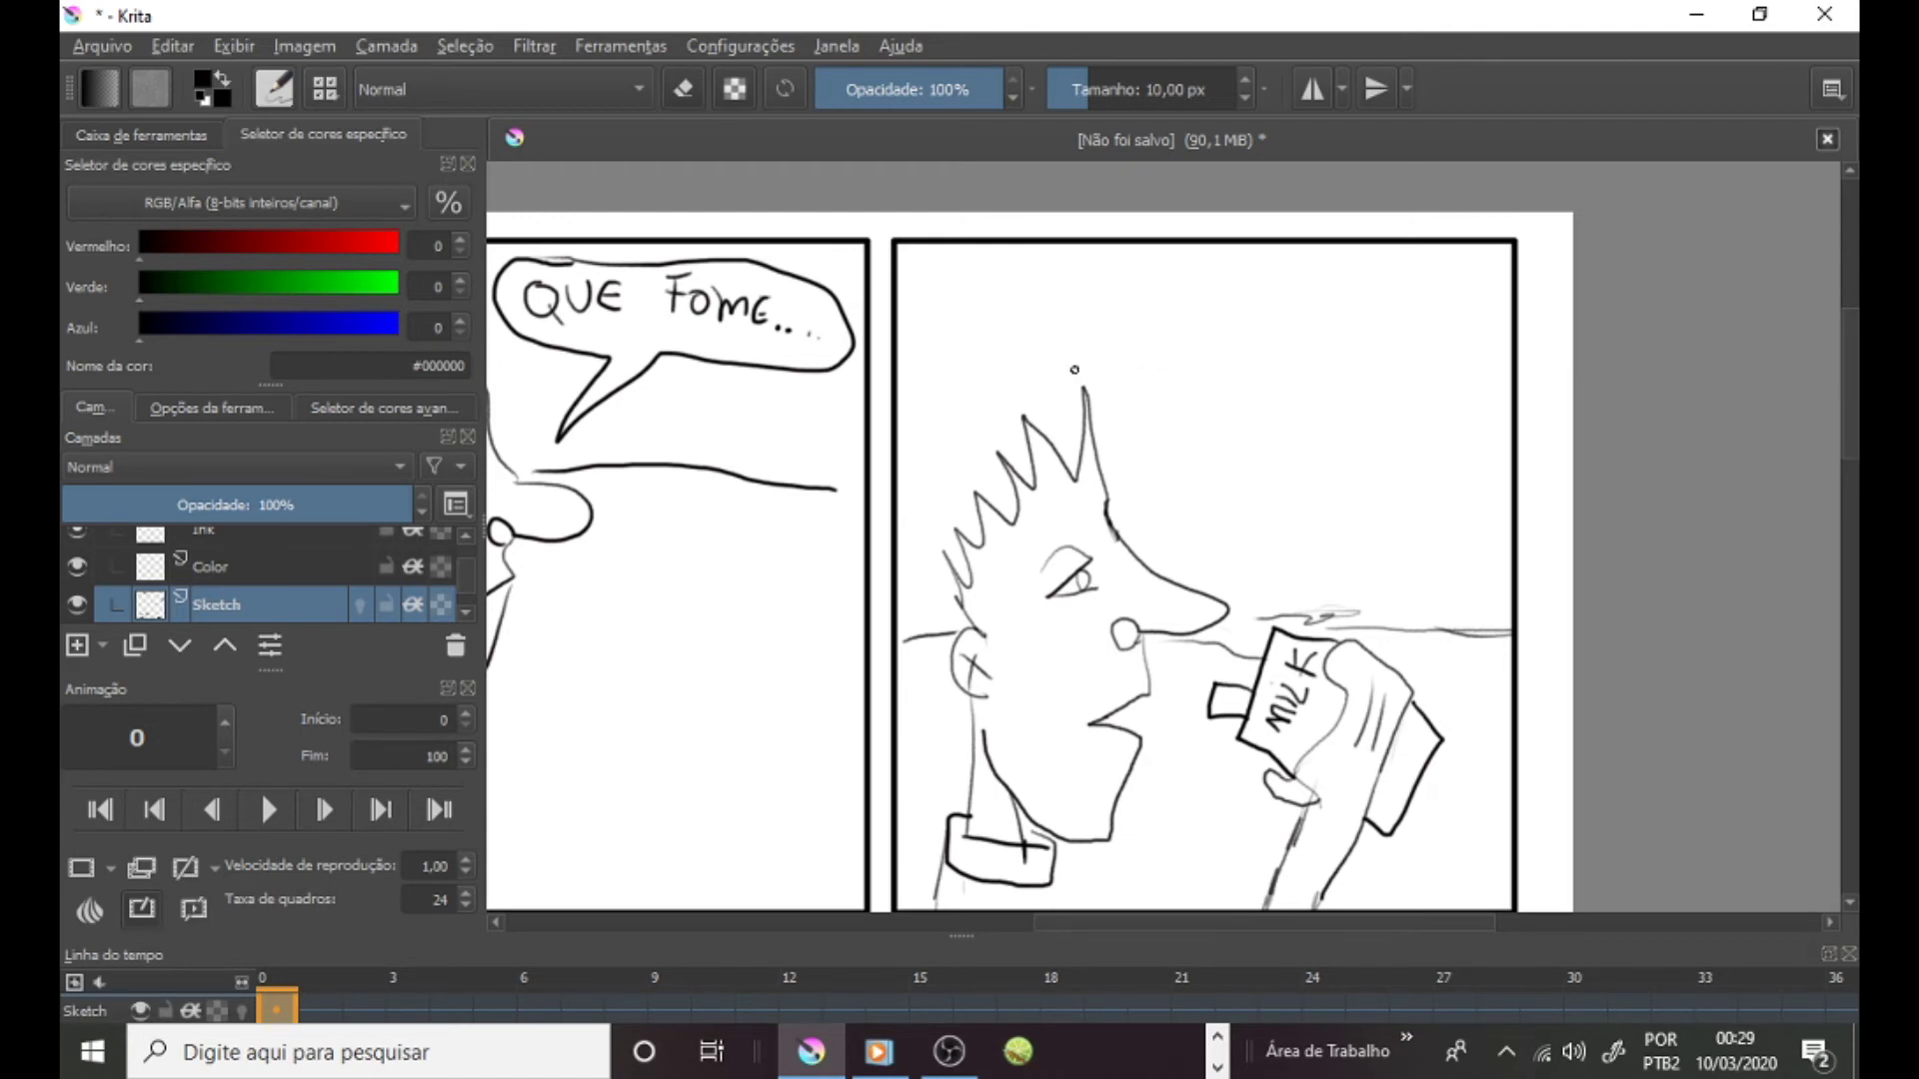
# Hand-letter 'COMO ELES COLOCAM' in the top-right milk-carton panel.
pyautogui.click(540, 45)
pyautogui.moveTo(900, 45)
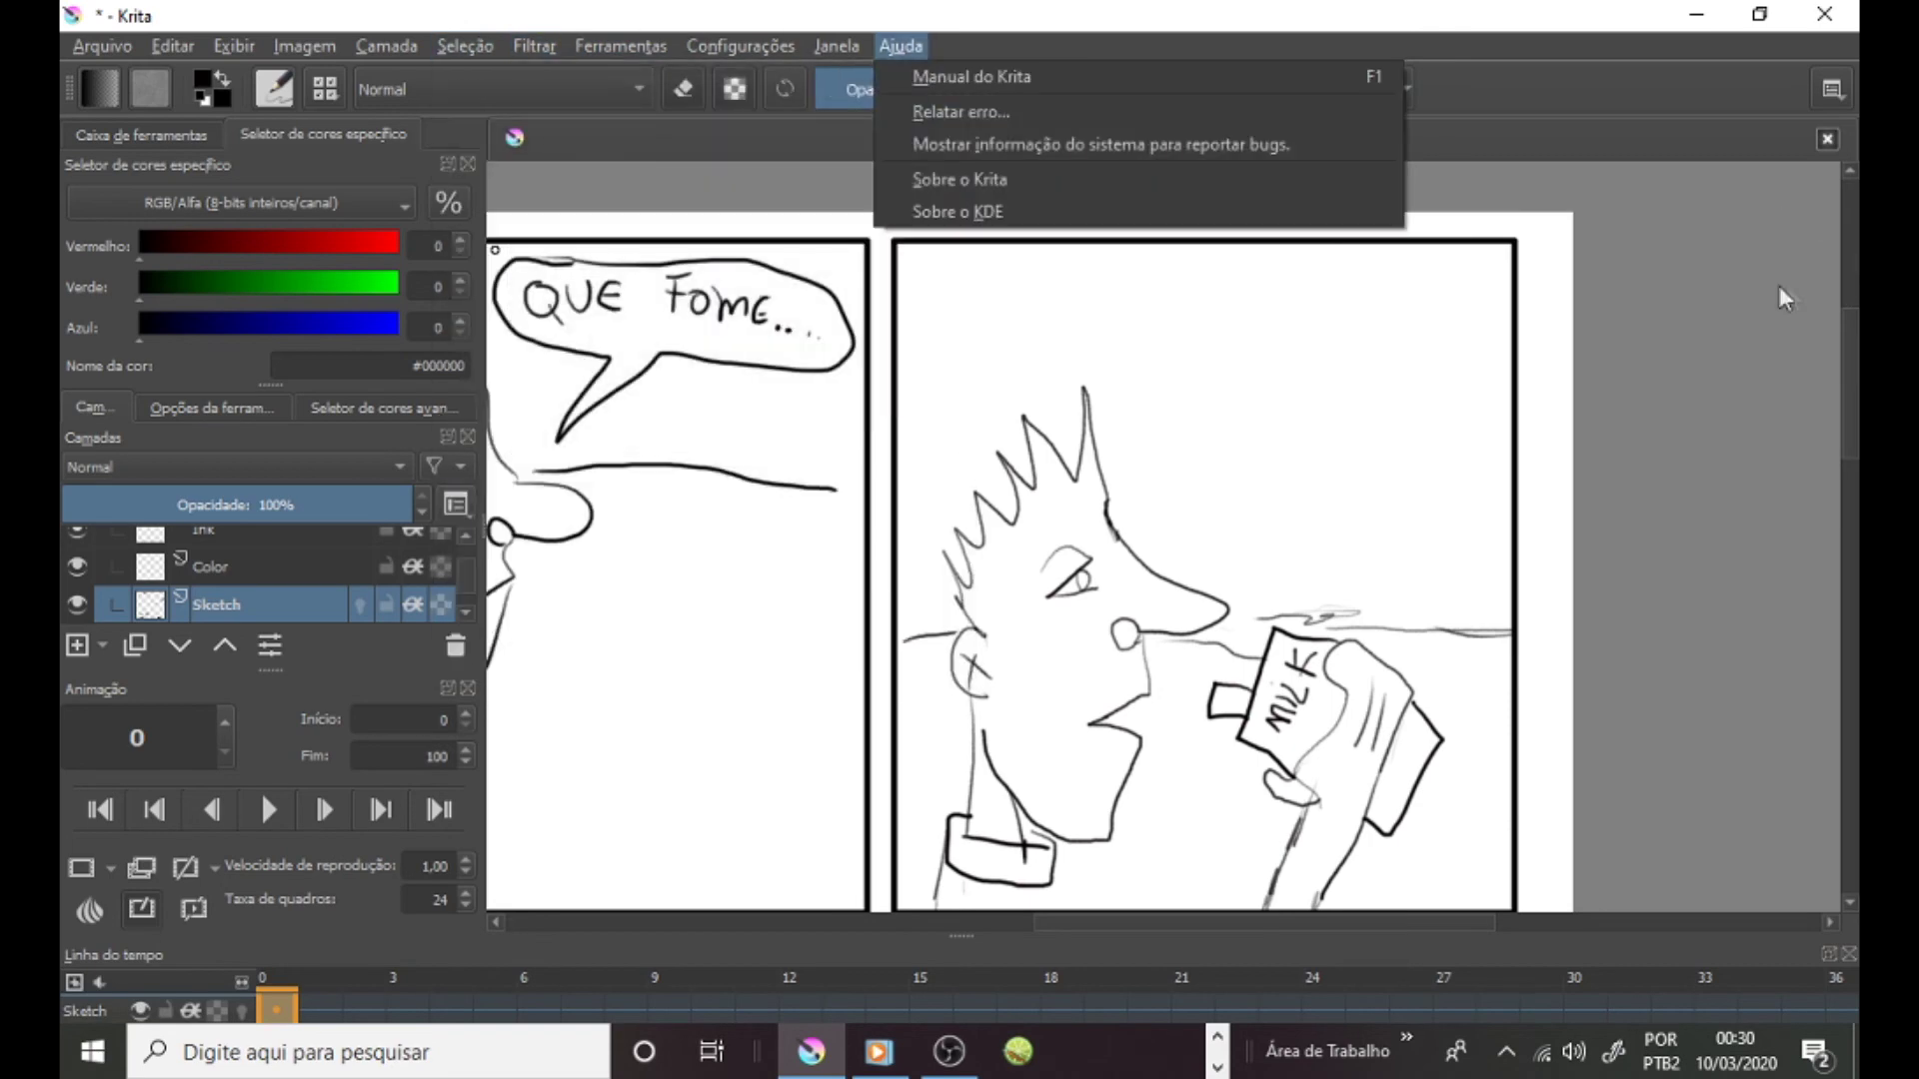
pyautogui.click(1778, 285)
pyautogui.scroll(-2, 1599, 375)
pyautogui.scroll(1, 1400, 377)
pyautogui.scroll(1, 1353, 348)
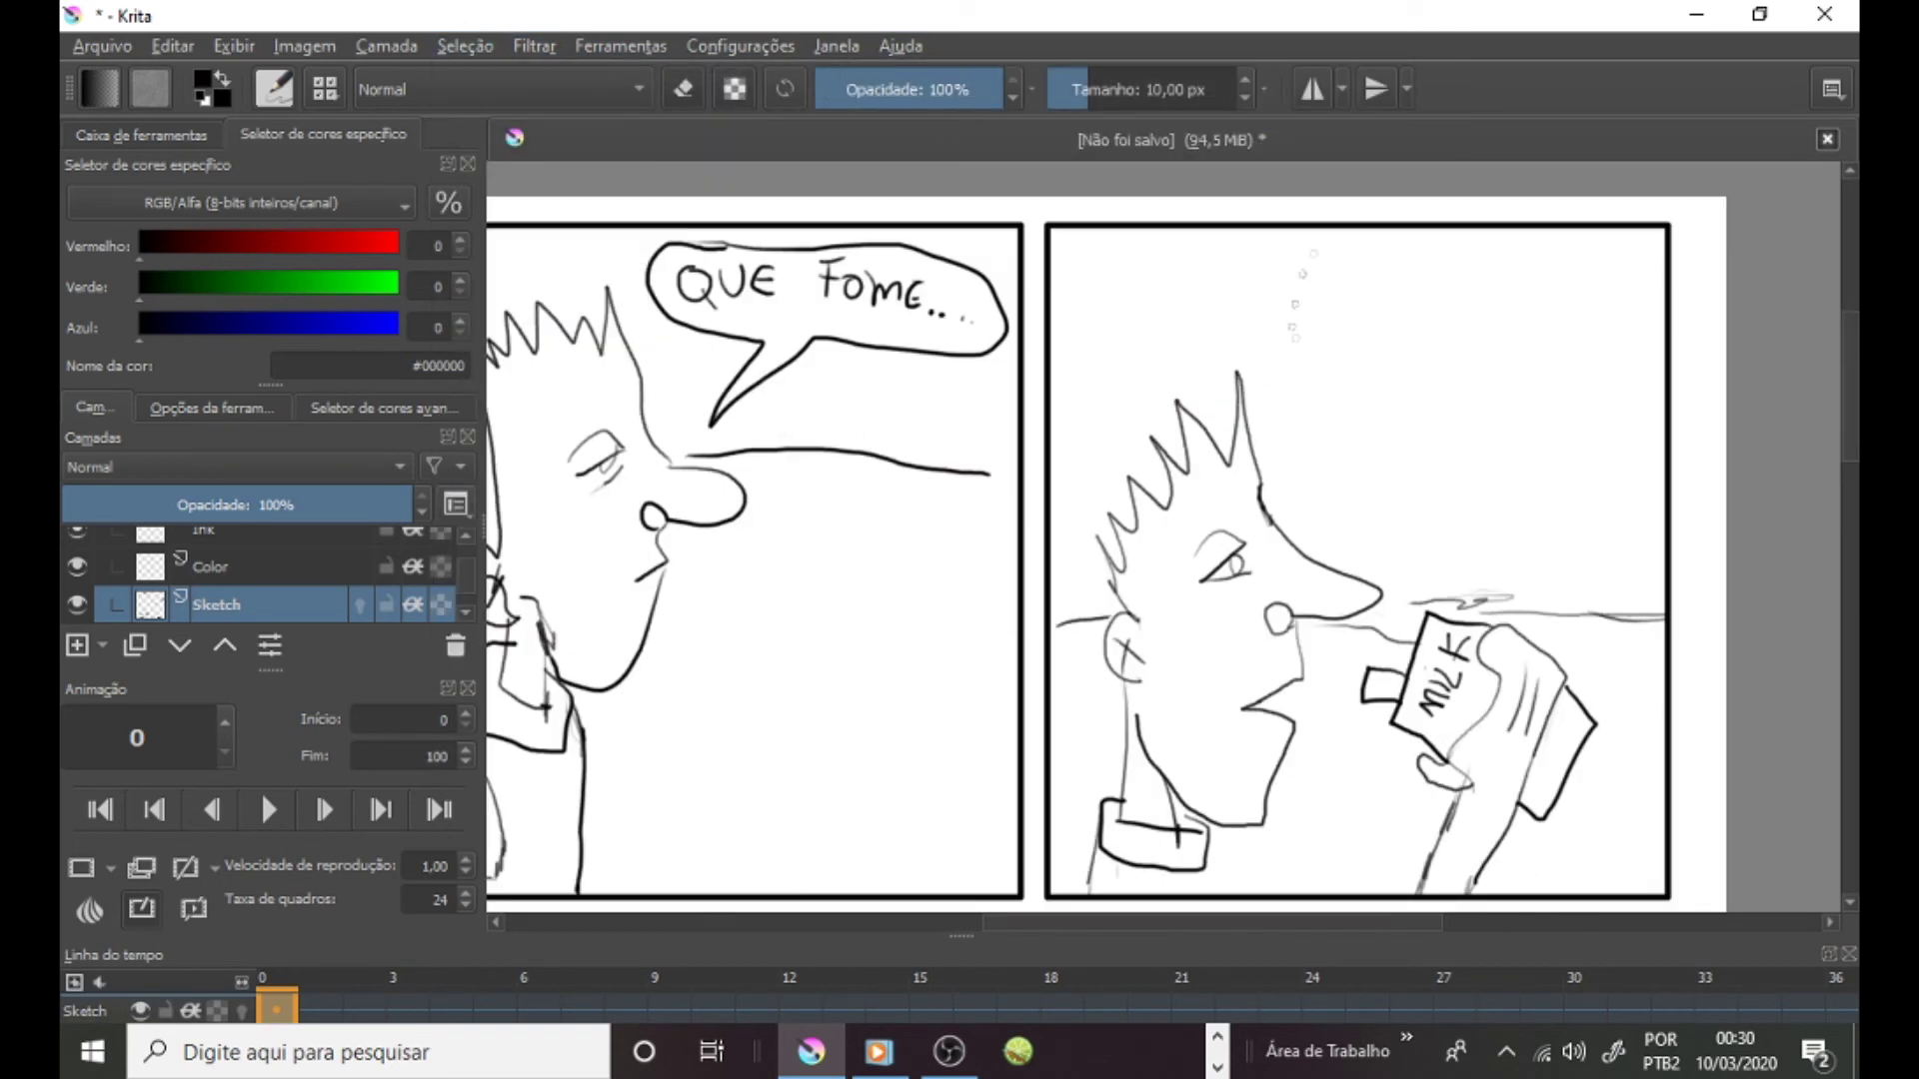
pyautogui.moveTo(1299, 272)
pyautogui.mouseDown()
pyautogui.moveTo(1290, 300)
pyautogui.moveTo(1522, 297)
pyautogui.mouseUp()
pyautogui.moveTo(1304, 336)
pyautogui.mouseDown()
pyautogui.moveTo(1295, 367)
pyautogui.moveTo(1320, 344)
pyautogui.mouseUp()
pyautogui.moveTo(1361, 325)
pyautogui.mouseDown()
pyautogui.moveTo(1368, 362)
pyautogui.moveTo(1435, 367)
pyautogui.mouseUp()
pyautogui.moveTo(1461, 364); pyautogui.dragTo(1521, 345)
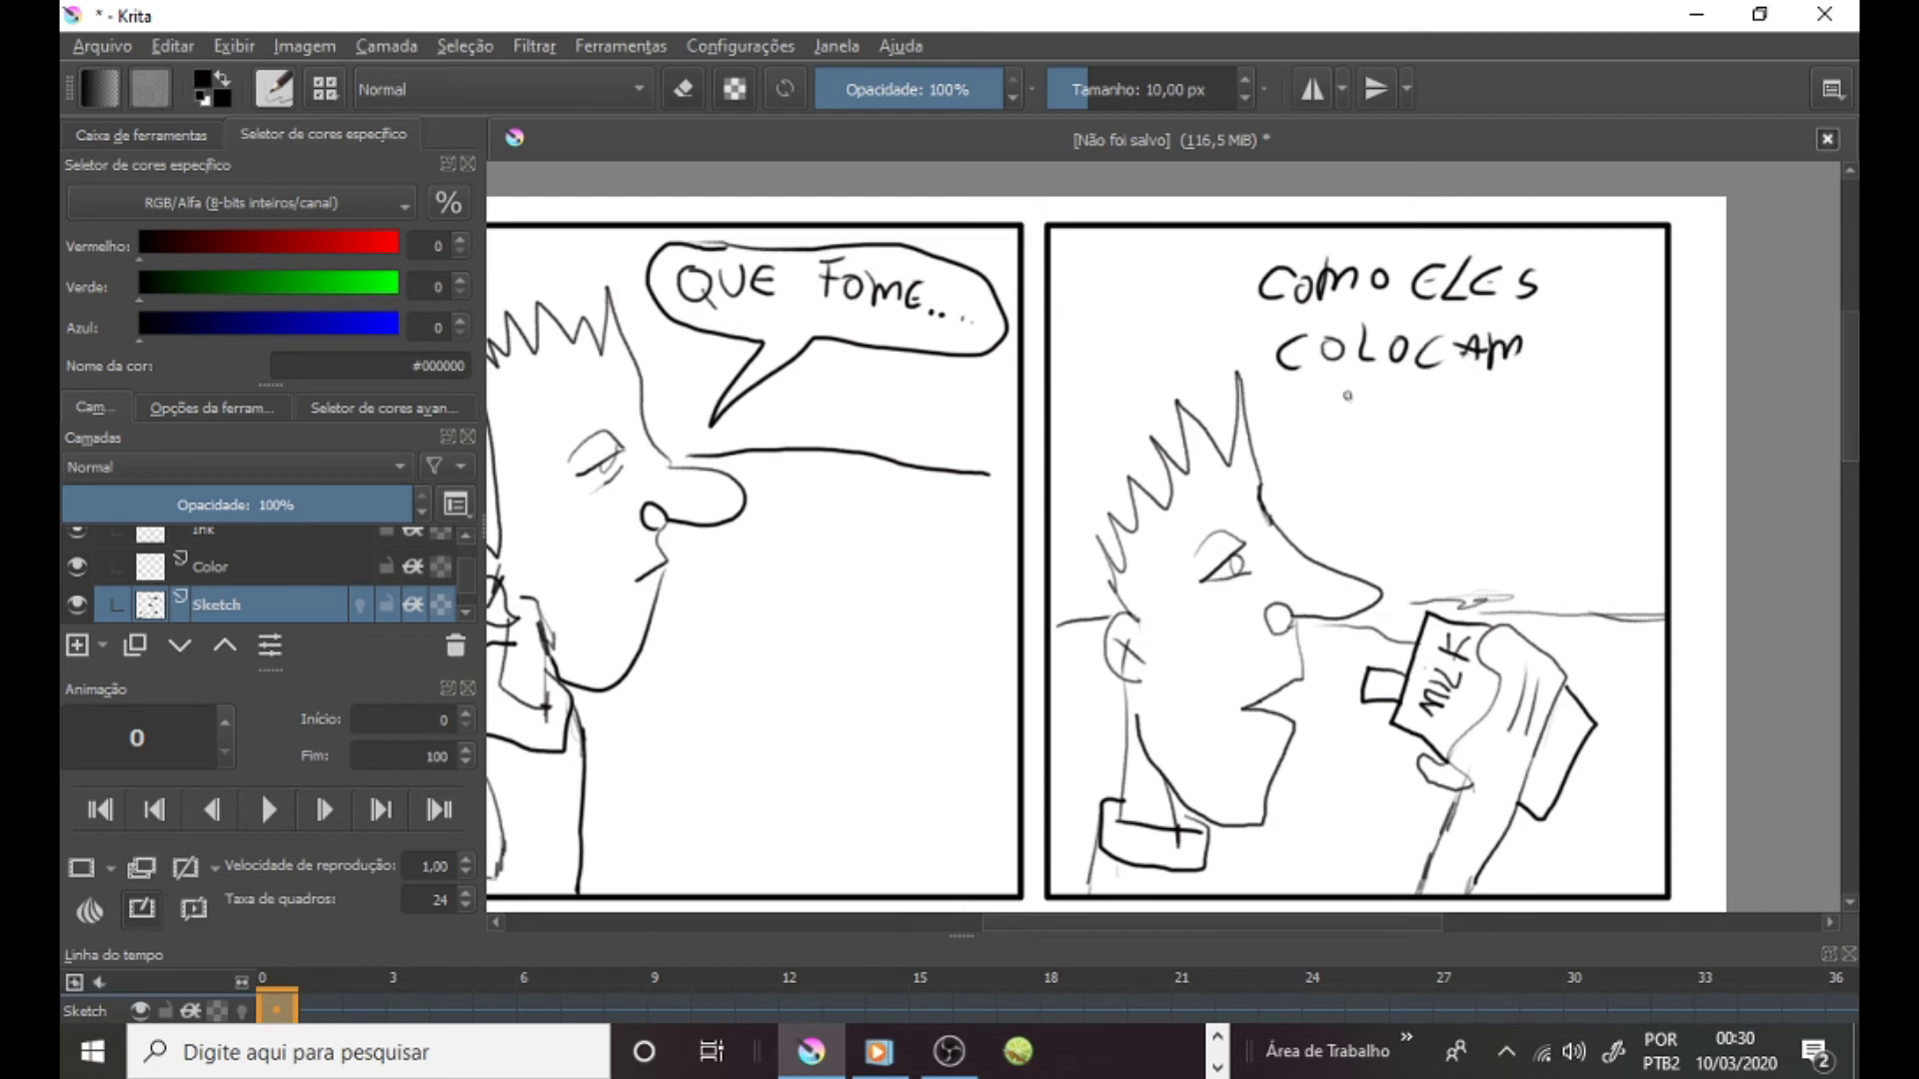
# Letter 'O LEITE NA CAIXINHA?' below and draw a speech bubble around the question.
pyautogui.moveTo(1345, 396); pyautogui.dragTo(1339, 398)
pyautogui.moveTo(1385, 400)
pyautogui.mouseDown()
pyautogui.moveTo(1412, 438)
pyautogui.moveTo(1505, 425)
pyautogui.mouseUp()
pyautogui.moveTo(1375, 494); pyautogui.dragTo(1405, 465)
pyautogui.moveTo(1419, 484)
pyautogui.mouseDown()
pyautogui.moveTo(1434, 460)
pyautogui.moveTo(1411, 535)
pyautogui.mouseUp()
pyautogui.moveTo(1447, 532)
pyautogui.mouseDown()
pyautogui.moveTo(1470, 505)
pyautogui.moveTo(1518, 528)
pyautogui.mouseUp()
pyautogui.moveTo(1547, 530)
pyautogui.mouseDown()
pyautogui.moveTo(1570, 500)
pyautogui.moveTo(1589, 524)
pyautogui.moveTo(1624, 505)
pyautogui.mouseUp()
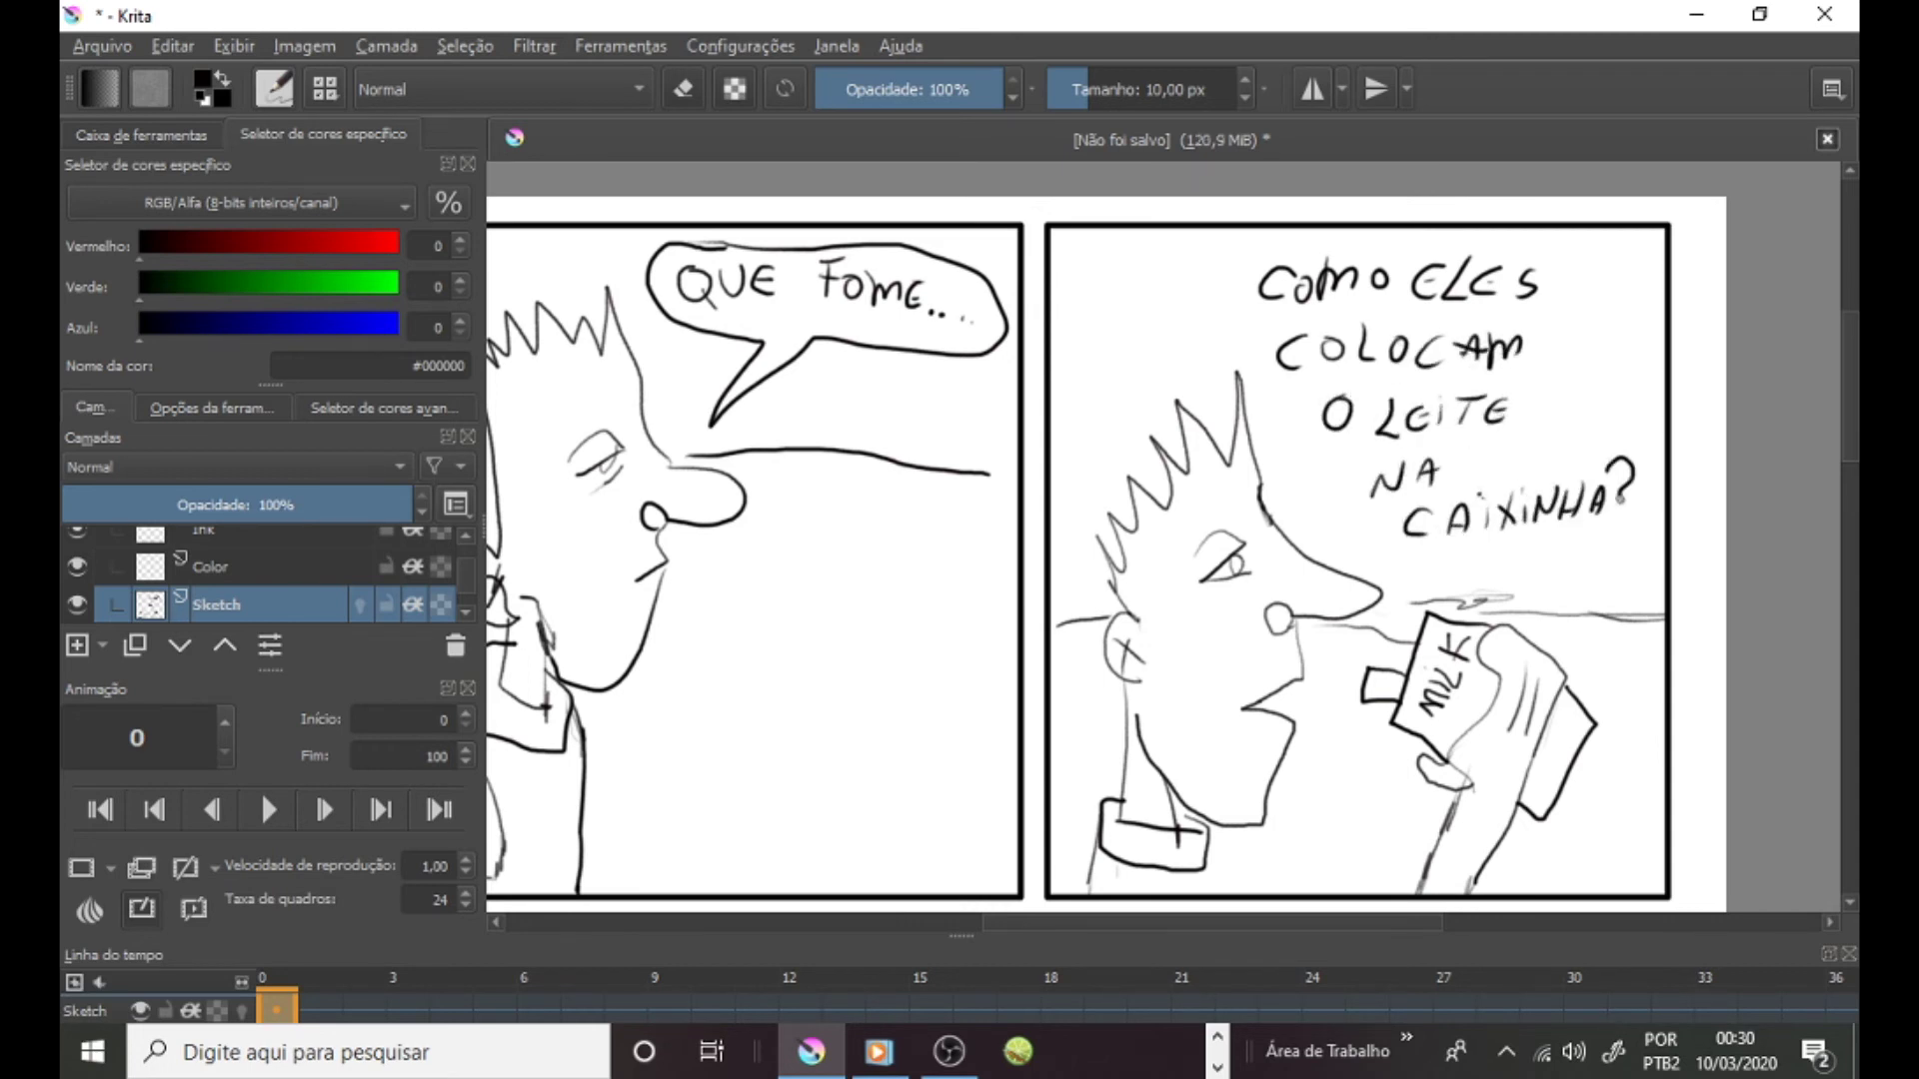
pyautogui.moveTo(1248, 234)
pyautogui.mouseDown()
pyautogui.moveTo(1304, 464)
pyautogui.moveTo(1419, 570)
pyautogui.moveTo(1644, 410)
pyautogui.moveTo(1532, 230)
pyautogui.mouseUp()
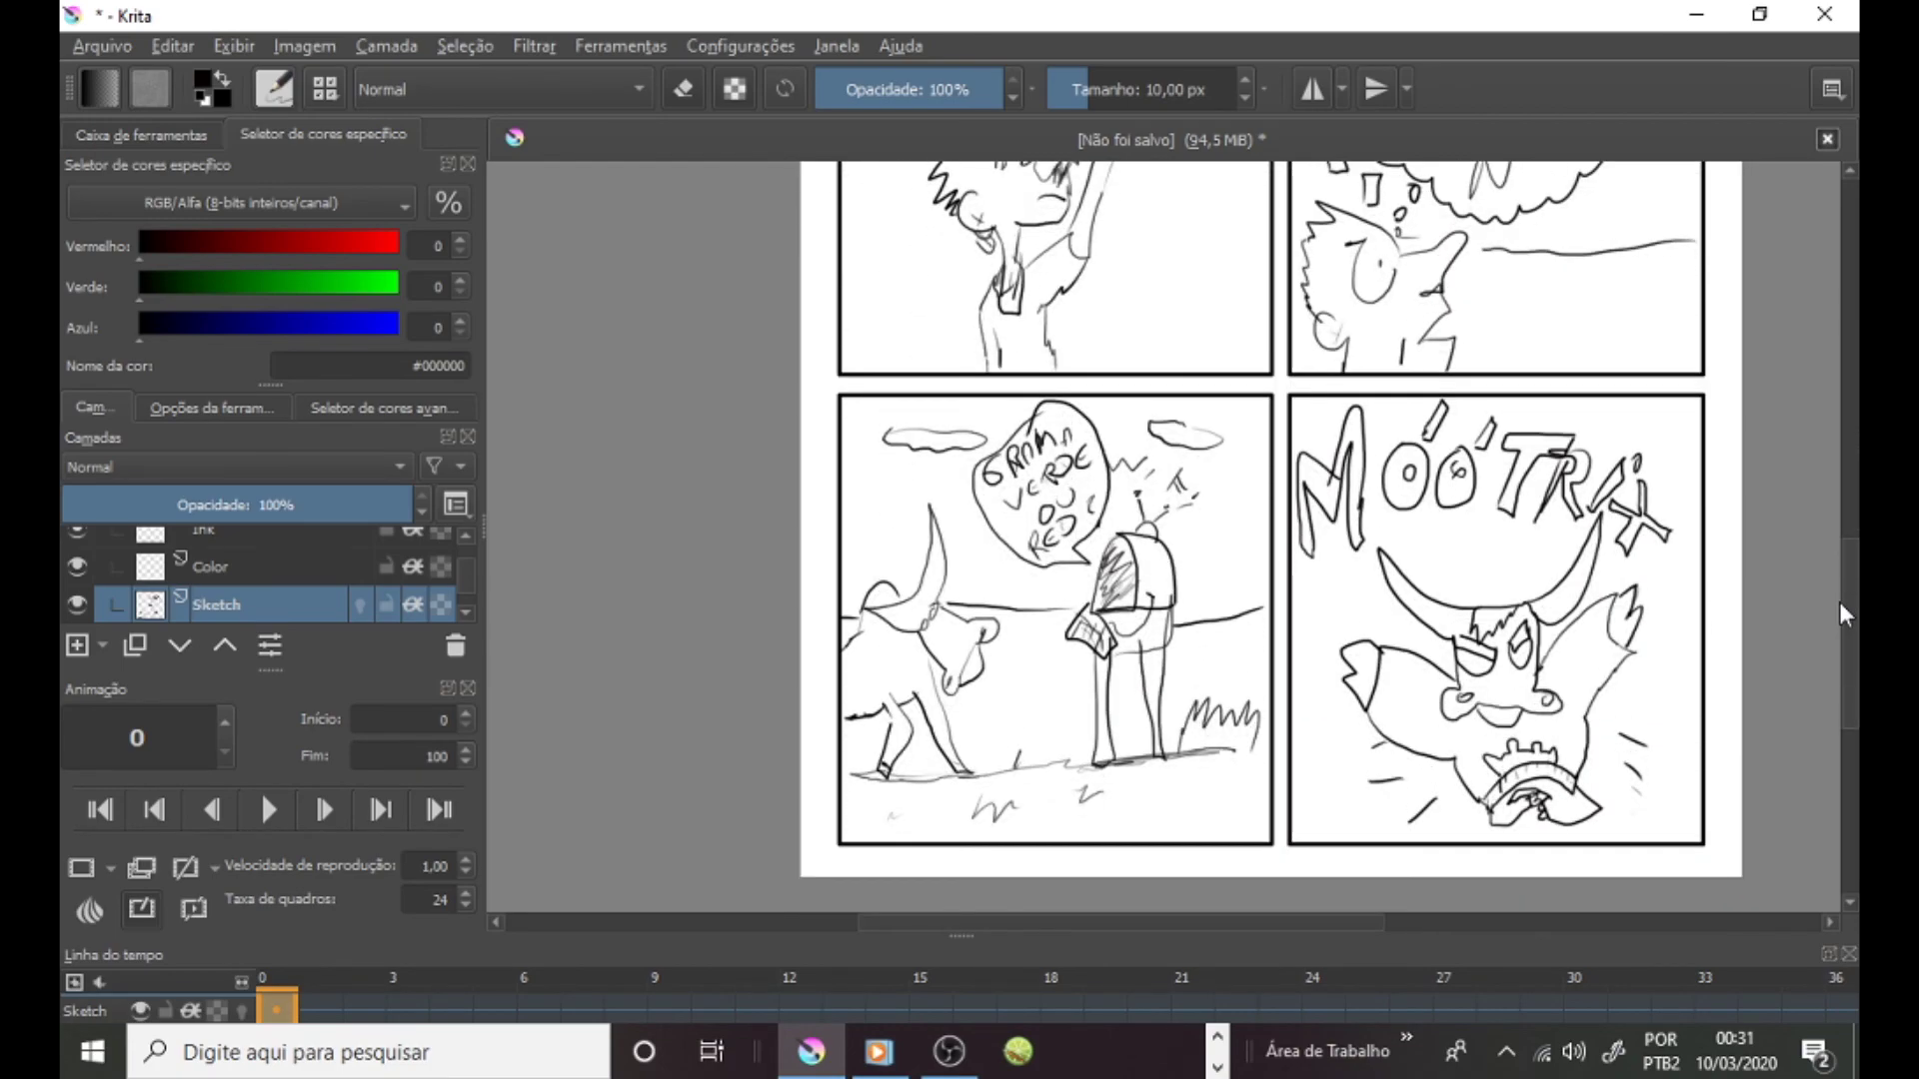
# Bring the OBS screen recorder to the front to stop recording the finished page.
pyautogui.click(949, 1051)
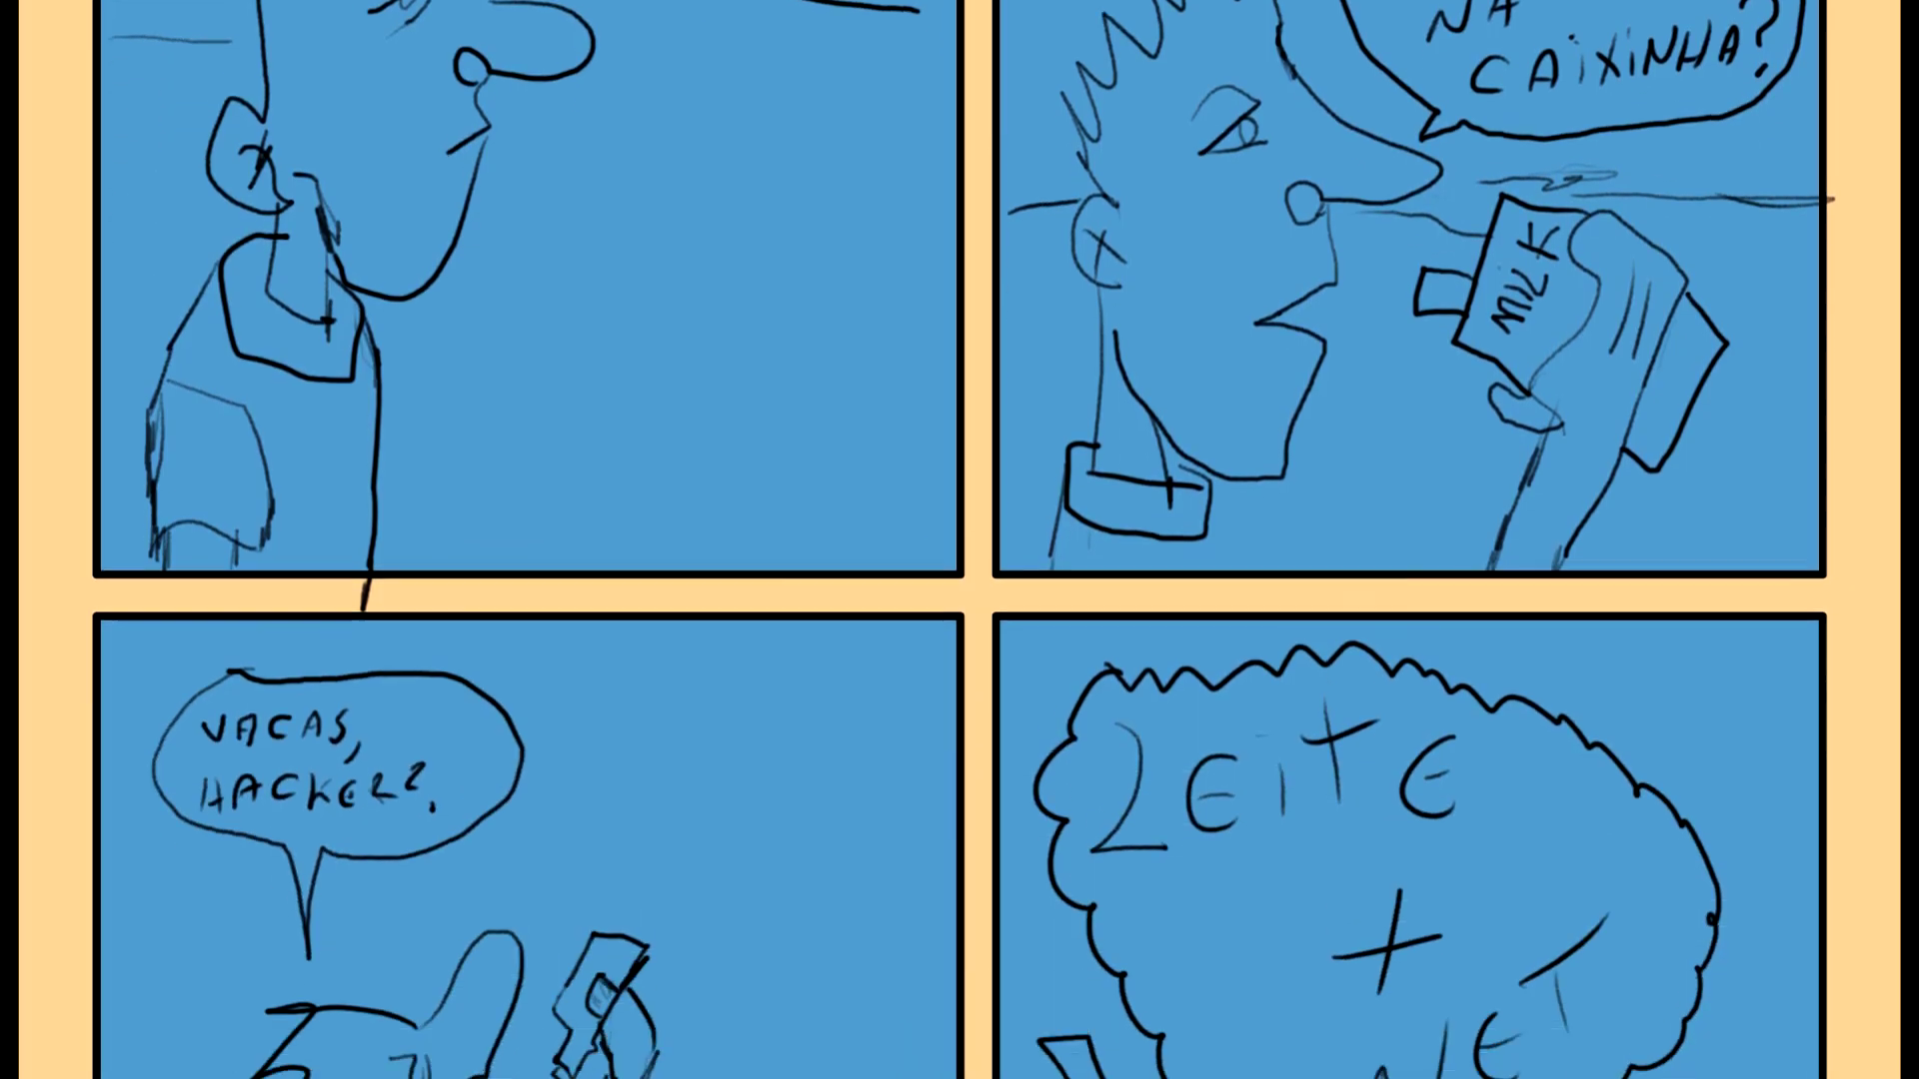